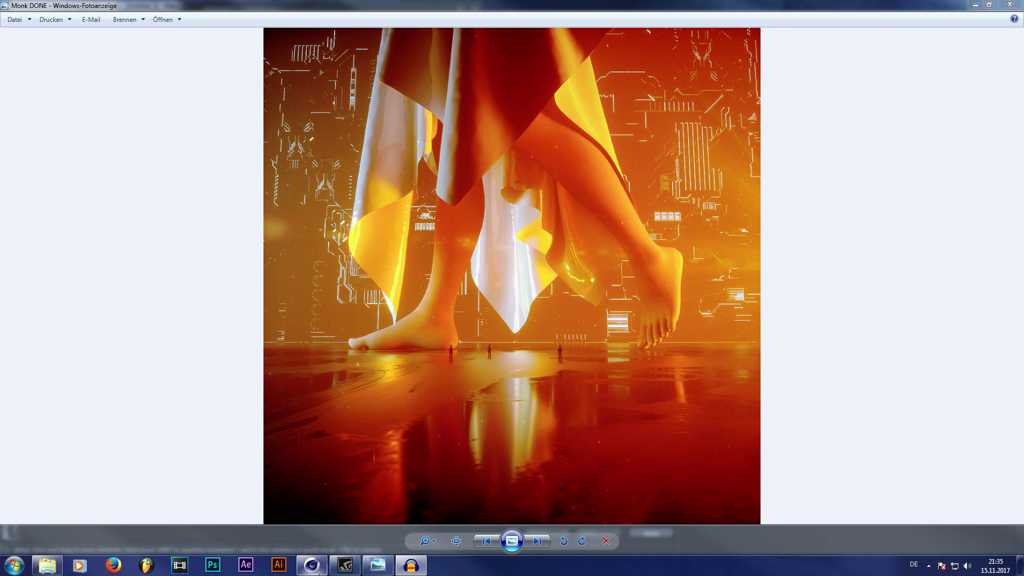
{"action": "mouse_move", "coordinate": [319, 570]}
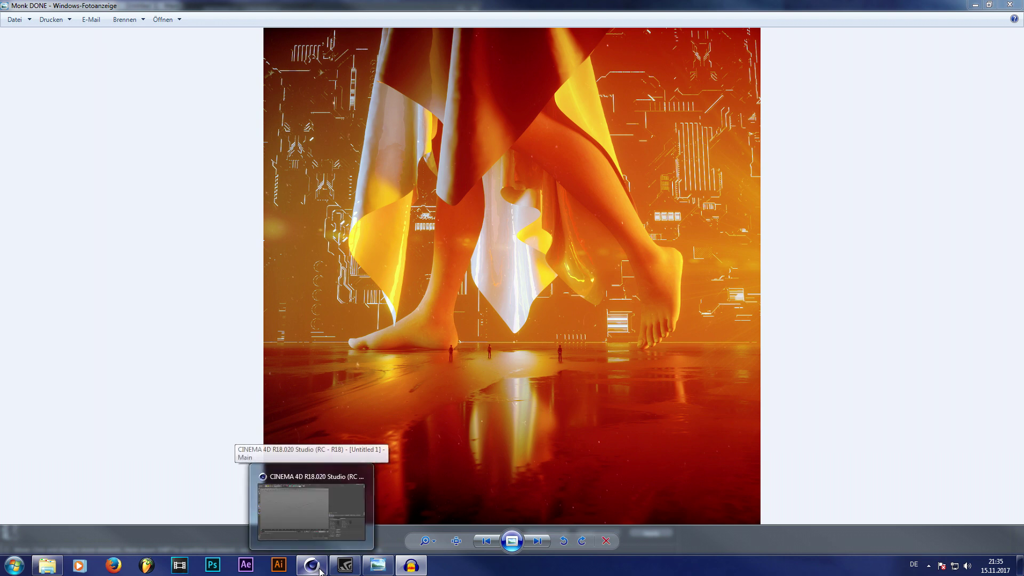
{"action": "left_click", "coordinate": [320, 570]}
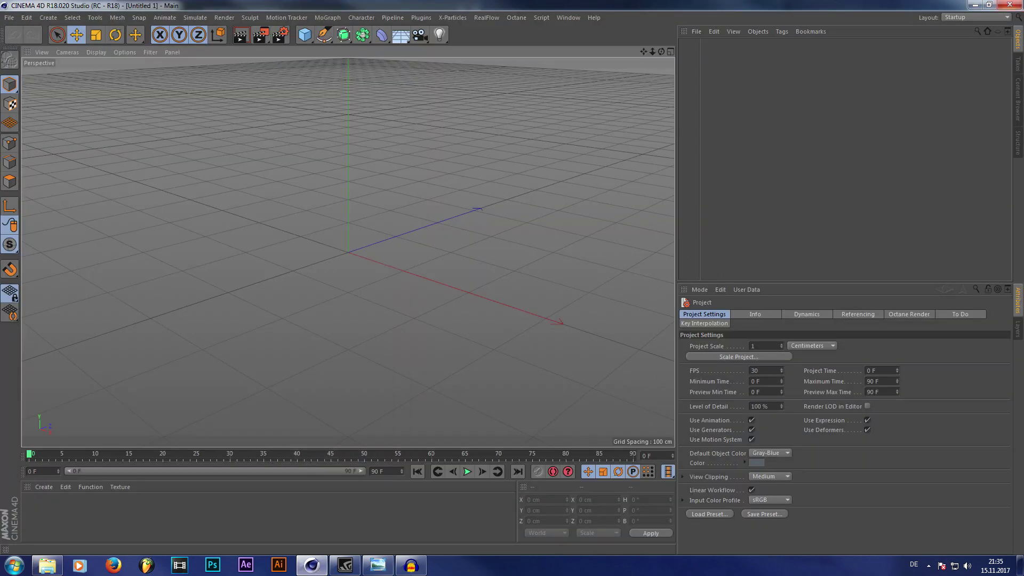
{"action": "left_click", "coordinate": [974, 7]}
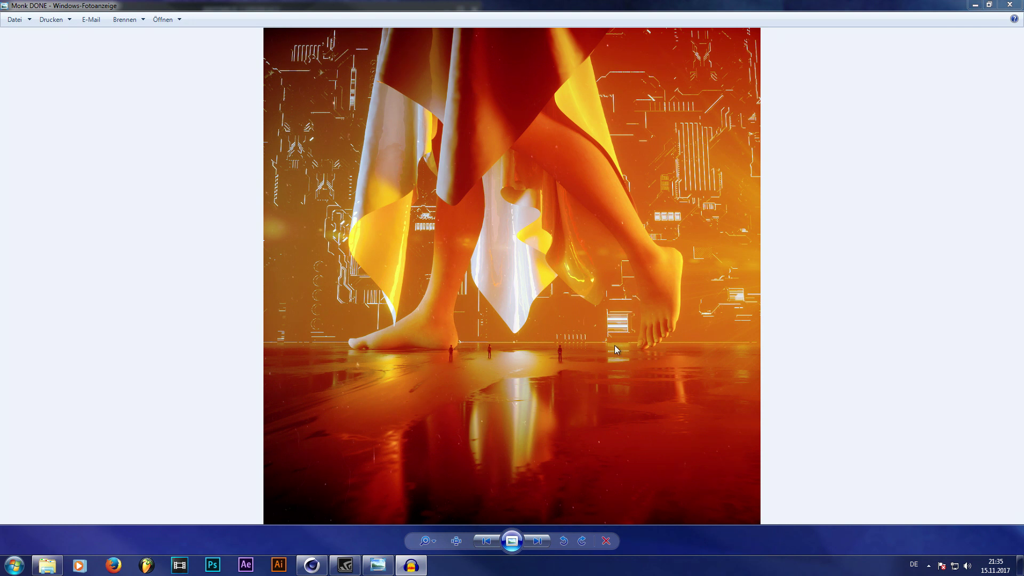
Open the MOnk human folder in the Monk project to view its model and texture files
{"action": "left_click", "coordinate": [48, 565]}
{"action": "left_click", "coordinate": [750, 242]}
{"action": "double_click", "coordinate": [587, 154]}
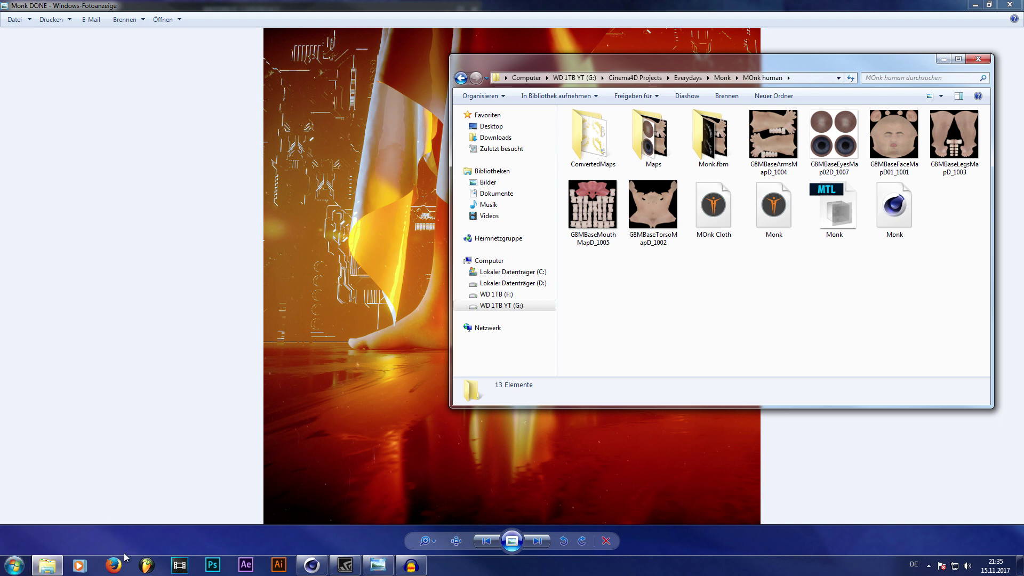
{"action": "left_click", "coordinate": [944, 59]}
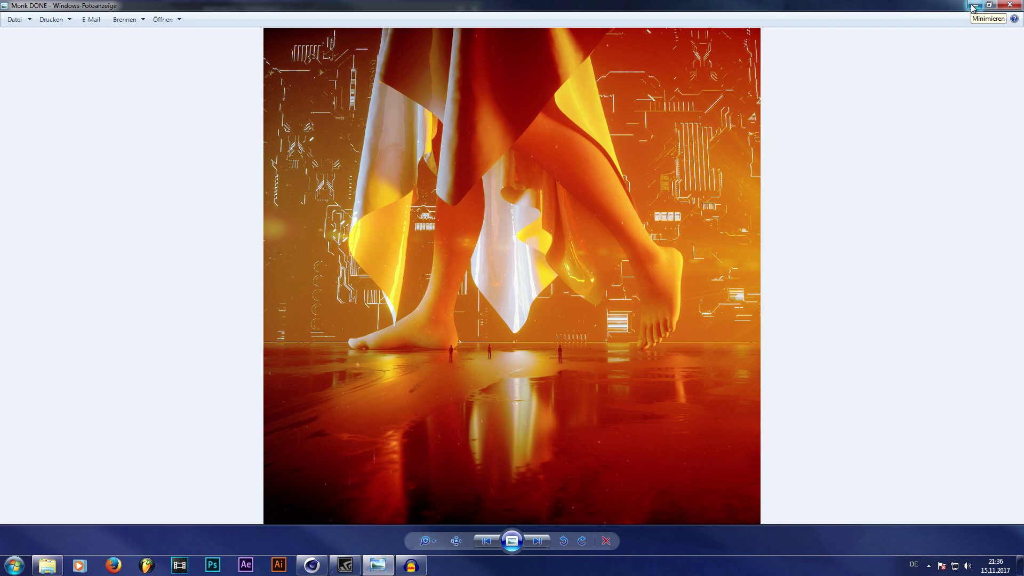
Clear the desktop of open windows and launch Marvelous Designer 6 Personal from the Visual Software folder
{"action": "left_click", "coordinate": [973, 6]}
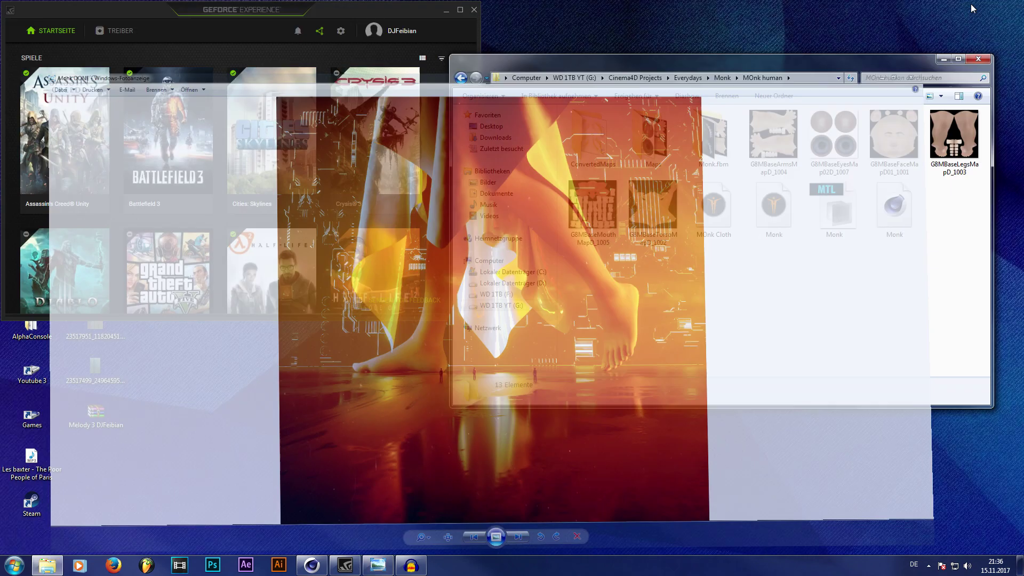
{"action": "left_click", "coordinate": [446, 10]}
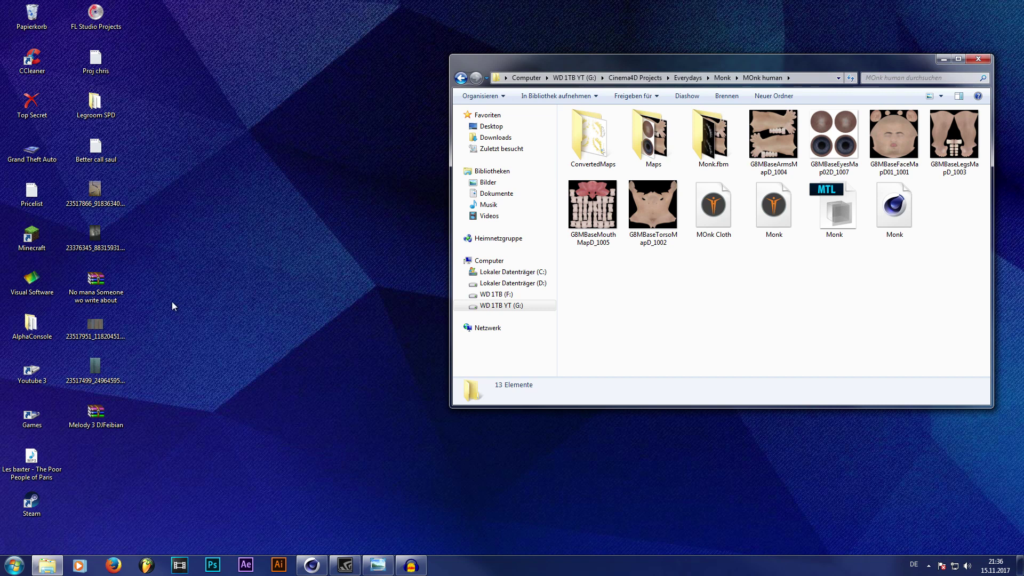
{"action": "left_click", "coordinate": [21, 563]}
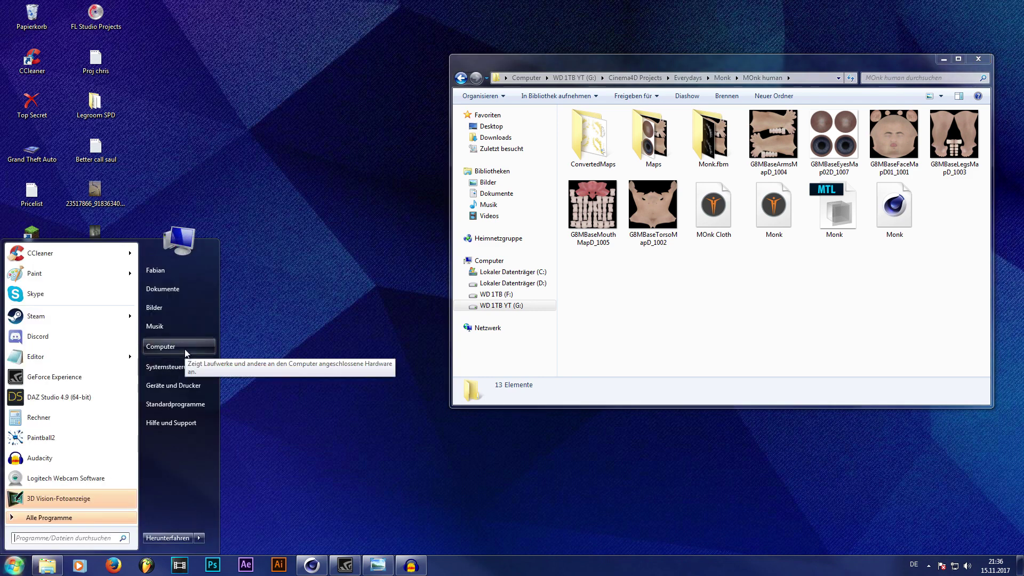
{"action": "left_click", "coordinate": [294, 332]}
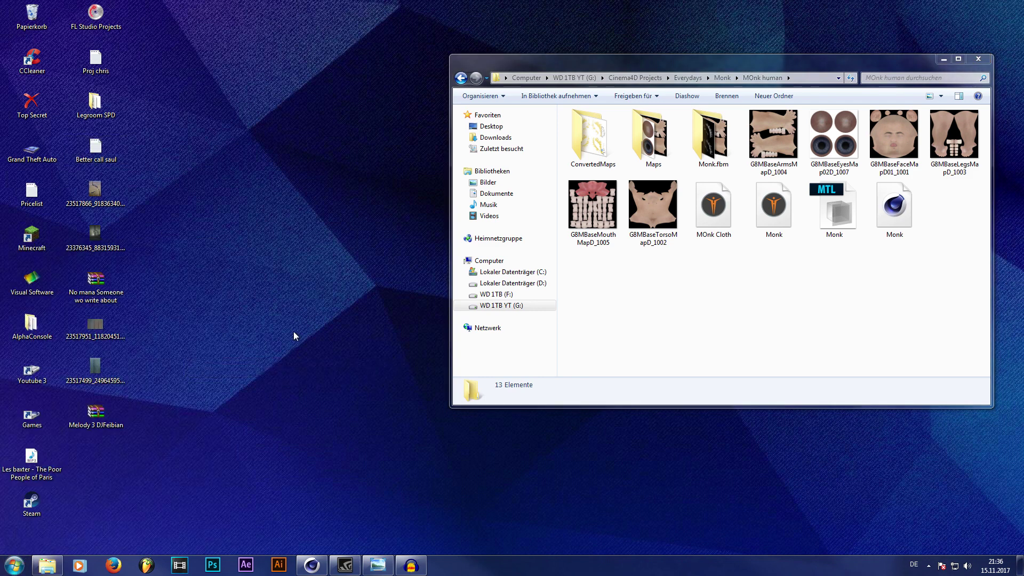
{"action": "double_click", "coordinate": [32, 280]}
{"action": "scroll", "coordinate": [740, 288], "scroll_direction": "down", "scroll_amount": 1}
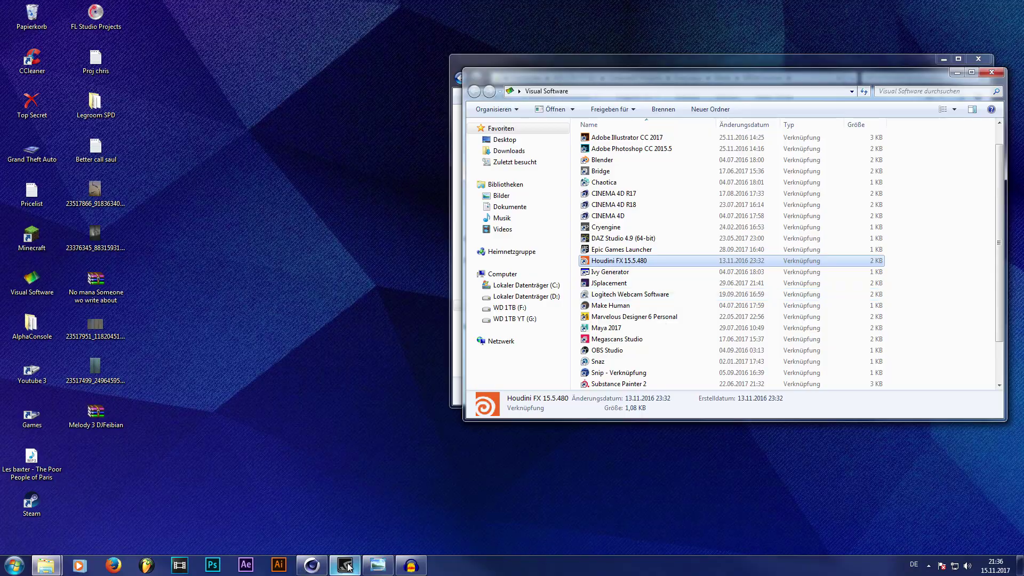
{"action": "left_click", "coordinate": [377, 565]}
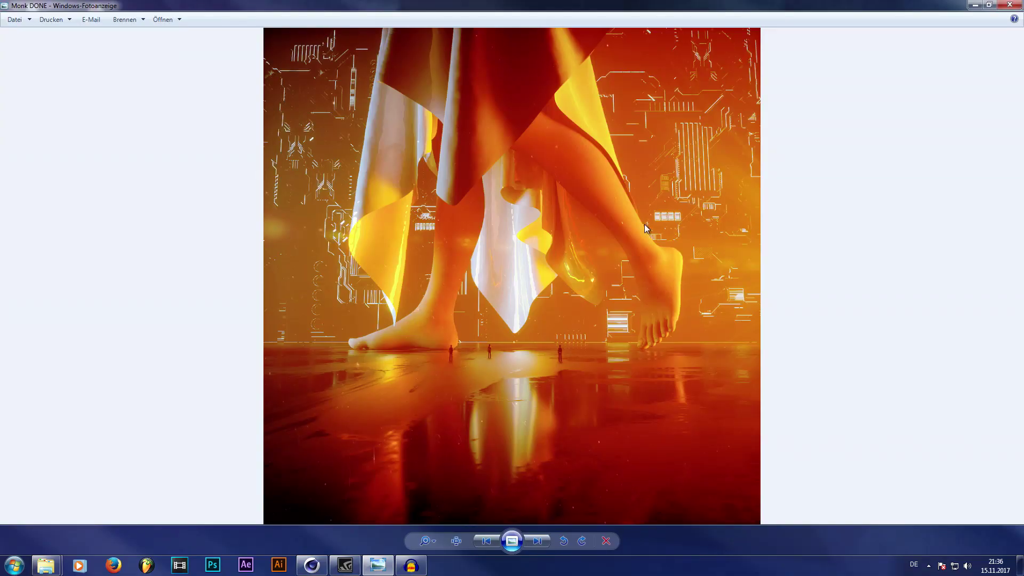
{"action": "left_click", "coordinate": [974, 6]}
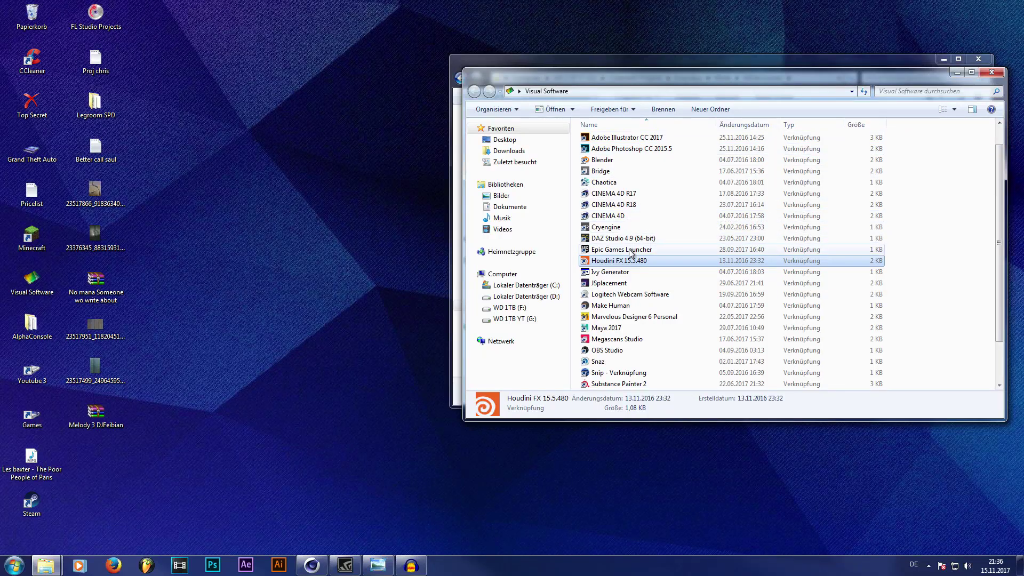
{"action": "double_click", "coordinate": [634, 317]}
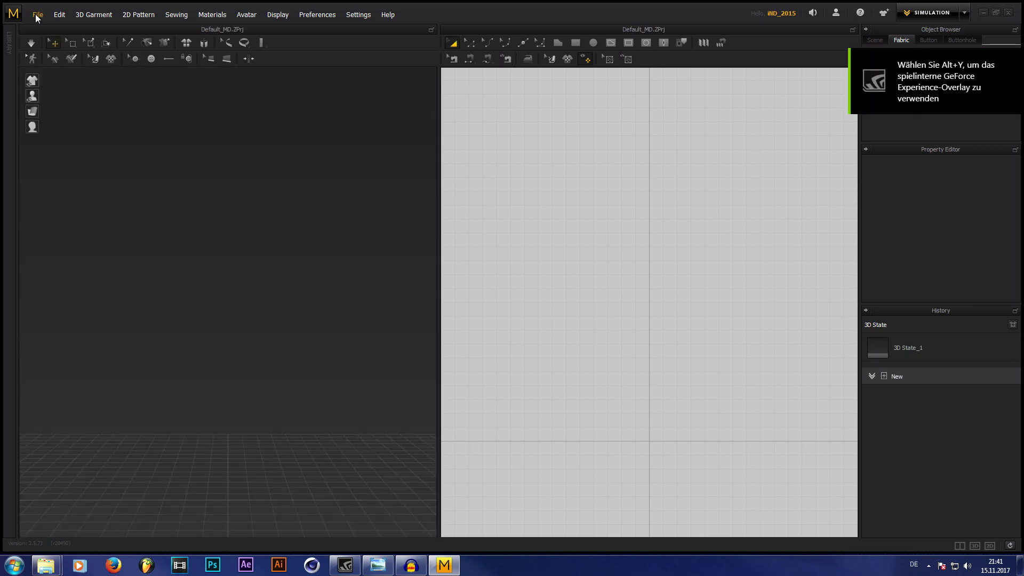
Import the Monk OBJ file as an avatar at the 8 ft (Poser) scale
{"action": "left_click", "coordinate": [38, 15]}
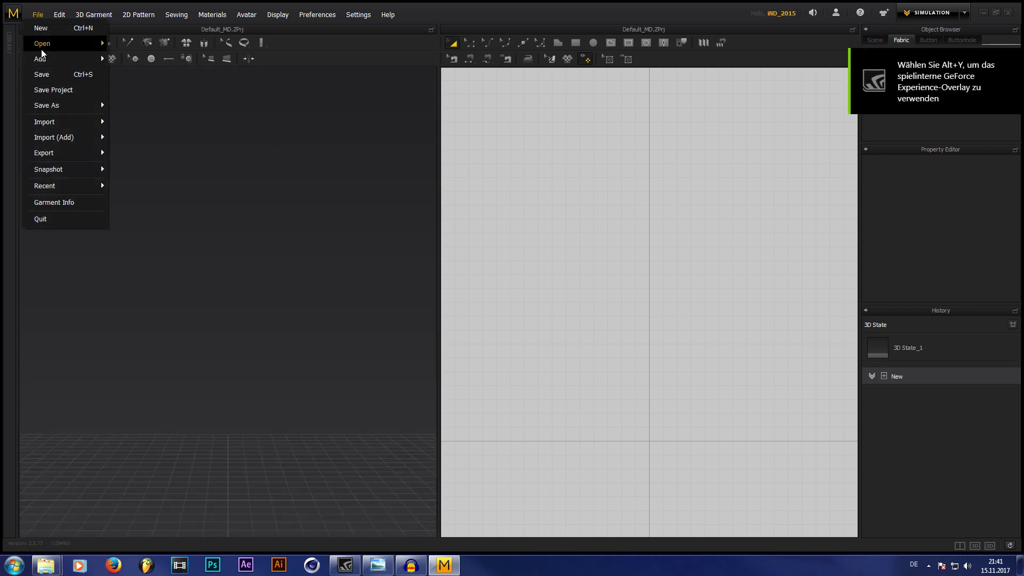
{"action": "mouse_move", "coordinate": [59, 123]}
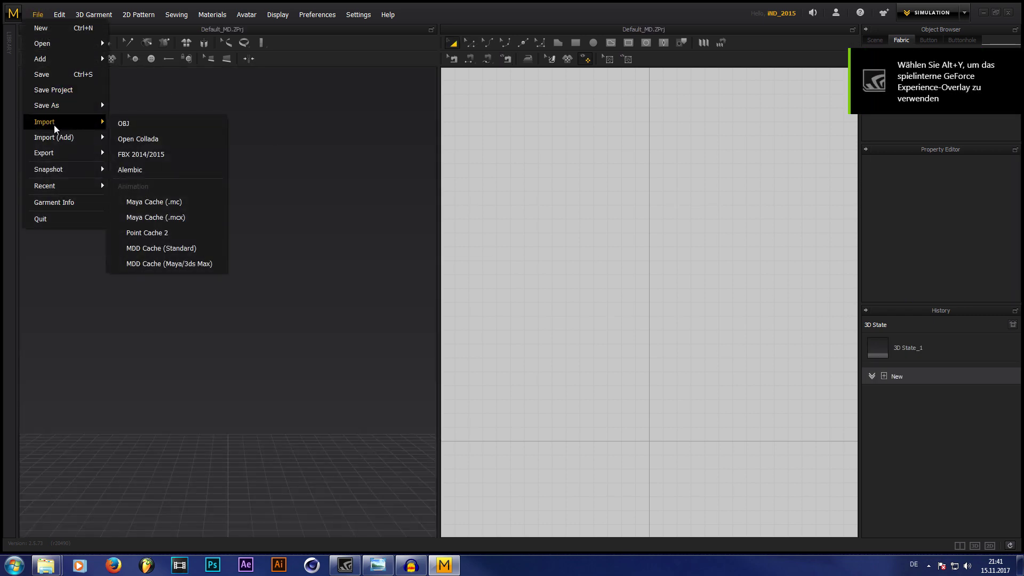
{"action": "left_click", "coordinate": [137, 124]}
{"action": "left_click", "coordinate": [350, 91]}
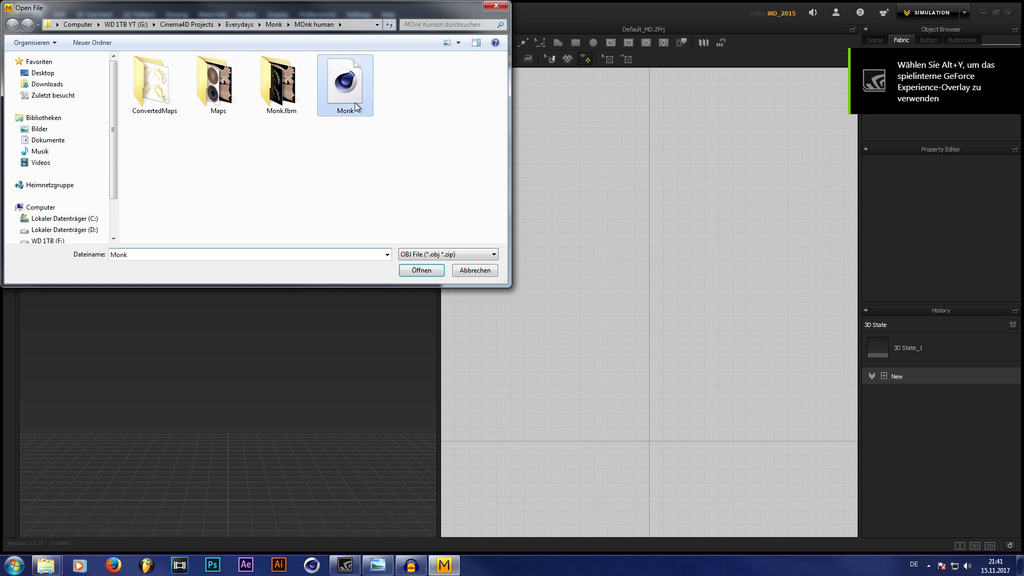
{"action": "left_click", "coordinate": [416, 270]}
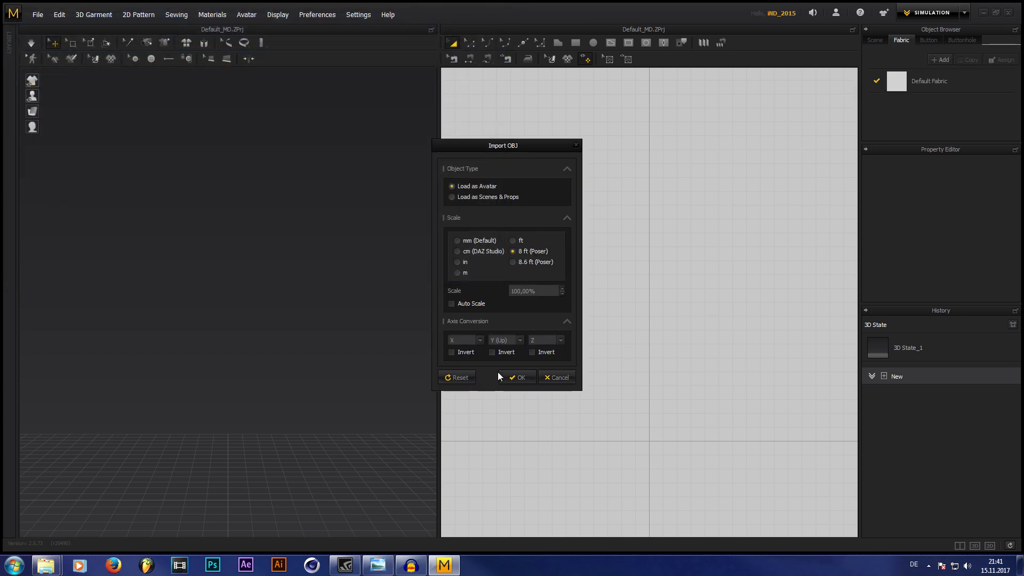
{"action": "left_click", "coordinate": [515, 377]}
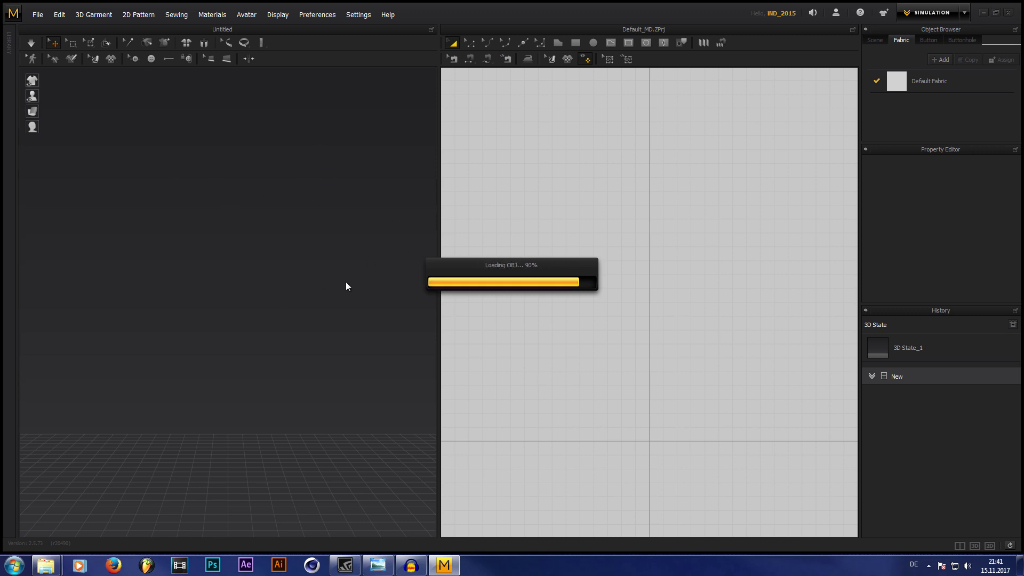
Draw an upright rectangular pattern above the avatar silhouette in 2D, with an outline of about 5008 mm
{"action": "right_click_drag", "start_coordinate": [261, 196], "coordinate": [310, 308]}
{"action": "scroll", "coordinate": [558, 397], "scroll_direction": "down", "scroll_amount": 3}
{"action": "scroll", "coordinate": [557, 410], "scroll_direction": "down", "scroll_amount": 2}
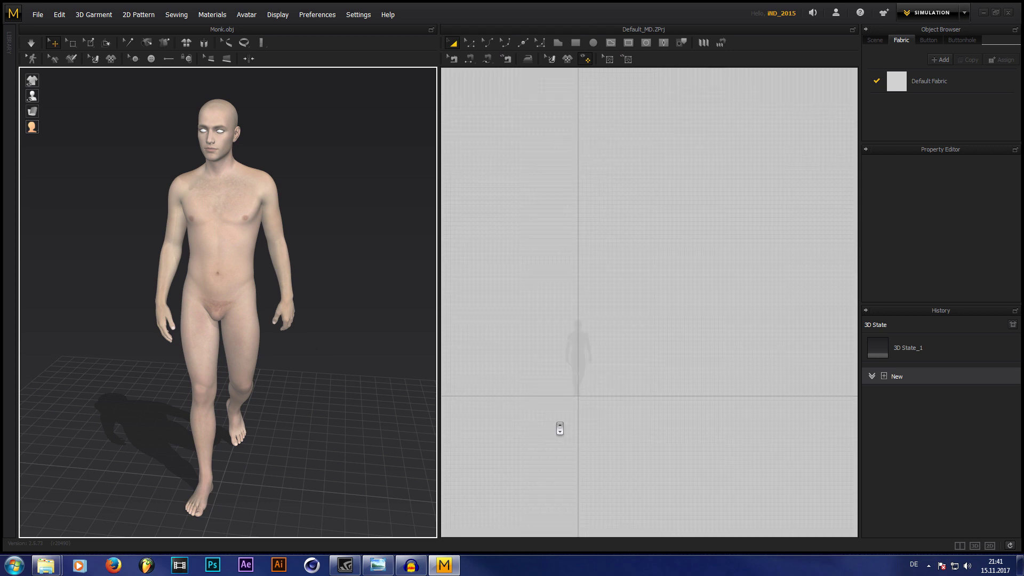
{"action": "left_click", "coordinate": [576, 43]}
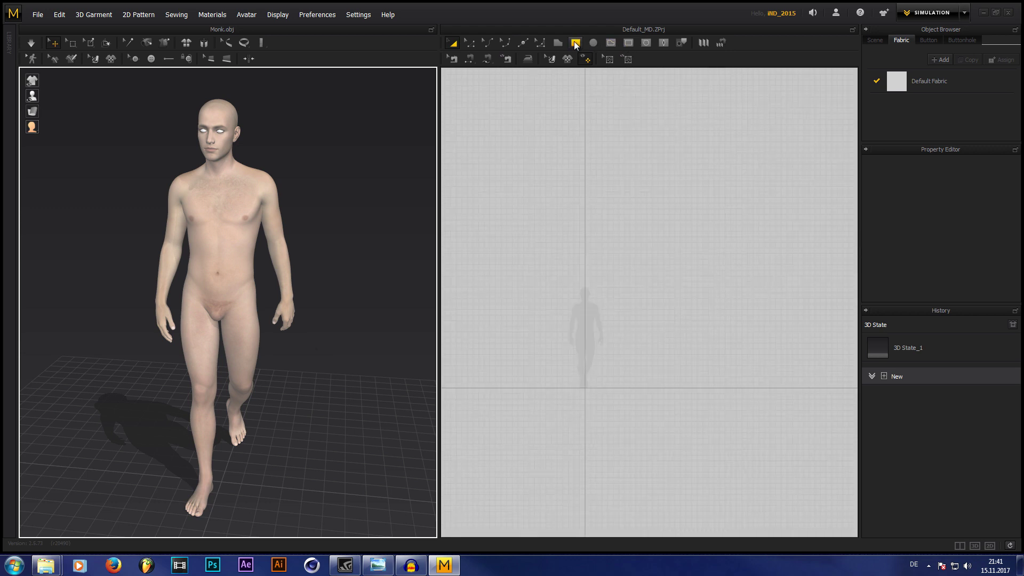
{"action": "left_click_drag", "start_coordinate": [572, 225], "coordinate": [623, 315]}
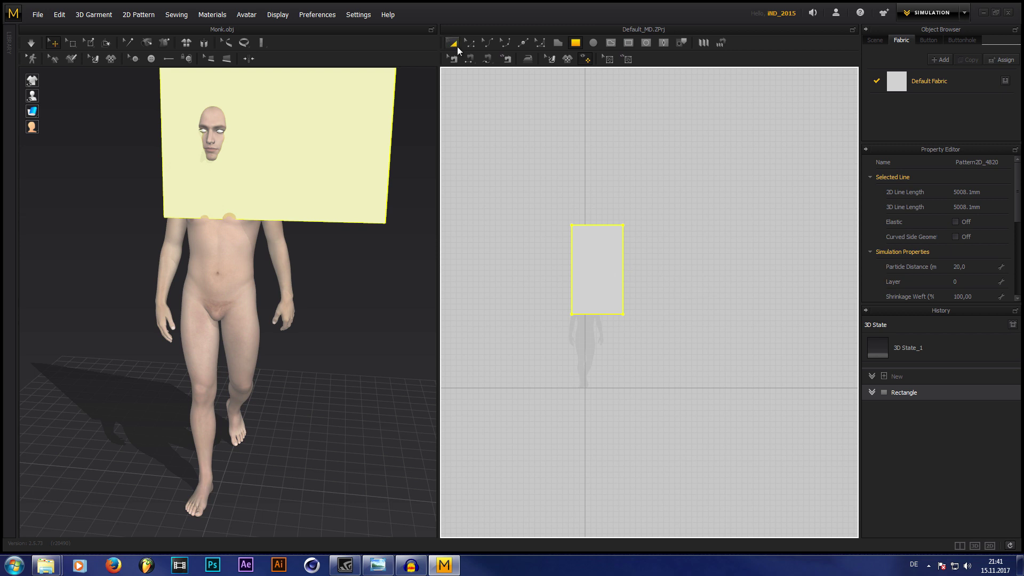
Lay the rectangular cloth flat above the avatar's head in 3D and center its pattern above the silhouette in 2D
{"action": "left_click_drag", "start_coordinate": [622, 291], "coordinate": [598, 273]}
{"action": "scroll", "coordinate": [211, 393], "scroll_direction": "up", "scroll_amount": 4}
{"action": "scroll", "coordinate": [212, 394], "scroll_direction": "down", "scroll_amount": 3}
{"action": "scroll", "coordinate": [212, 394], "scroll_direction": "down", "scroll_amount": 5}
{"action": "left_click_drag", "start_coordinate": [275, 195], "coordinate": [224, 102]}
{"action": "left_click_drag", "start_coordinate": [221, 203], "coordinate": [278, 201]}
{"action": "scroll", "coordinate": [593, 239], "scroll_direction": "up", "scroll_amount": 5}
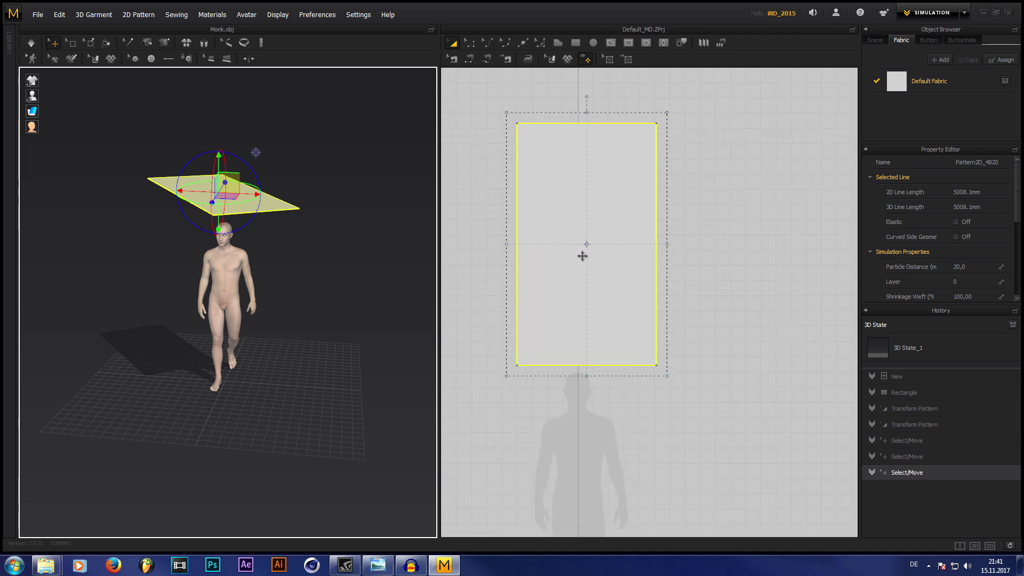
{"action": "scroll", "coordinate": [583, 256], "scroll_direction": "up", "scroll_amount": 2}
{"action": "left_click_drag", "start_coordinate": [612, 274], "coordinate": [603, 275]}
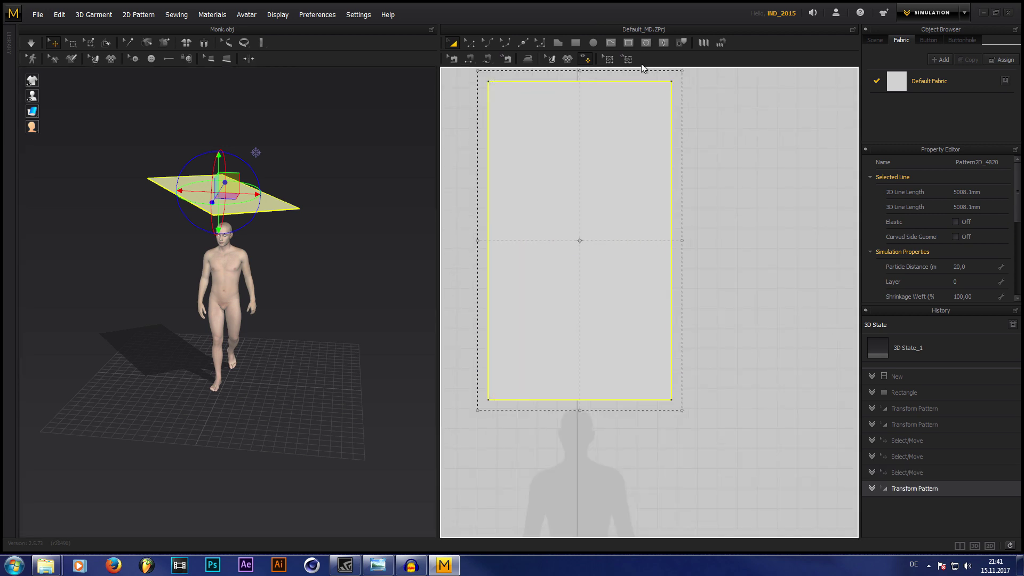
Add an internal circle with a circumference of about 241 mm near the middle of the rectangle for the neck hole
{"action": "left_click", "coordinate": [645, 44]}
{"action": "left_click_drag", "start_coordinate": [567, 232], "coordinate": [571, 238]}
{"action": "left_click_drag", "start_coordinate": [573, 240], "coordinate": [573, 241]}
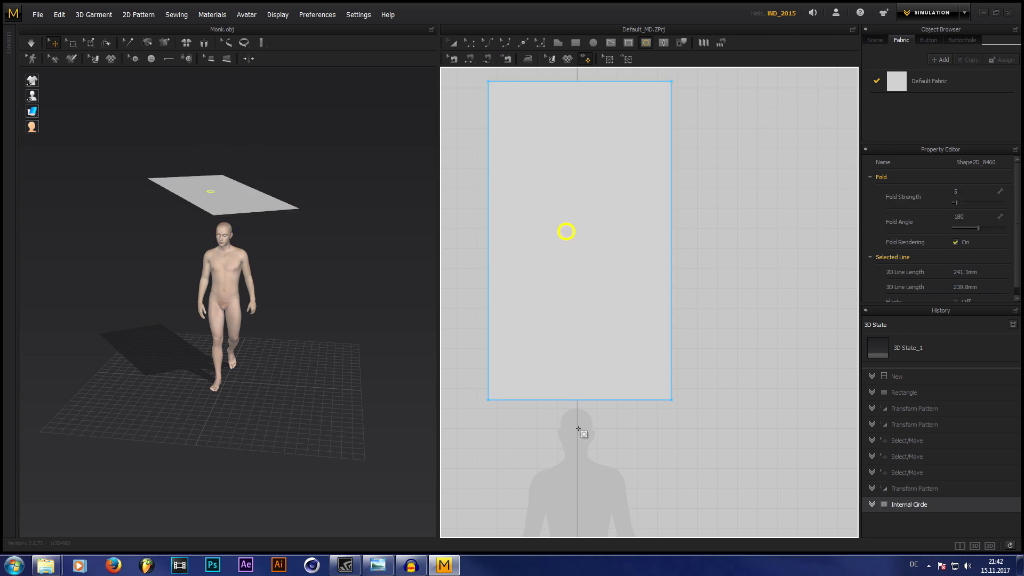
{"action": "left_click", "coordinate": [451, 42]}
{"action": "left_click_drag", "start_coordinate": [569, 239], "coordinate": [587, 243]}
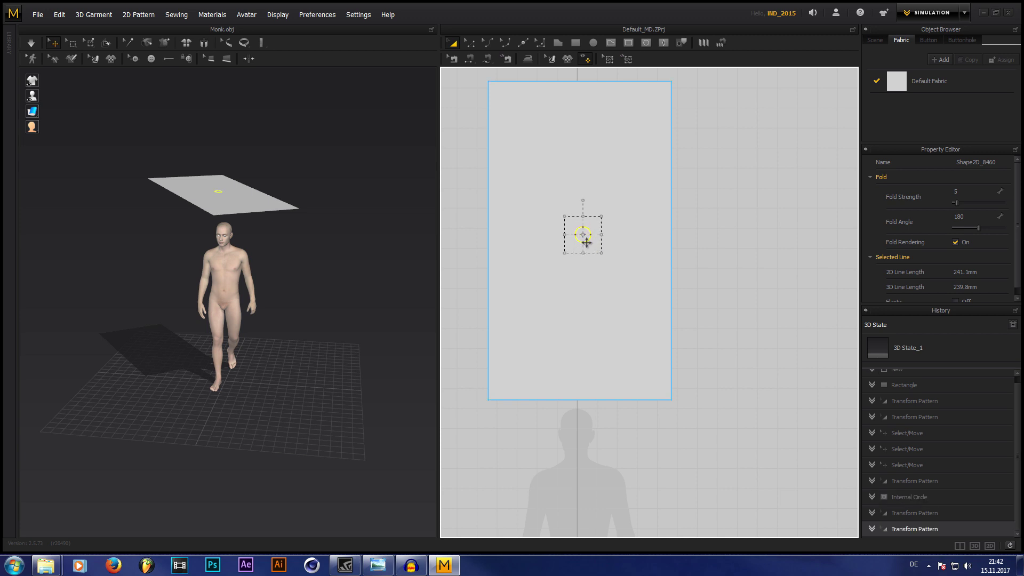
Cut the circle out of the rectangular pattern and delete the cut-out piece
{"action": "right_click", "coordinate": [585, 240]}
{"action": "left_click", "coordinate": [601, 367]}
{"action": "left_click", "coordinate": [580, 235]}
{"action": "key", "text": "Delete"}
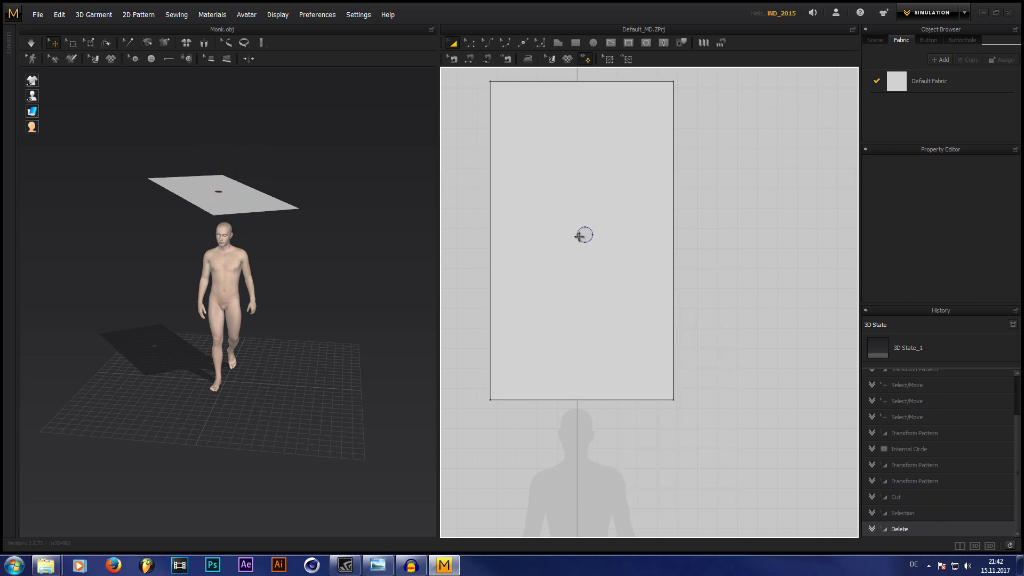
Shift the neck hole slightly within the pattern to line it up with the avatar's head
{"action": "right_click_drag", "start_coordinate": [255, 168], "coordinate": [273, 254]}
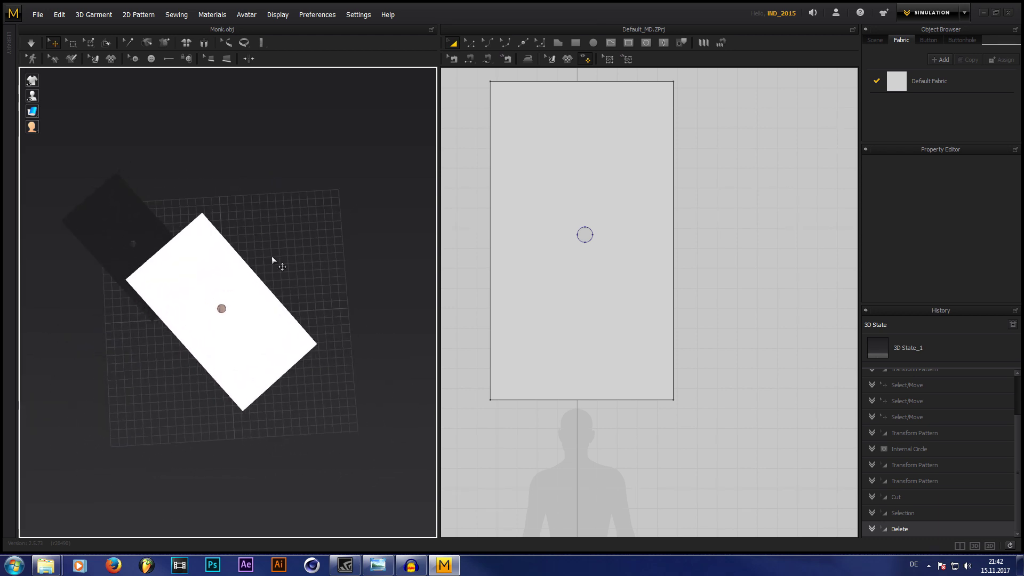
{"action": "left_click", "coordinate": [586, 235]}
{"action": "left_click_drag", "start_coordinate": [586, 238], "coordinate": [589, 240]}
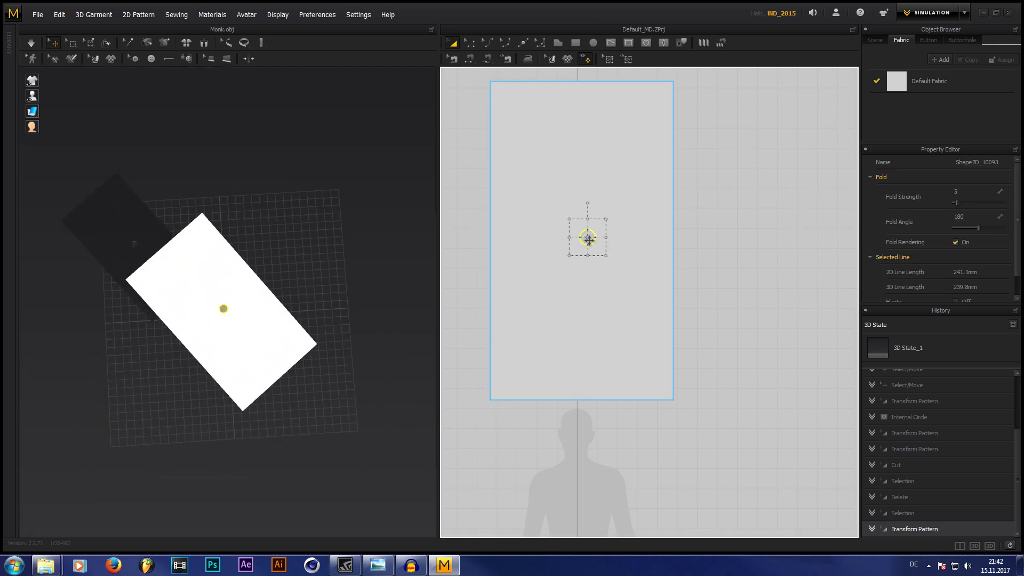
Try a simulation of the cloth falling over the avatar, stop it and undo the drape
{"action": "right_click_drag", "start_coordinate": [339, 238], "coordinate": [377, 165]}
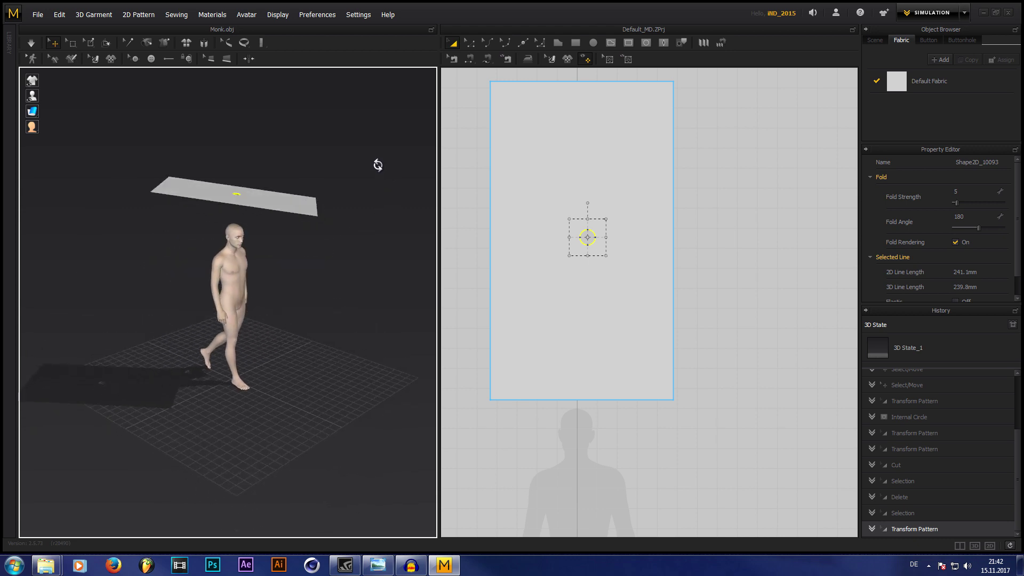
{"action": "left_click", "coordinate": [30, 46]}
{"action": "left_click", "coordinate": [31, 46]}
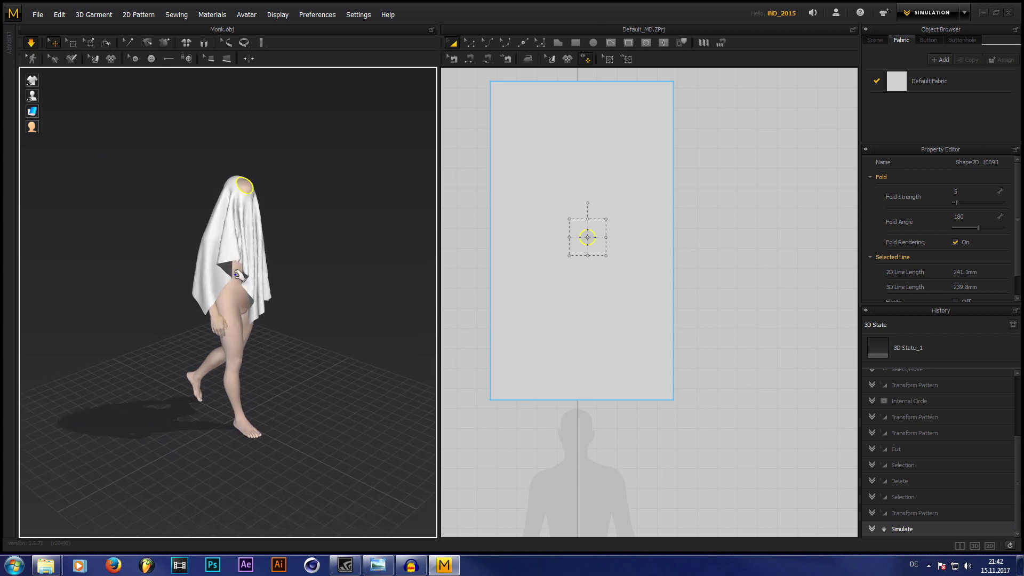
{"action": "left_click", "coordinate": [30, 43]}
{"action": "key", "text": "ctrl+z"}
Enlarge the whole cloth pattern to an outline of about 6426 mm and recenter it above the silhouette
{"action": "scroll", "coordinate": [572, 305], "scroll_direction": "up", "scroll_amount": 3}
{"action": "scroll", "coordinate": [560, 334], "scroll_direction": "down", "scroll_amount": 6}
{"action": "left_click", "coordinate": [557, 333]}
{"action": "left_click_drag", "start_coordinate": [612, 212], "coordinate": [632, 178]}
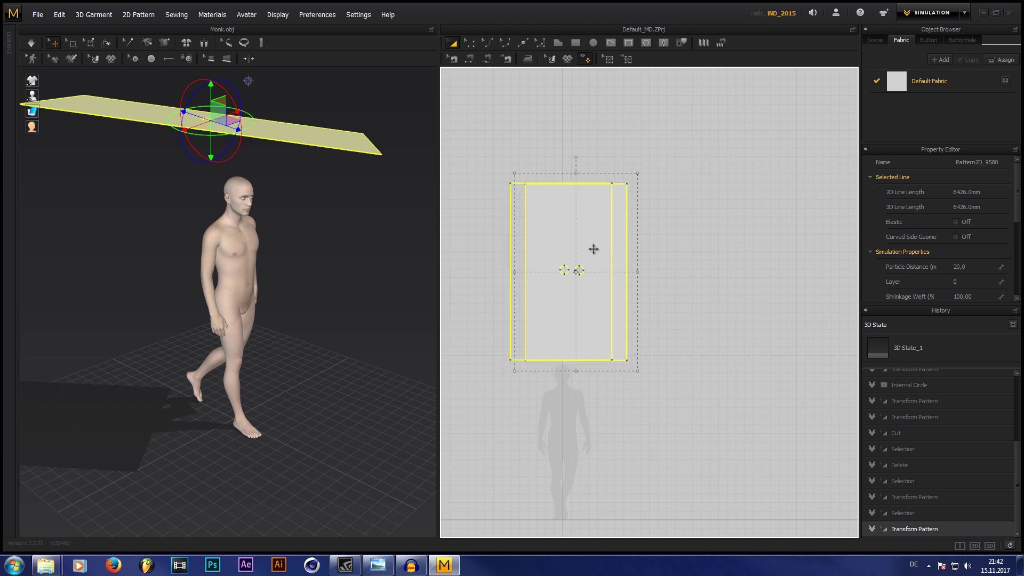
{"action": "left_click_drag", "start_coordinate": [594, 249], "coordinate": [593, 247]}
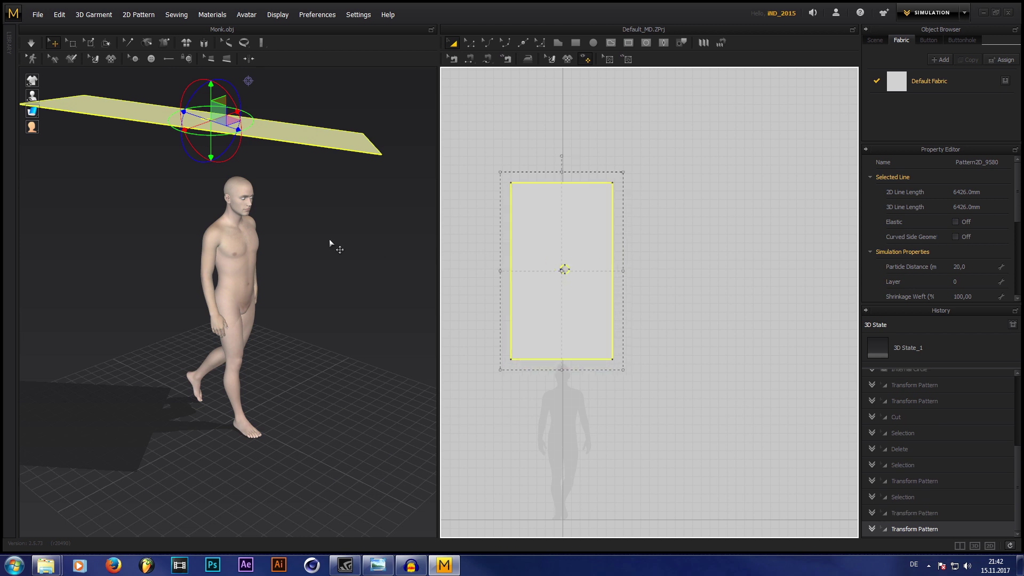
Shift the enlarged cloth slightly in the 2D layout and above the avatar so its neck hole lines up with the head
{"action": "right_click_drag", "start_coordinate": [317, 262], "coordinate": [436, 328]}
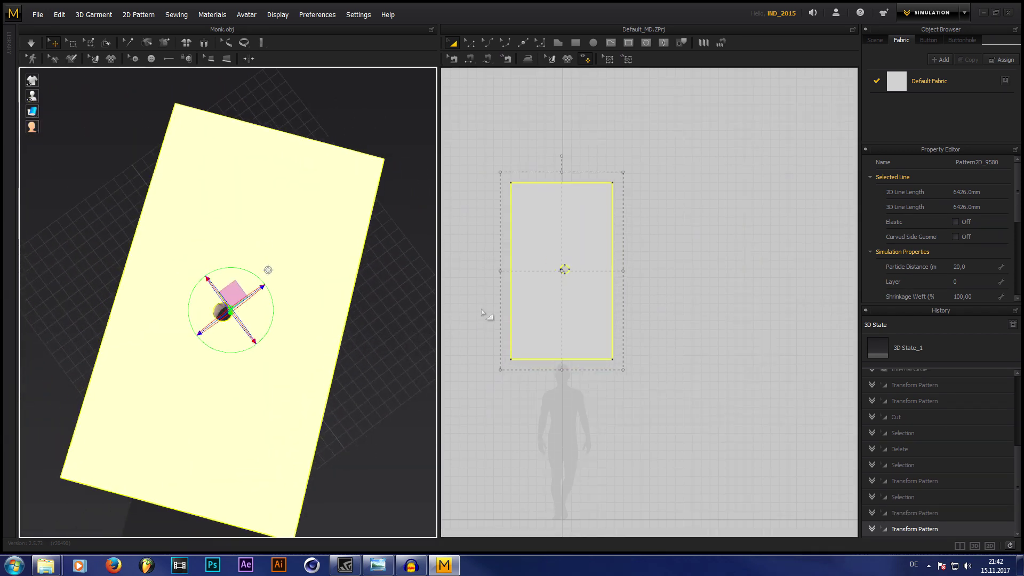
{"action": "left_click", "coordinate": [565, 269]}
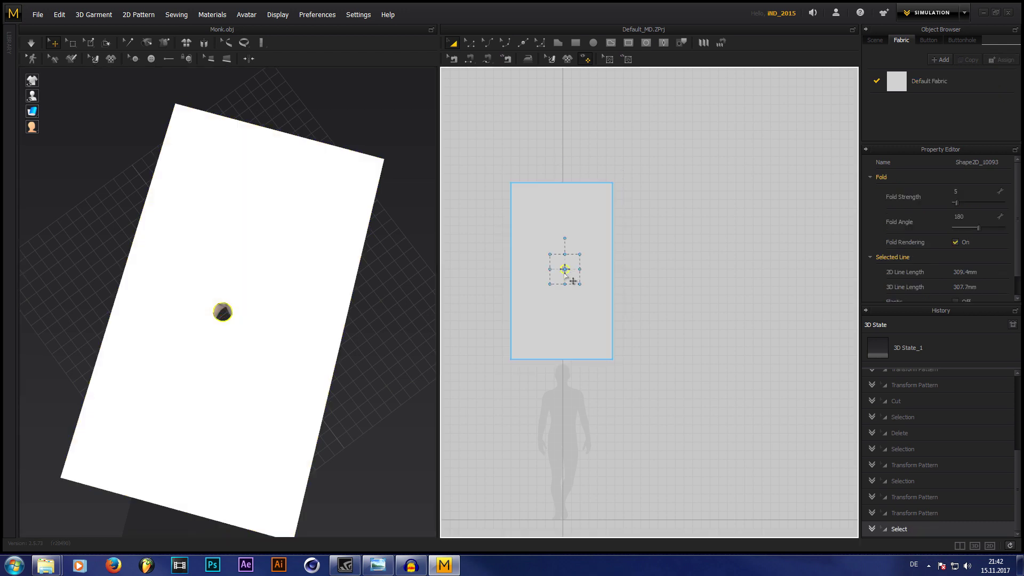
{"action": "left_click", "coordinate": [571, 279]}
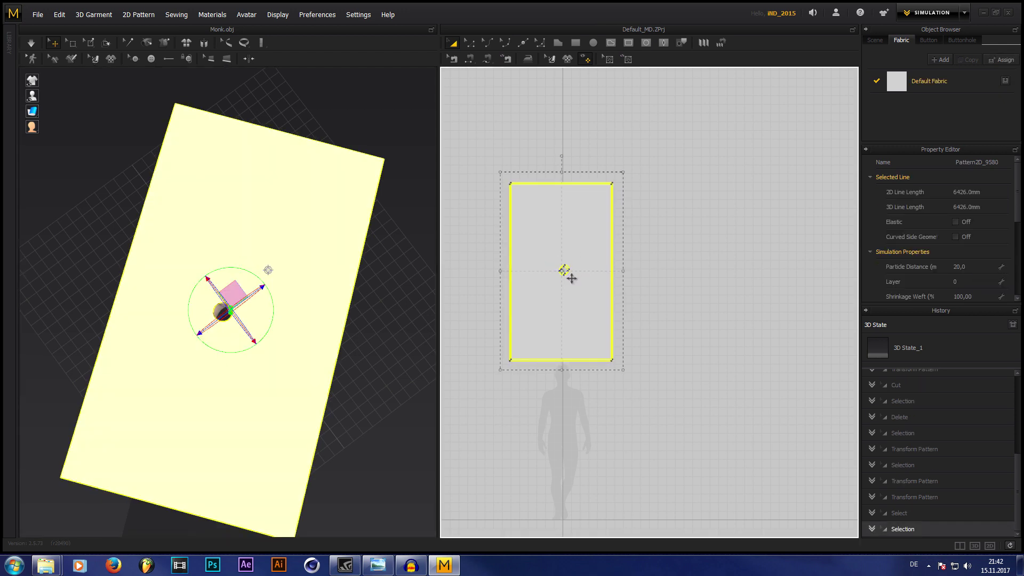
{"action": "mouse_move", "coordinate": [576, 281]}
{"action": "left_mouse_down"}
{"action": "mouse_move", "coordinate": [562, 283]}
{"action": "mouse_move", "coordinate": [558, 302]}
{"action": "mouse_move", "coordinate": [568, 293]}
{"action": "left_mouse_up"}
{"action": "scroll", "coordinate": [282, 382], "scroll_direction": "down", "scroll_amount": 2}
{"action": "right_click_drag", "start_coordinate": [269, 421], "coordinate": [347, 251]}
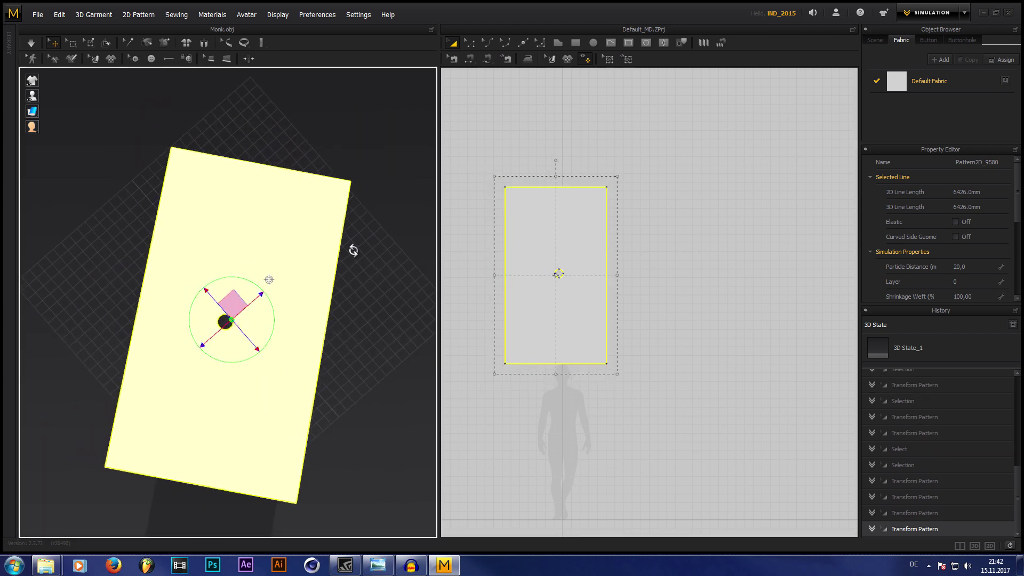
{"action": "left_click_drag", "start_coordinate": [233, 297], "coordinate": [249, 276]}
Simulate the enlarged cloth falling over the avatar and stop once the robe has draped around the body
{"action": "right_click_drag", "start_coordinate": [366, 370], "coordinate": [286, 253]}
{"action": "left_click", "coordinate": [31, 44]}
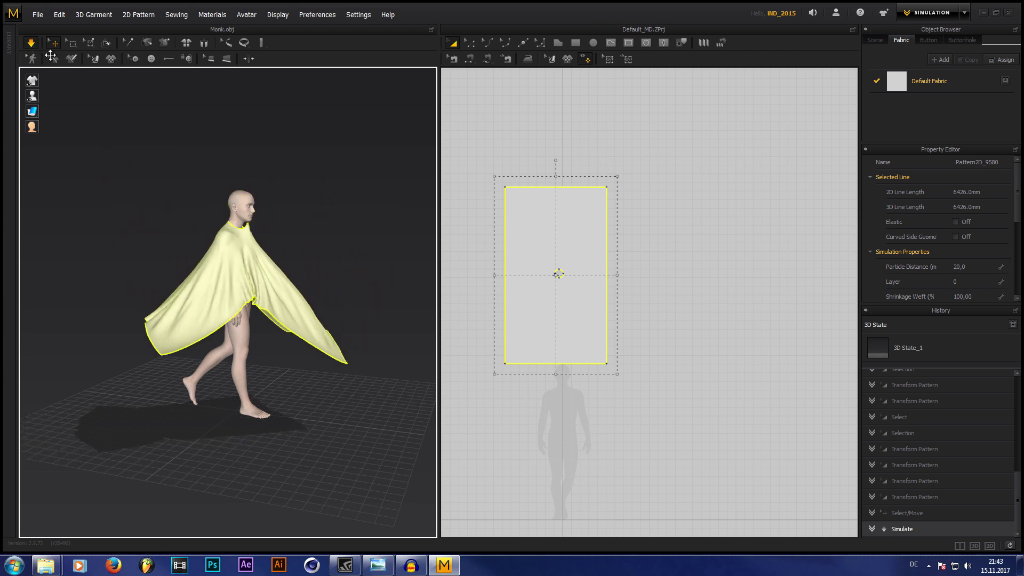
{"action": "right_click_drag", "start_coordinate": [344, 222], "coordinate": [144, 217]}
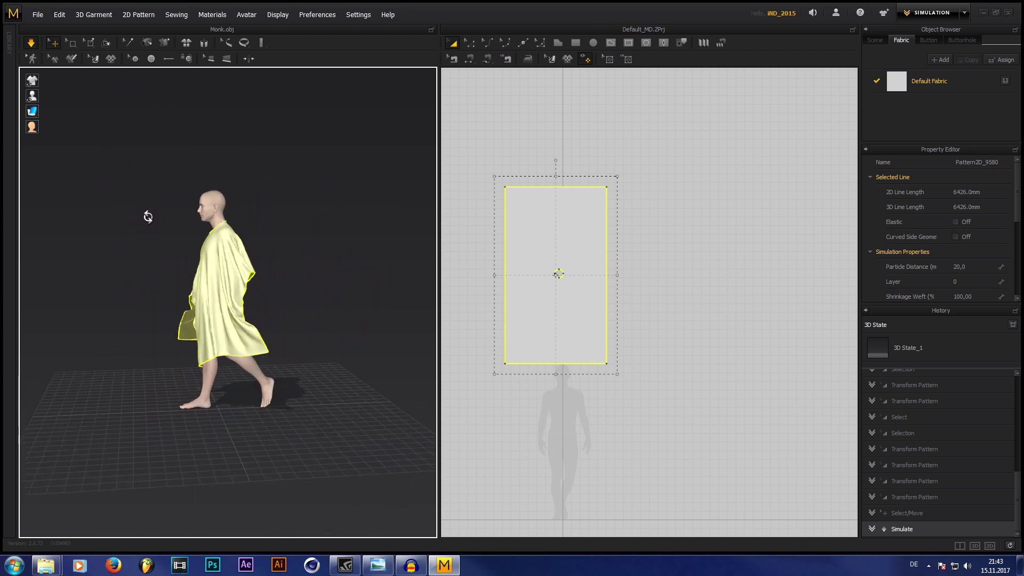
{"action": "key", "text": "space"}
{"action": "left_click", "coordinate": [251, 278]}
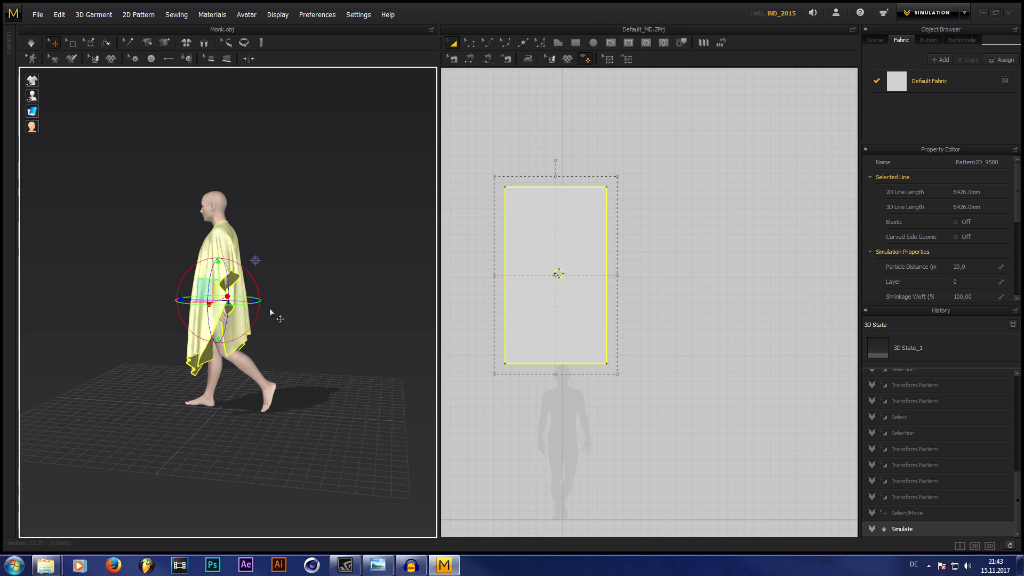
{"action": "scroll", "coordinate": [256, 309], "scroll_direction": "up", "scroll_amount": 3}
{"action": "right_click_drag", "start_coordinate": [227, 342], "coordinate": [423, 377]}
Export the robe and avatar to the desktop as an FBX file named Monk, using the cm (DAZ Studio) scale
{"action": "left_click", "coordinate": [37, 16]}
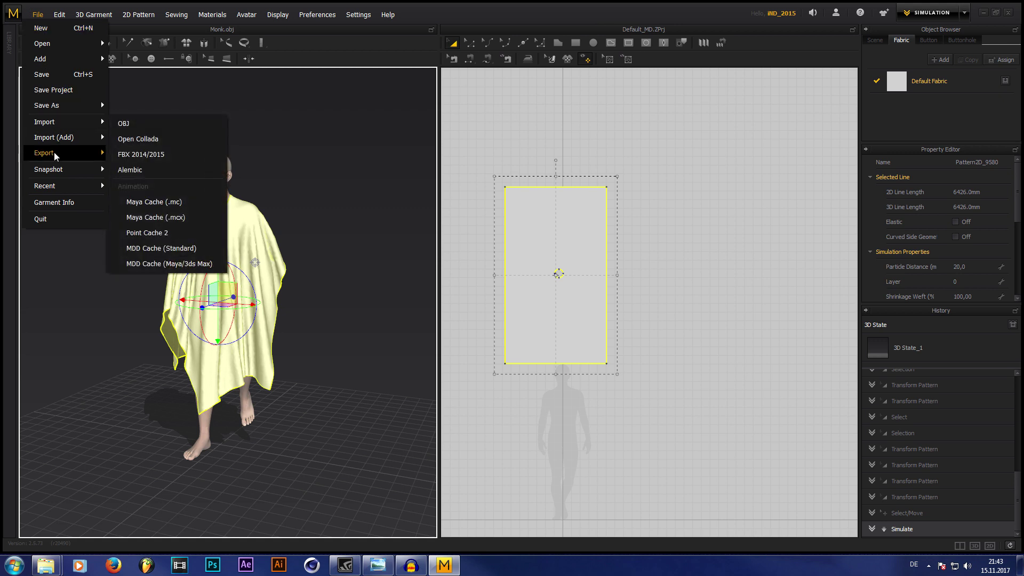
{"action": "mouse_move", "coordinate": [53, 152]}
{"action": "left_click", "coordinate": [138, 186]}
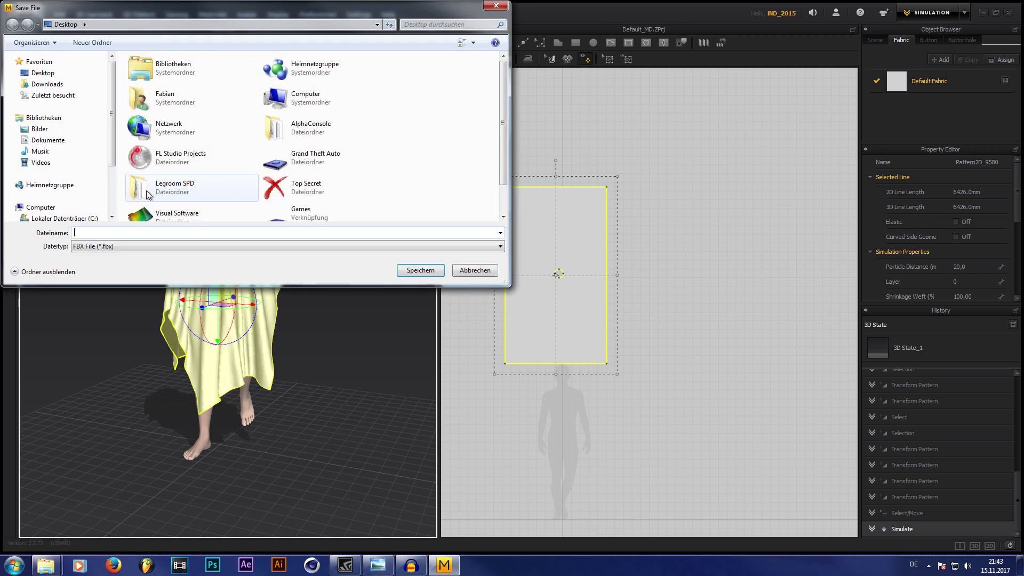
{"action": "type", "text": "Monk"}
{"action": "key", "text": "Return"}
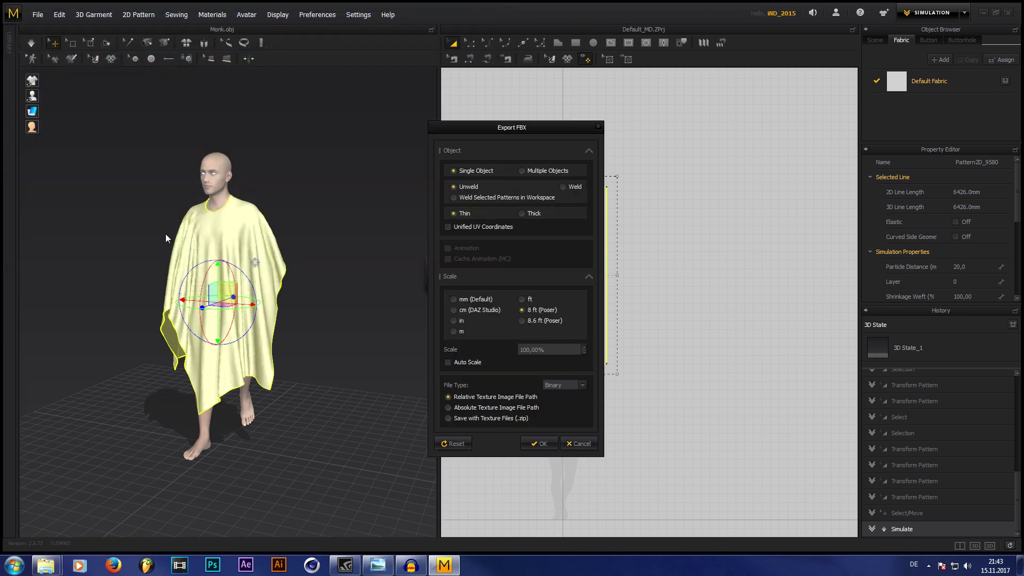
{"action": "left_click", "coordinate": [455, 299]}
{"action": "left_click", "coordinate": [453, 310]}
{"action": "left_click", "coordinate": [538, 444]}
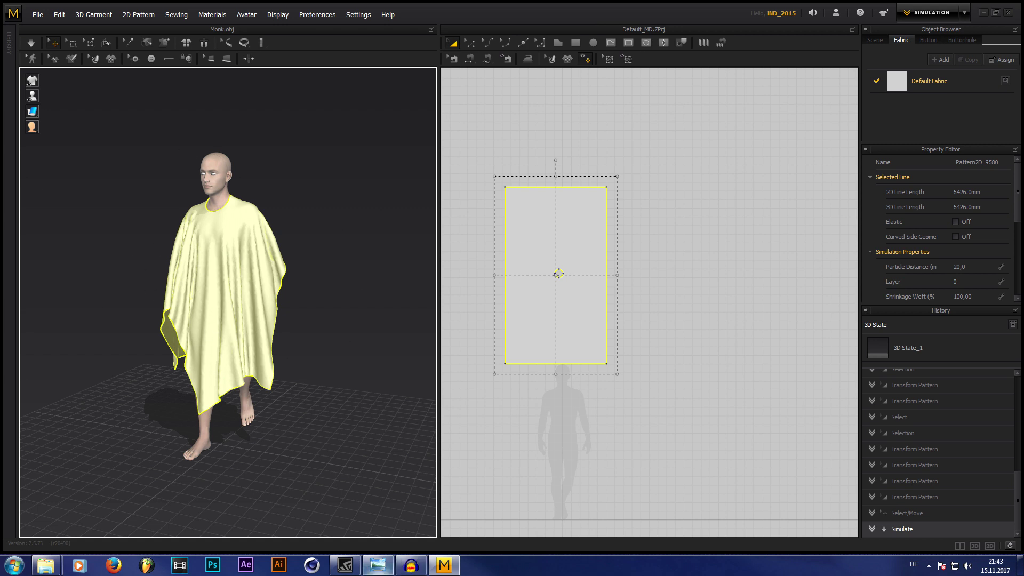
Switch to Cinema 4D and merge Monk.fbx from the desktop into the empty scene with the preset FBX import settings
{"action": "left_click", "coordinate": [360, 566]}
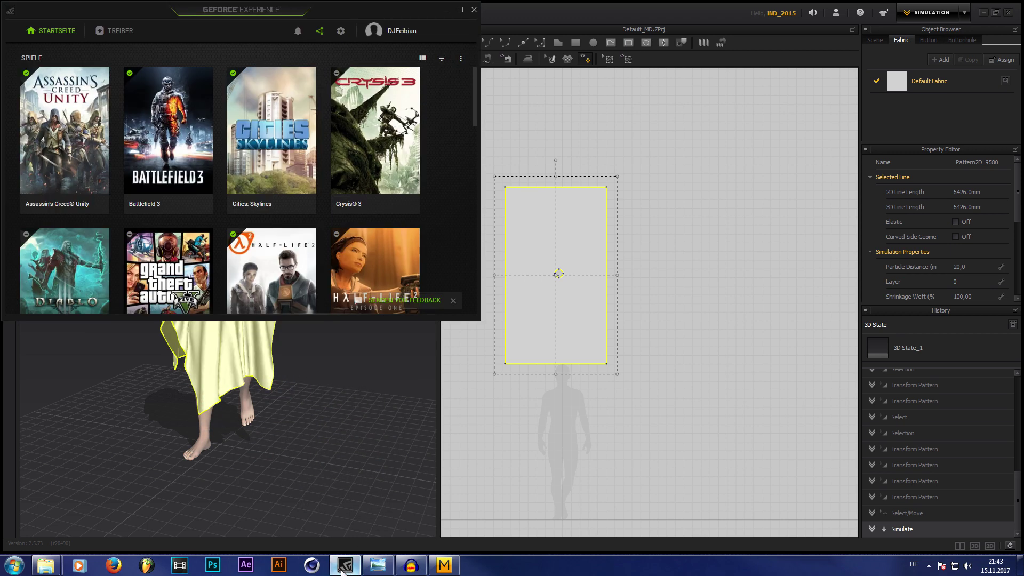
{"action": "left_click", "coordinate": [446, 13]}
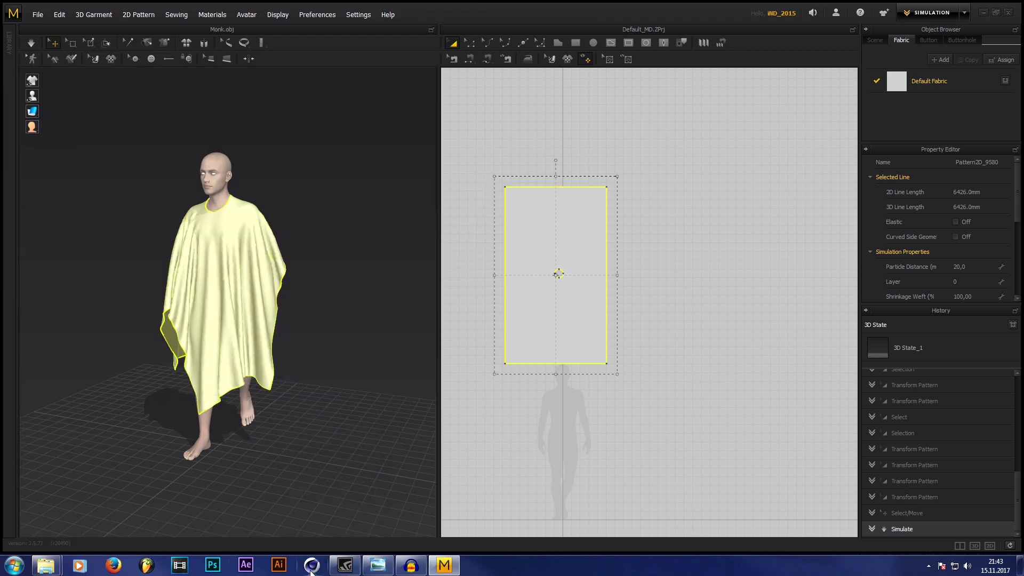
{"action": "left_click", "coordinate": [312, 567]}
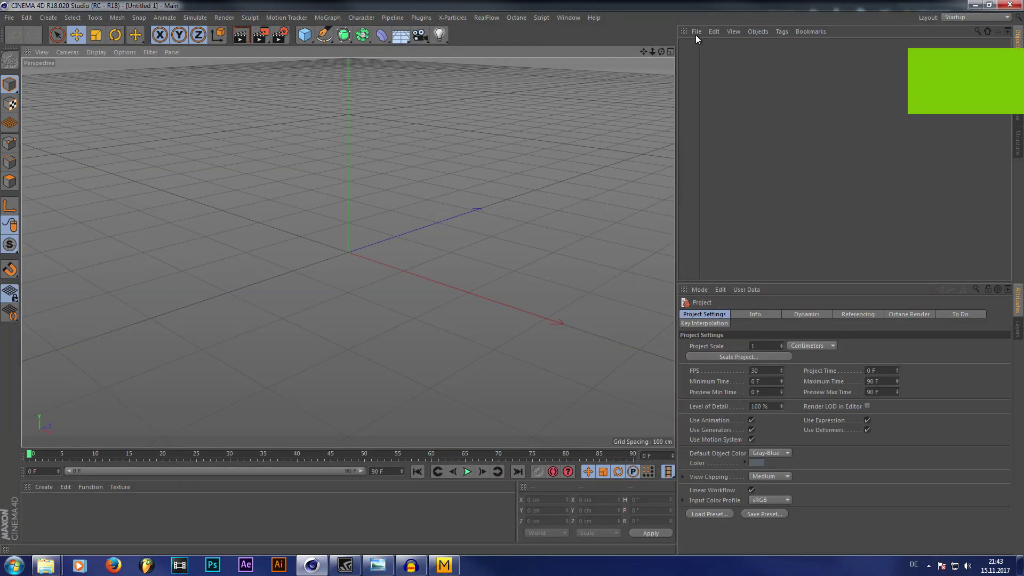
{"action": "left_click", "coordinate": [696, 32]}
{"action": "left_click", "coordinate": [704, 48]}
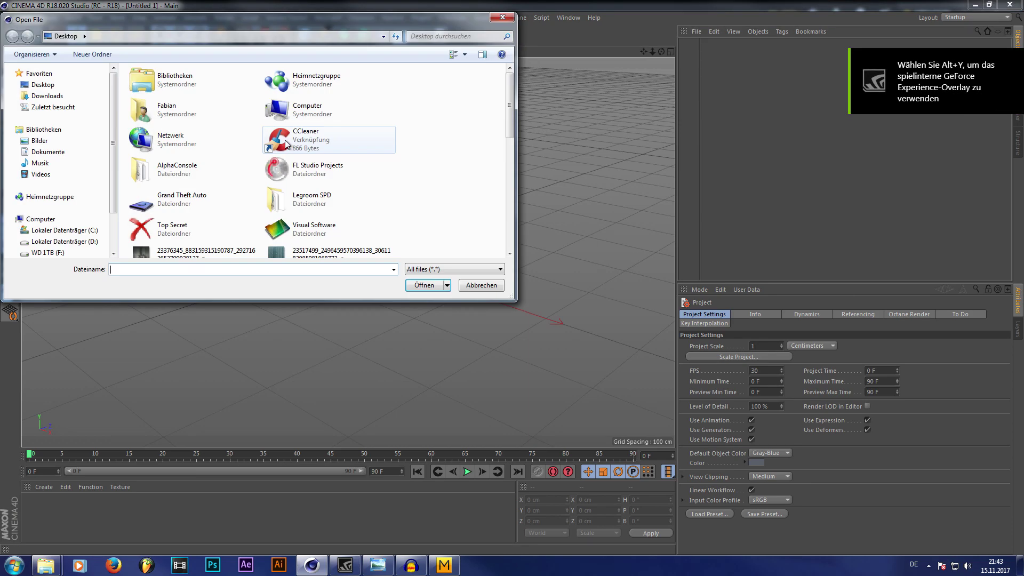
{"action": "scroll", "coordinate": [428, 172], "scroll_direction": "down", "scroll_amount": 10}
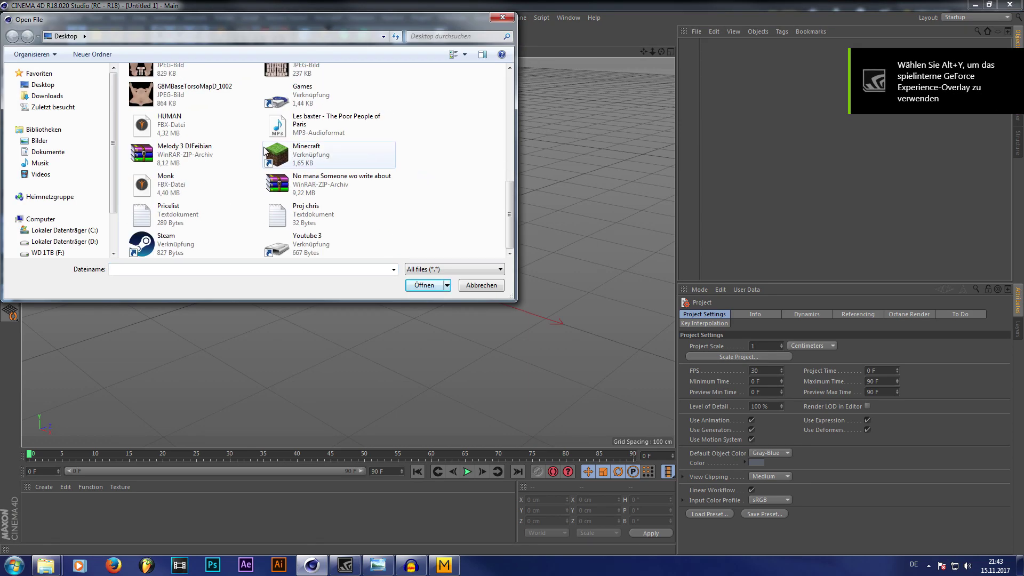
{"action": "left_click", "coordinate": [174, 181]}
{"action": "left_click", "coordinate": [424, 286]}
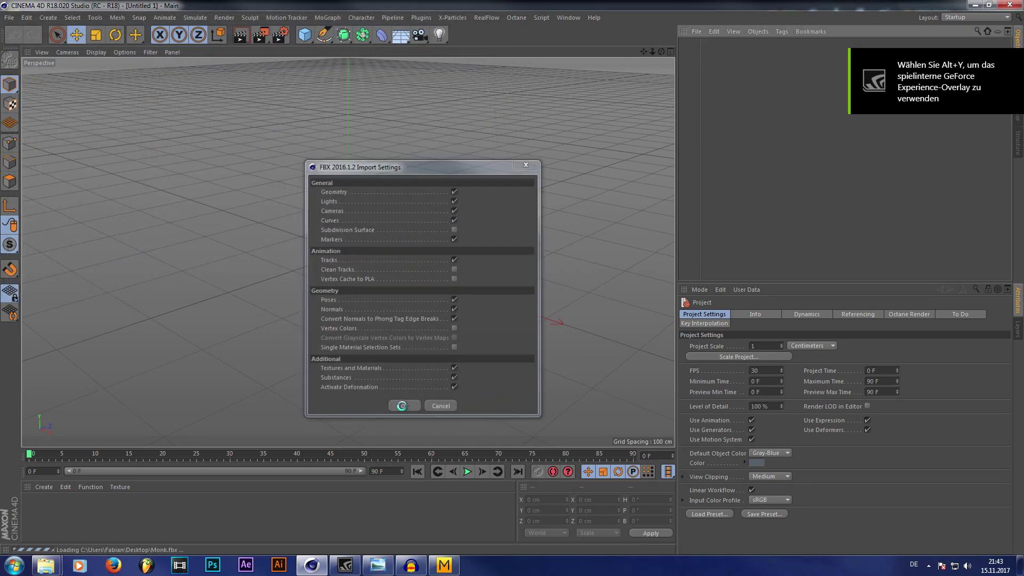
{"action": "left_click", "coordinate": [403, 405]}
Examine the imported robe on the figure from several angles, from the face and neckline down to the hem and feet
{"action": "scroll", "coordinate": [352, 243], "scroll_direction": "up", "scroll_amount": 8}
{"action": "scroll", "coordinate": [342, 246], "scroll_direction": "up", "scroll_amount": 5}
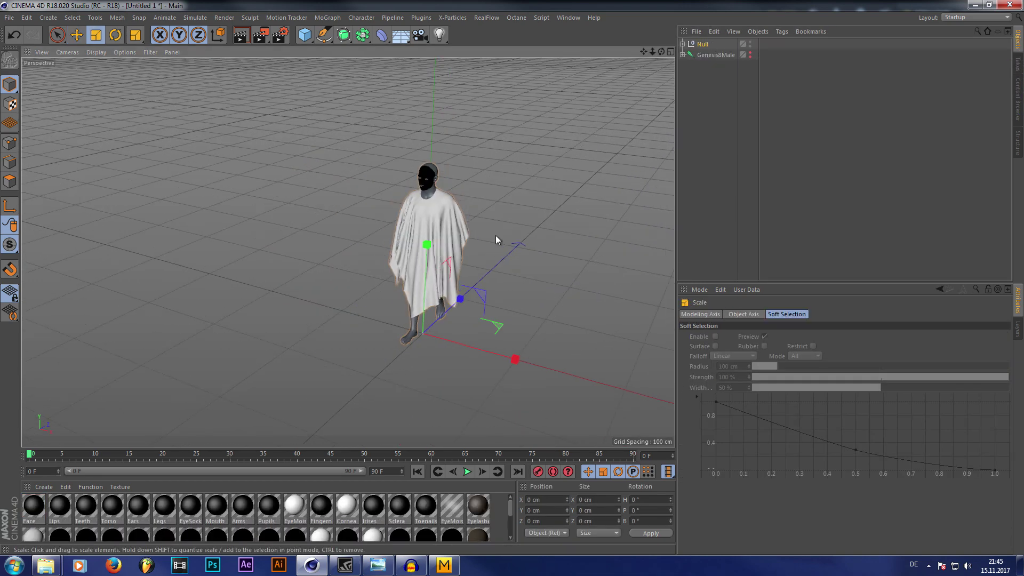
{"action": "scroll", "coordinate": [496, 236], "scroll_direction": "up", "scroll_amount": 5}
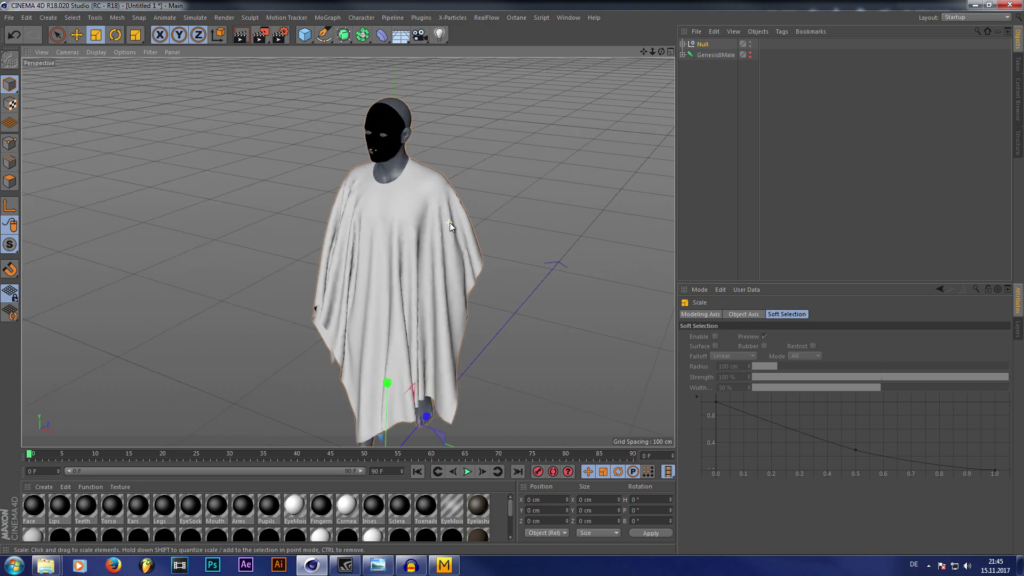
{"action": "left_click_drag", "start_coordinate": [278, 251], "coordinate": [348, 252], "text": "alt"}
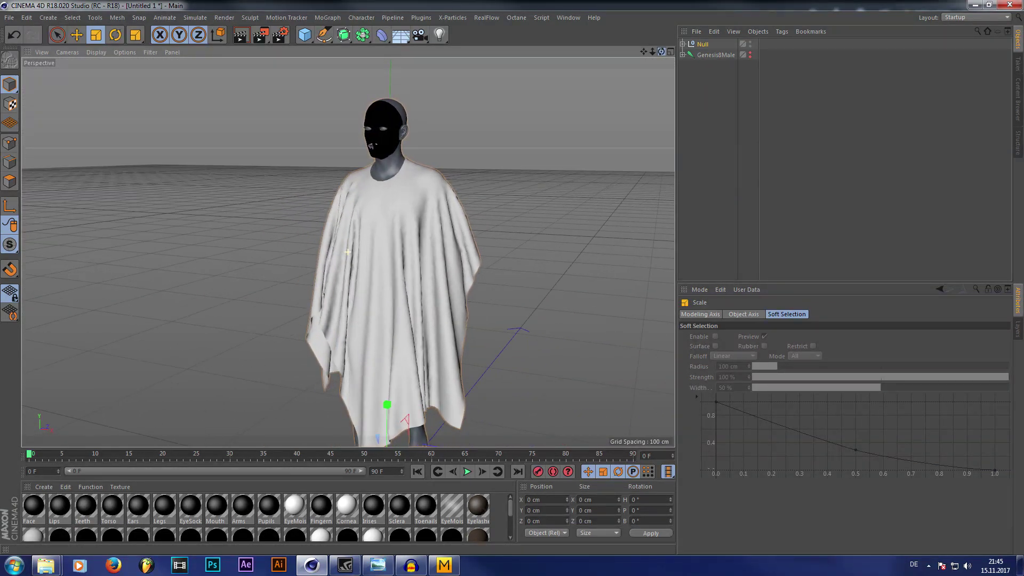
{"action": "scroll", "coordinate": [388, 144], "scroll_direction": "up", "scroll_amount": 8}
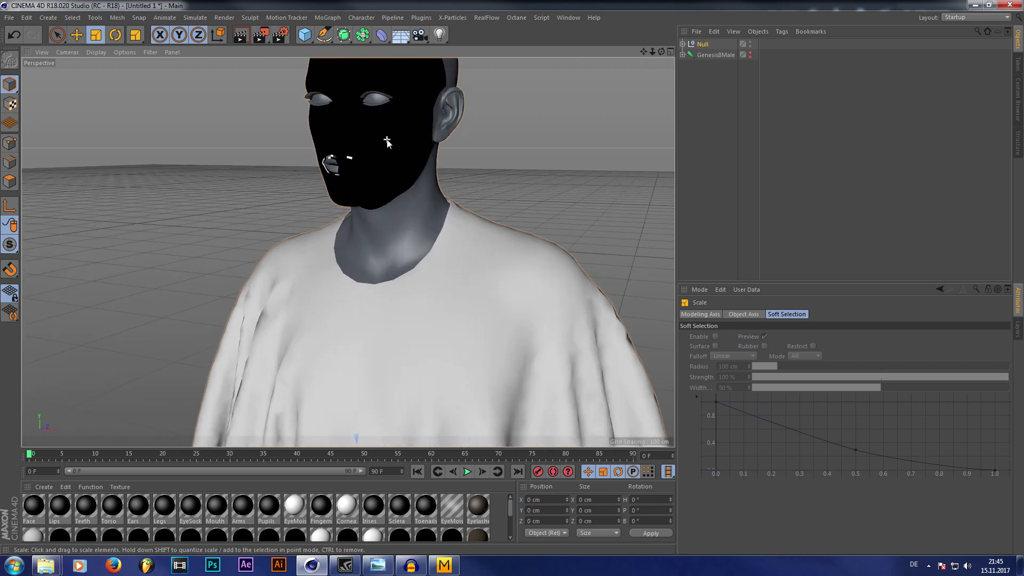
{"action": "scroll", "coordinate": [388, 144], "scroll_direction": "down", "scroll_amount": 6}
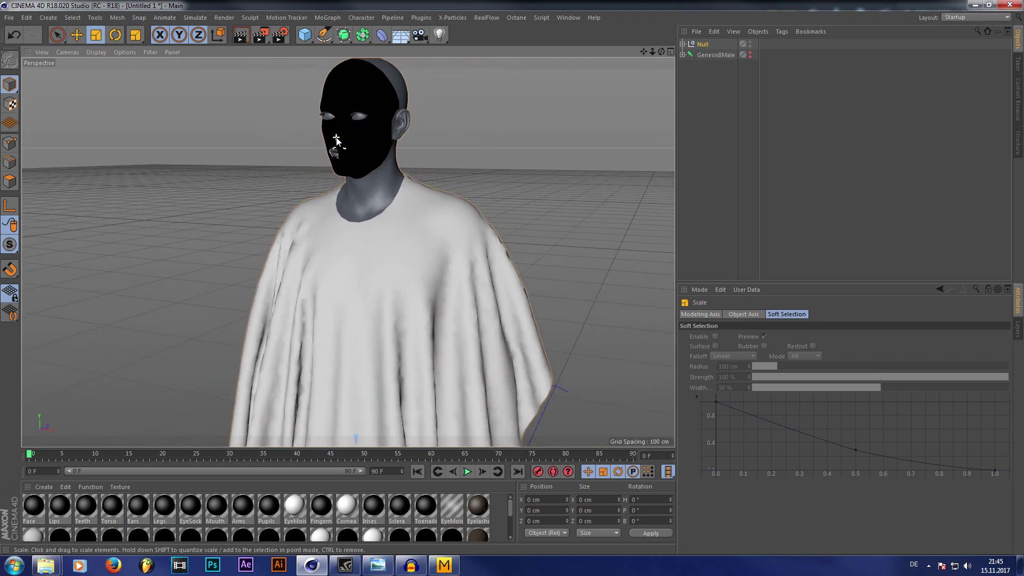
{"action": "scroll", "coordinate": [337, 142], "scroll_direction": "down", "scroll_amount": 4}
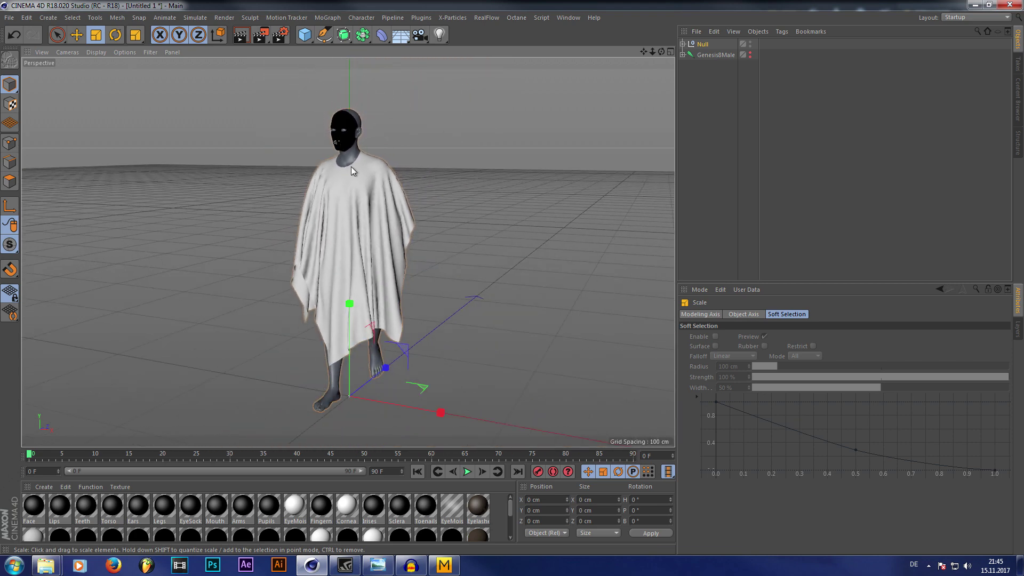
{"action": "scroll", "coordinate": [356, 405], "scroll_direction": "up", "scroll_amount": 6}
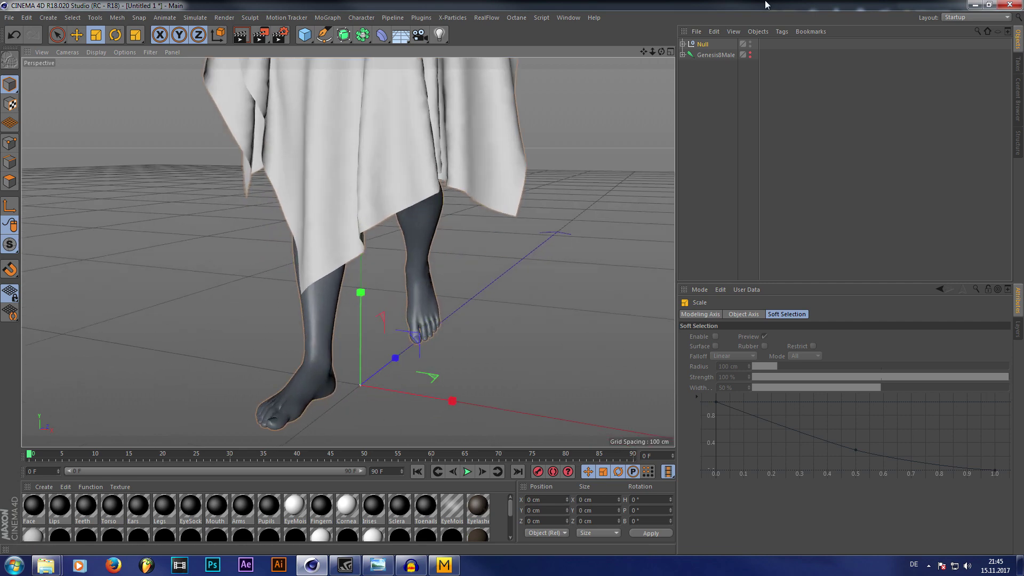
{"action": "left_click_drag", "start_coordinate": [663, 52], "coordinate": [745, 61]}
{"action": "scroll", "coordinate": [571, 210], "scroll_direction": "down", "scroll_amount": 4}
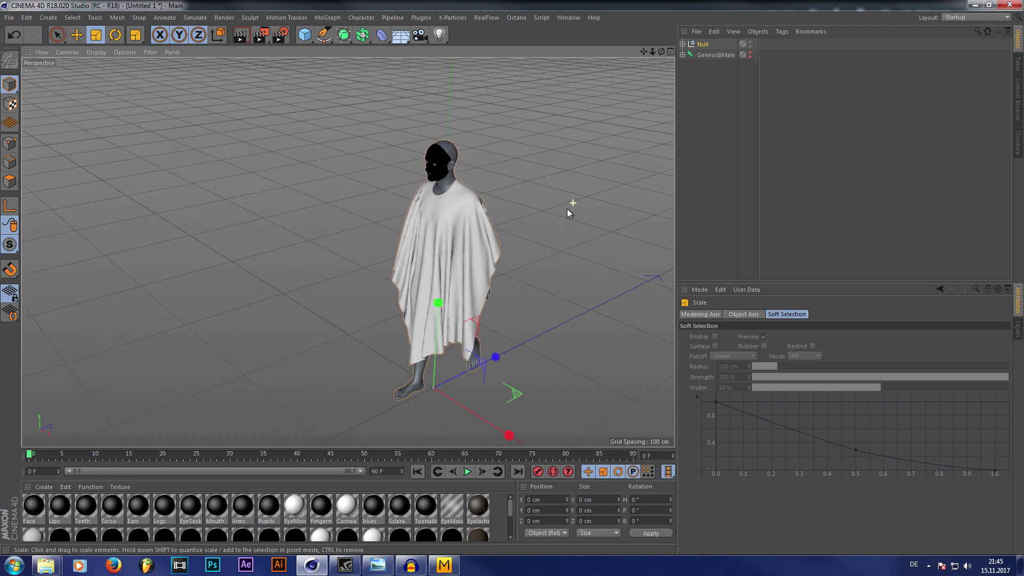
{"action": "scroll", "coordinate": [482, 302], "scroll_direction": "up", "scroll_amount": 3}
{"action": "scroll", "coordinate": [327, 384], "scroll_direction": "down", "scroll_amount": 3}
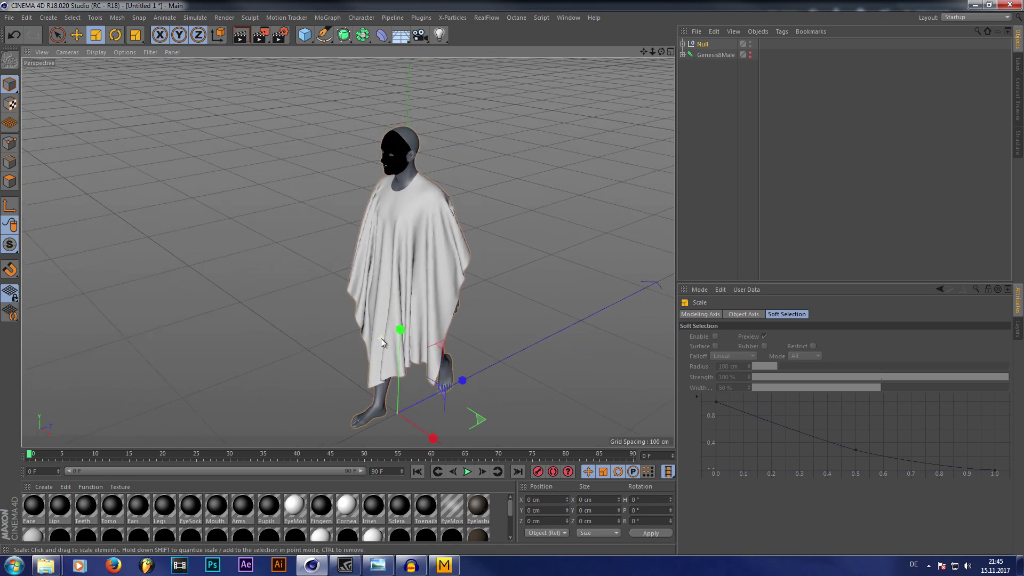
{"action": "scroll", "coordinate": [384, 339], "scroll_direction": "up", "scroll_amount": 3}
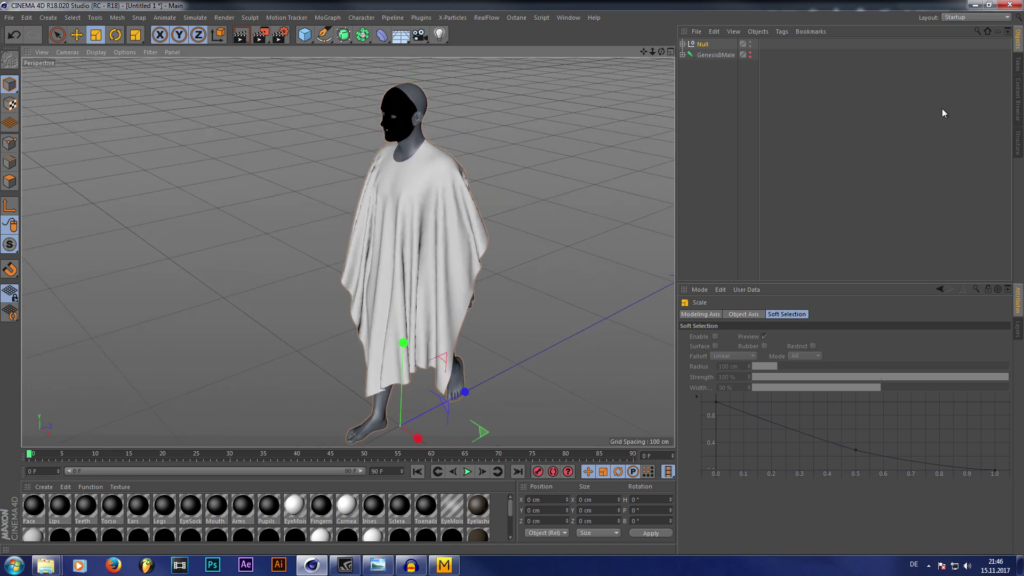
Expand the Null group, hide Obj_Avatar_Shape in the editor and make the rigged Genesis8Male figure visible
{"action": "left_click", "coordinate": [683, 44]}
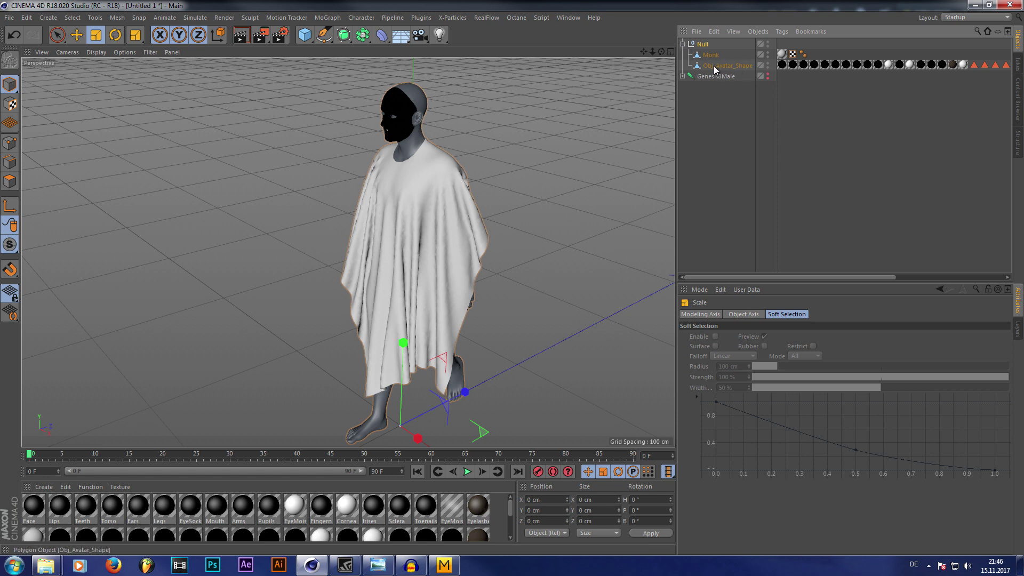
{"action": "left_click", "coordinate": [731, 66]}
{"action": "left_click", "coordinate": [768, 65]}
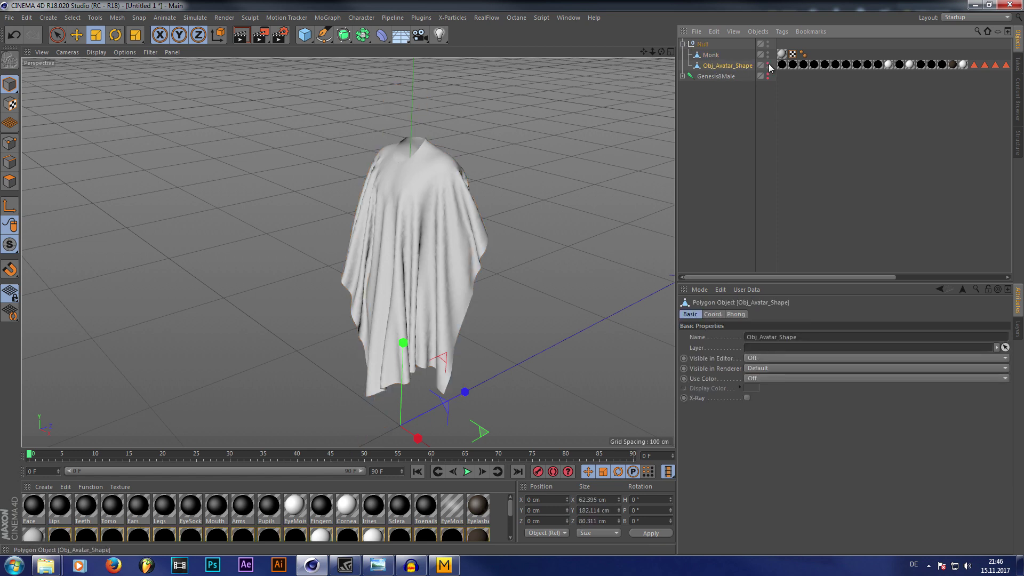
{"action": "left_click", "coordinate": [768, 76]}
Select the Null group and examine how the robe fits the rigged Genesis8Male figure at the neck, shoulders, legs and feet
{"action": "left_click_drag", "start_coordinate": [651, 51], "coordinate": [707, 58]}
{"action": "scroll", "coordinate": [514, 182], "scroll_direction": "down", "scroll_amount": 2}
{"action": "left_click", "coordinate": [702, 44]}
{"action": "scroll", "coordinate": [490, 140], "scroll_direction": "up", "scroll_amount": 4}
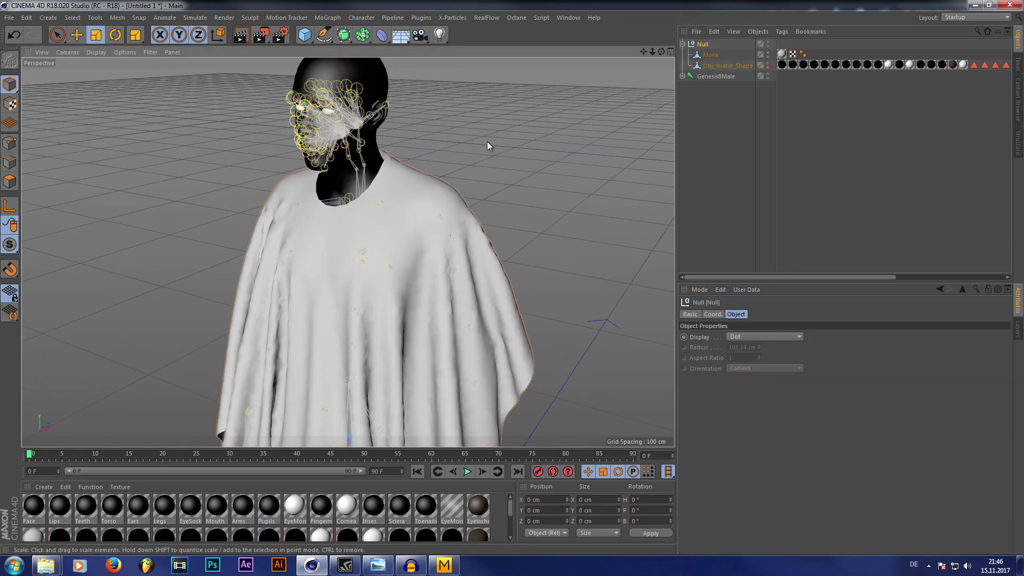
{"action": "left_click", "coordinate": [128, 36]}
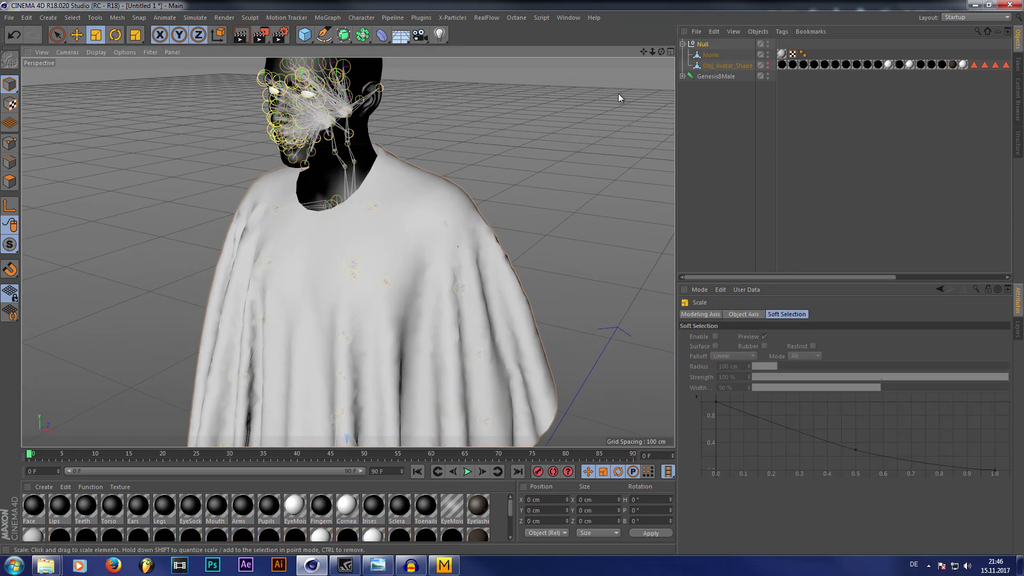
{"action": "left_click_drag", "start_coordinate": [586, 161], "coordinate": [584, 157]}
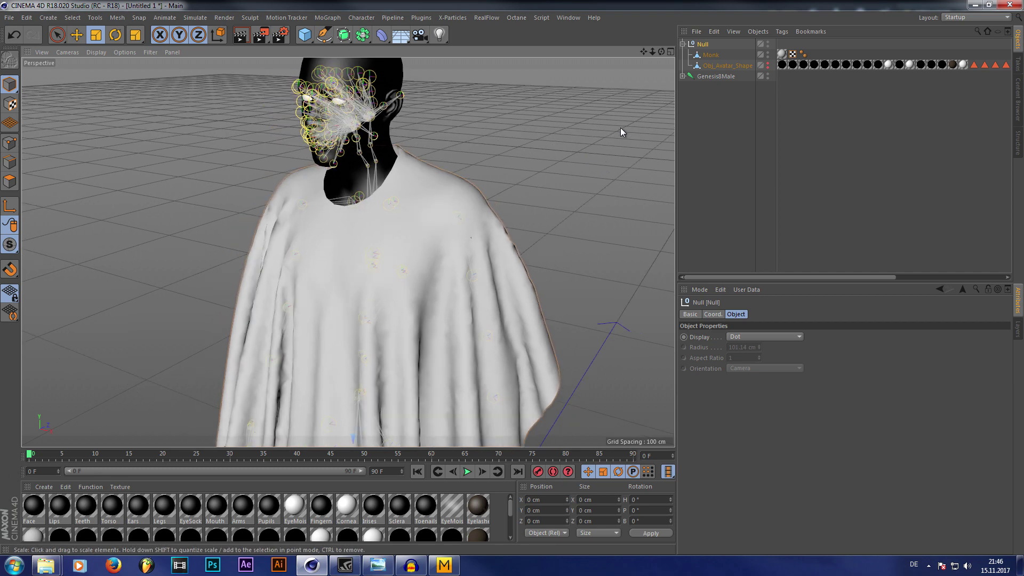
{"action": "left_click_drag", "start_coordinate": [661, 51], "coordinate": [346, 185]}
{"action": "scroll", "coordinate": [347, 187], "scroll_direction": "down", "scroll_amount": 3}
{"action": "scroll", "coordinate": [361, 375], "scroll_direction": "up", "scroll_amount": 5}
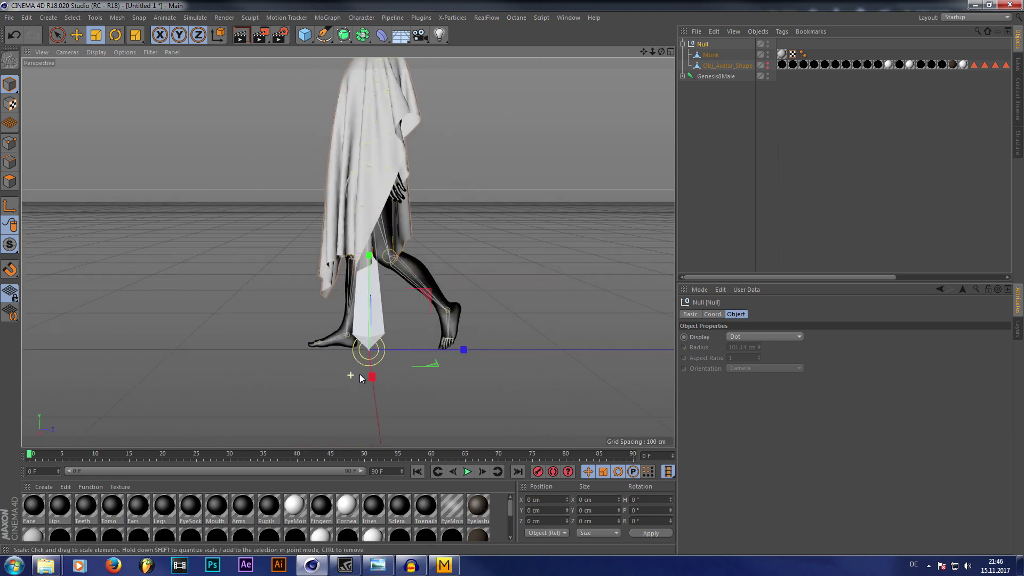
{"action": "scroll", "coordinate": [377, 367], "scroll_direction": "up", "scroll_amount": 2}
{"action": "mouse_move", "coordinate": [661, 52]}
{"action": "left_mouse_down"}
{"action": "mouse_move", "coordinate": [643, 40]}
{"action": "mouse_move", "coordinate": [661, 37]}
{"action": "left_mouse_up"}
{"action": "scroll", "coordinate": [530, 173], "scroll_direction": "down", "scroll_amount": 3}
{"action": "scroll", "coordinate": [354, 336], "scroll_direction": "up", "scroll_amount": 3}
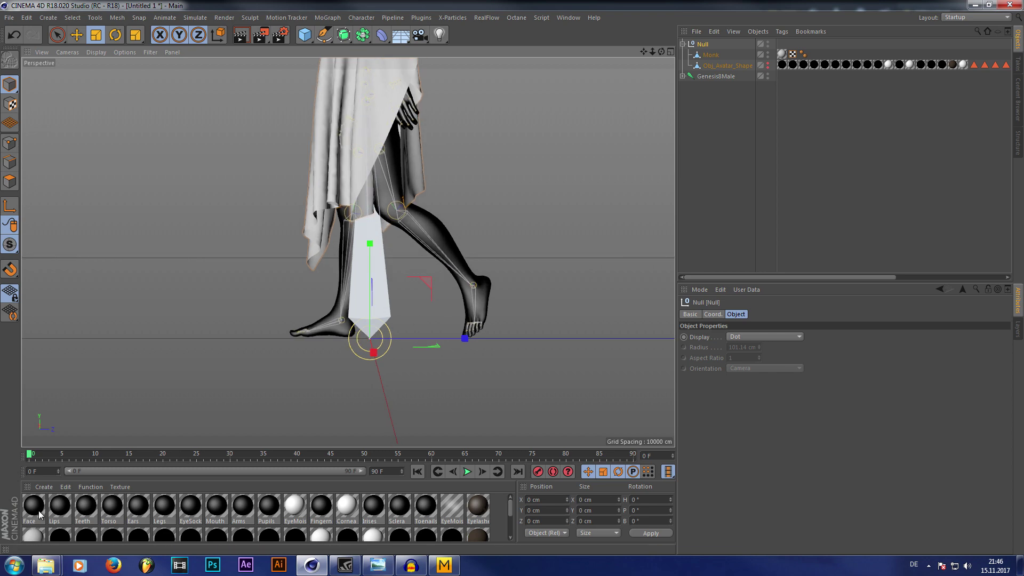
{"action": "left_click_drag", "start_coordinate": [662, 50], "coordinate": [344, 379]}
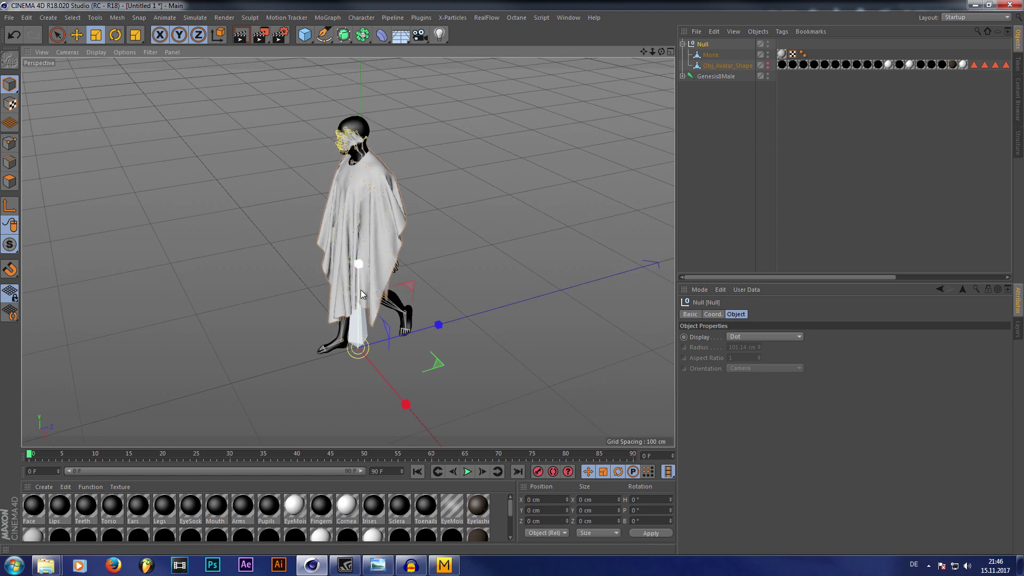
Expand Genesis8Male and relink the Face material's missing color texture to G8MBaseFaceMapD01_1001.jpg on the desktop
{"action": "left_click", "coordinate": [782, 65]}
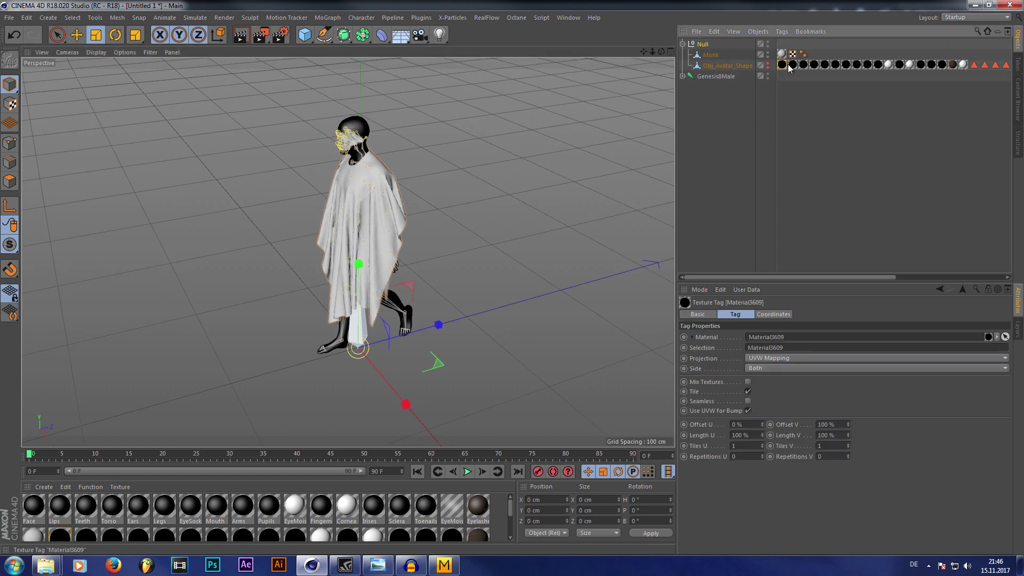
{"action": "left_click", "coordinate": [683, 77]}
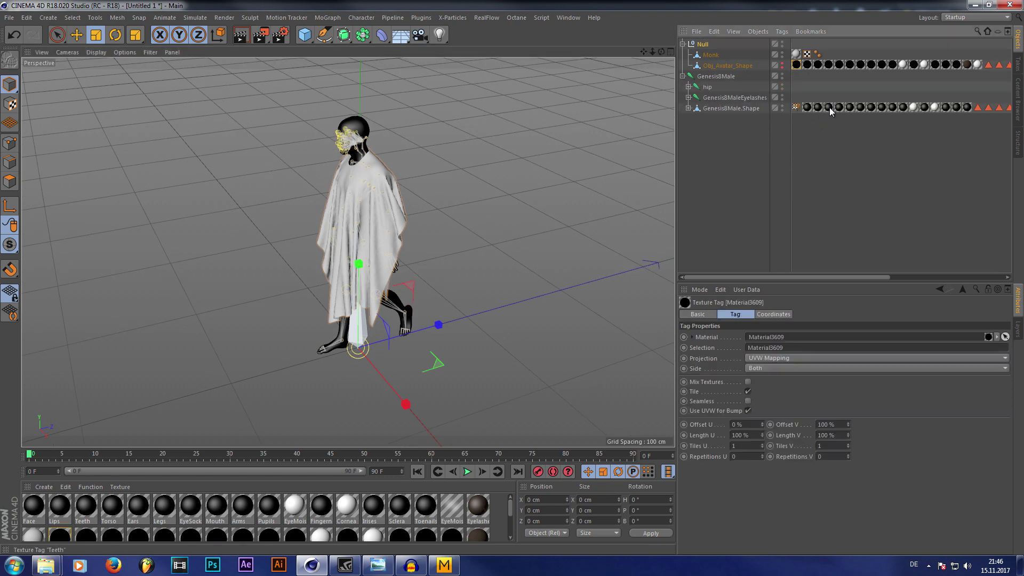
{"action": "double_click", "coordinate": [913, 107]}
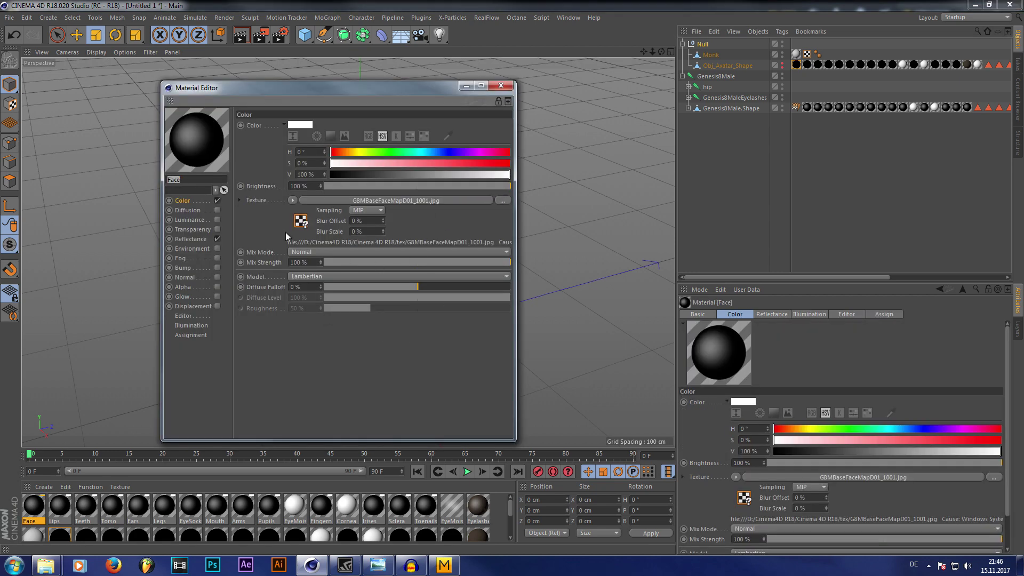
{"action": "left_click", "coordinate": [502, 201]}
{"action": "double_click", "coordinate": [331, 290]}
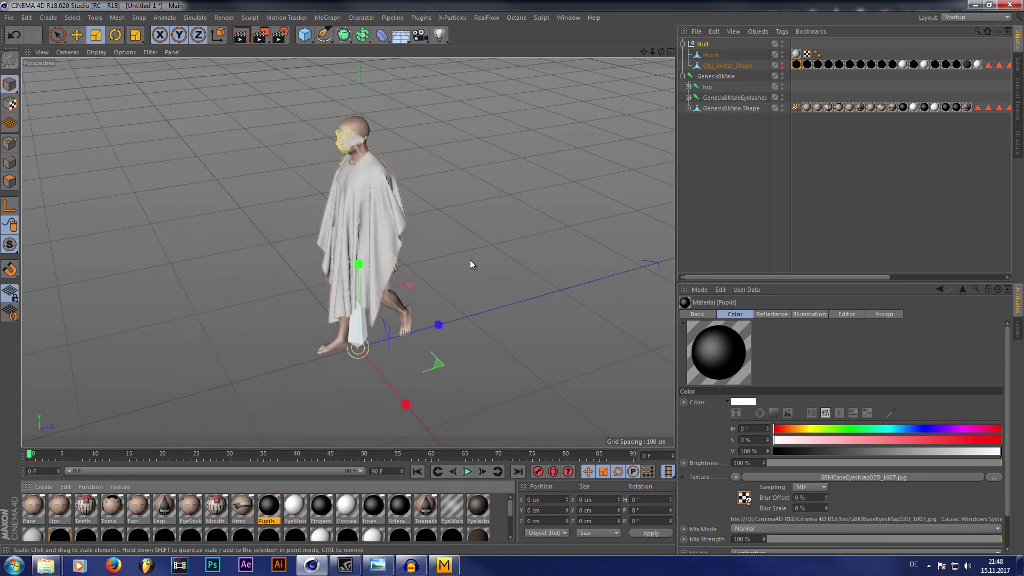
Examine the textured figure's legs and robe hem from several angles and compare the pose with the Monk DONE reference image
{"action": "scroll", "coordinate": [419, 253], "scroll_direction": "up", "scroll_amount": 5}
{"action": "mouse_move", "coordinate": [662, 52]}
{"action": "left_mouse_down"}
{"action": "mouse_move", "coordinate": [613, 24]}
{"action": "mouse_move", "coordinate": [614, 91]}
{"action": "mouse_move", "coordinate": [619, 53]}
{"action": "mouse_move", "coordinate": [659, 61]}
{"action": "left_mouse_up"}
{"action": "scroll", "coordinate": [508, 325], "scroll_direction": "down", "scroll_amount": 3}
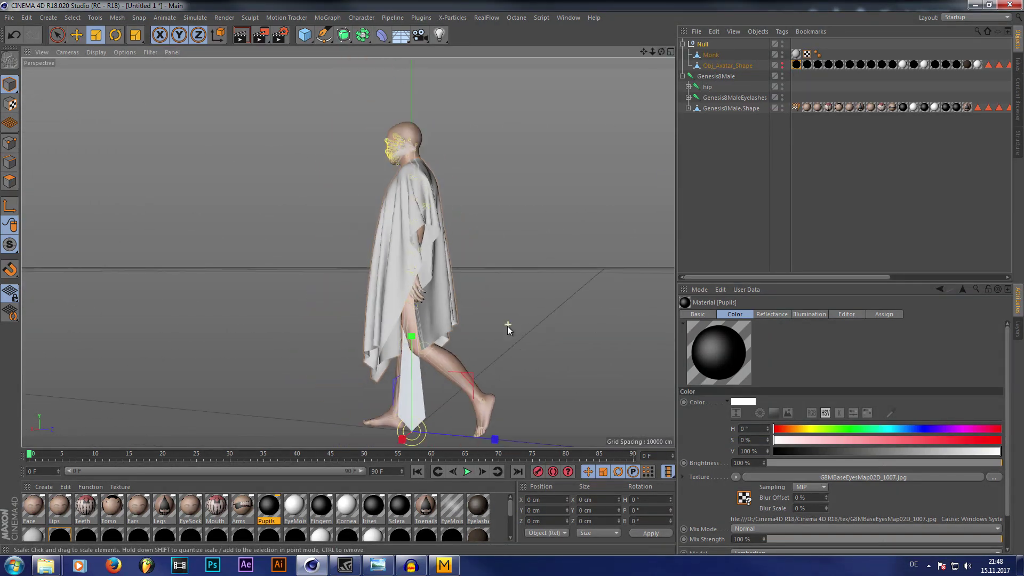
{"action": "scroll", "coordinate": [480, 374], "scroll_direction": "up", "scroll_amount": 4}
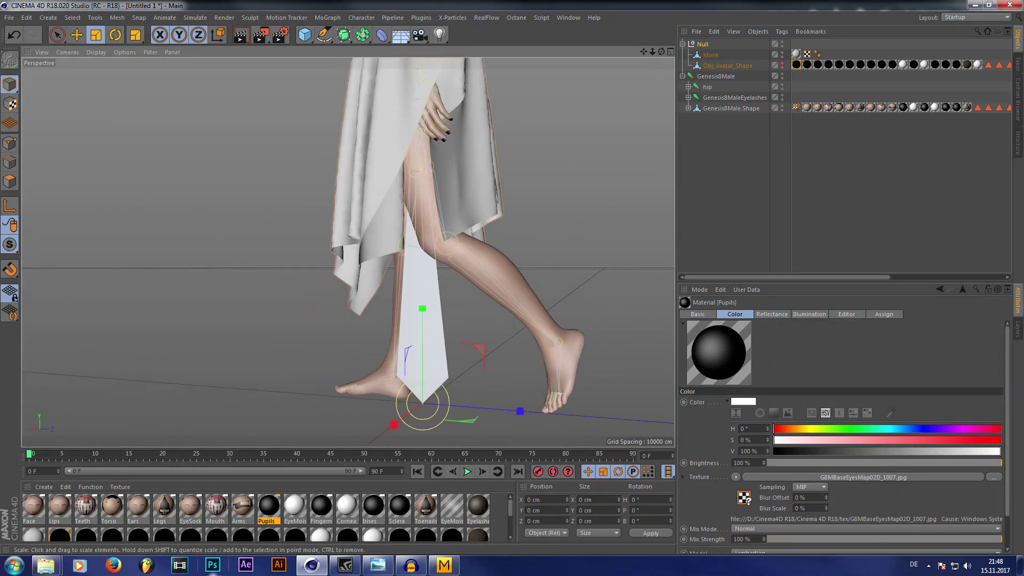
{"action": "left_click", "coordinate": [378, 566]}
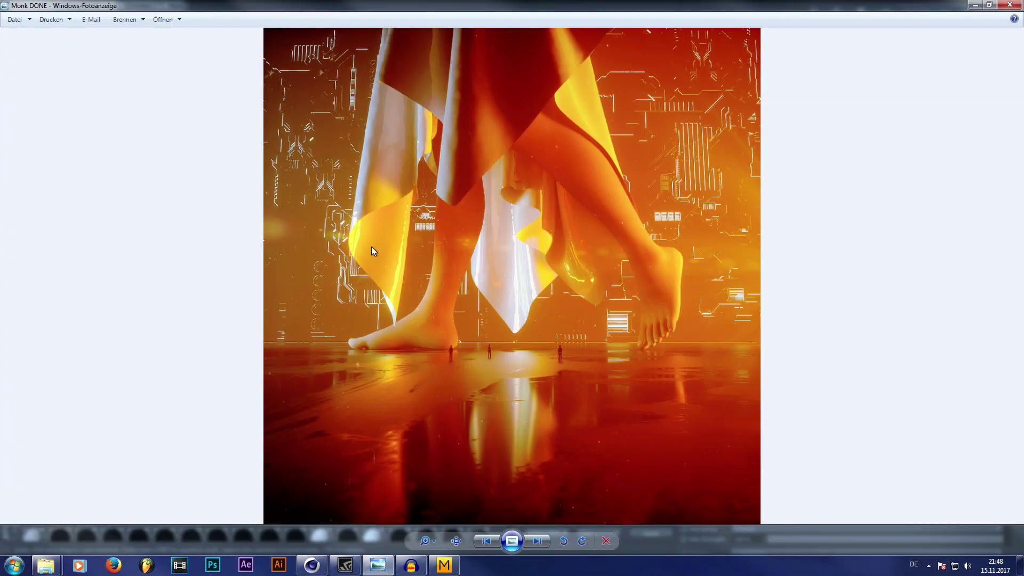
{"action": "left_click", "coordinate": [996, 8]}
{"action": "left_click_drag", "start_coordinate": [662, 51], "coordinate": [332, 300]}
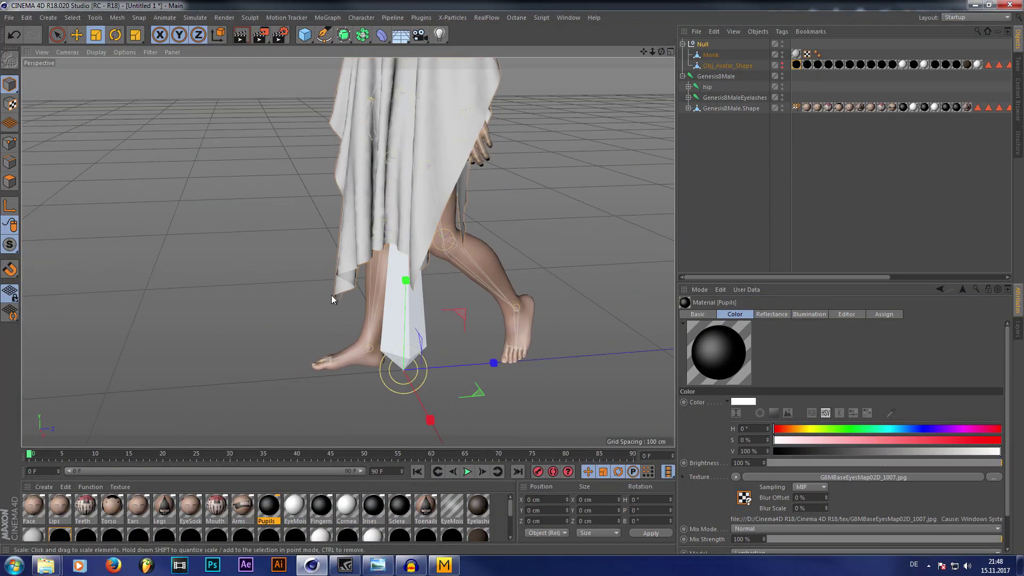
{"action": "left_click_drag", "start_coordinate": [560, 292], "coordinate": [426, 187], "text": "alt"}
Add a floor plane under the figure and scale it up to about 788 cm square
{"action": "left_click_drag", "start_coordinate": [305, 39], "coordinate": [407, 71]}
{"action": "scroll", "coordinate": [445, 217], "scroll_direction": "down", "scroll_amount": 5}
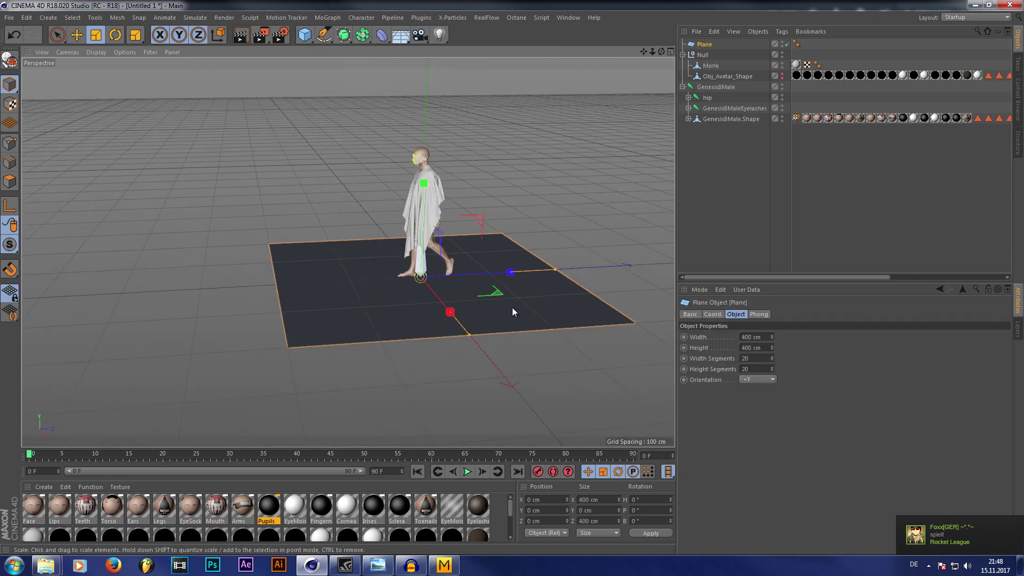
{"action": "scroll", "coordinate": [513, 312], "scroll_direction": "up", "scroll_amount": 3}
{"action": "left_click_drag", "start_coordinate": [453, 139], "coordinate": [645, 123]}
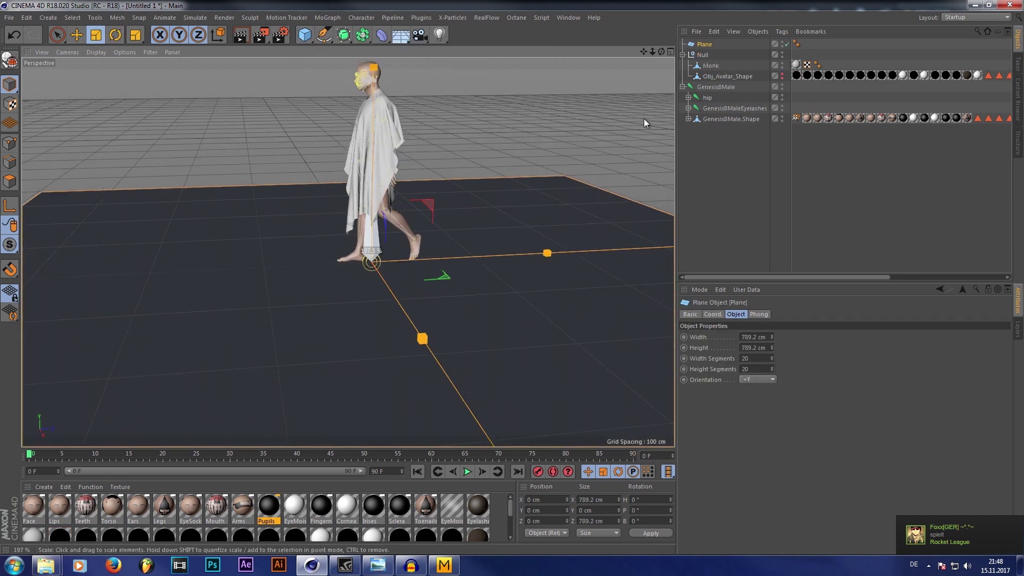
Move the floor plane along the X axis to about -211 cm
{"action": "left_click", "coordinate": [78, 36]}
{"action": "left_click_drag", "start_coordinate": [396, 291], "coordinate": [353, 233]}
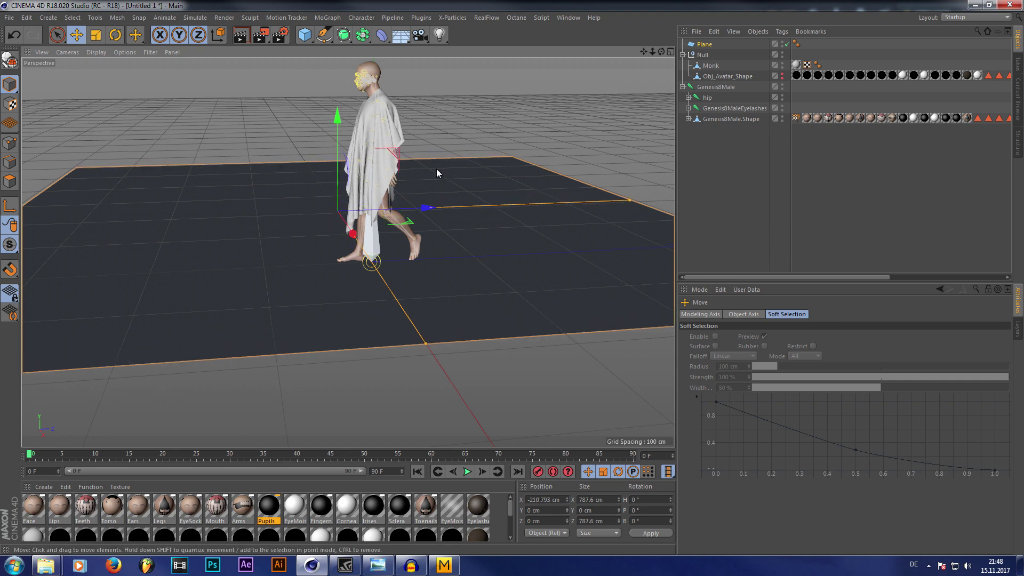
{"action": "scroll", "coordinate": [301, 288], "scroll_direction": "down", "scroll_amount": 3}
{"action": "scroll", "coordinate": [374, 288], "scroll_direction": "up", "scroll_amount": 5}
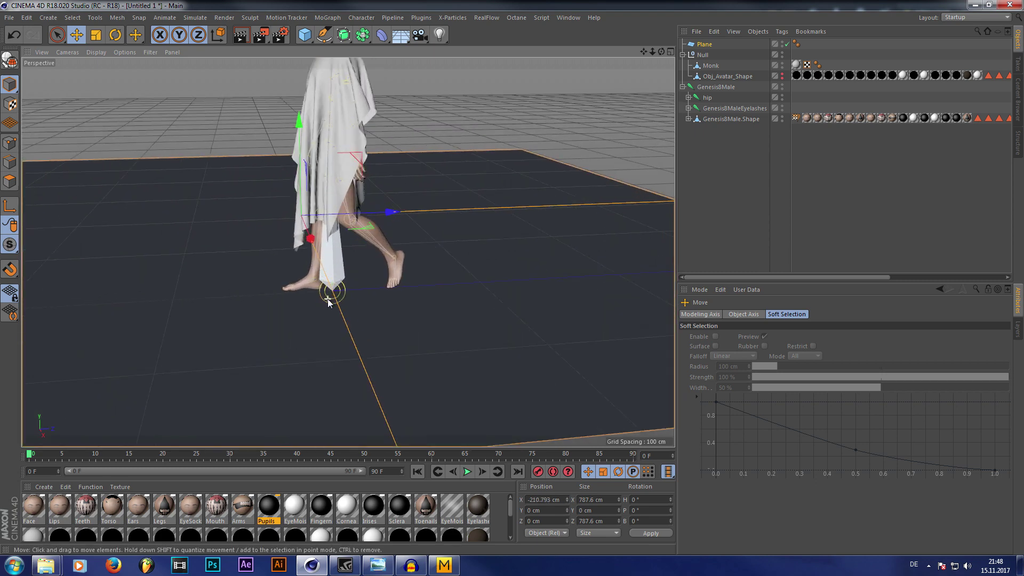
Create a new Octane material and open it for editing
{"action": "left_click", "coordinate": [43, 487]}
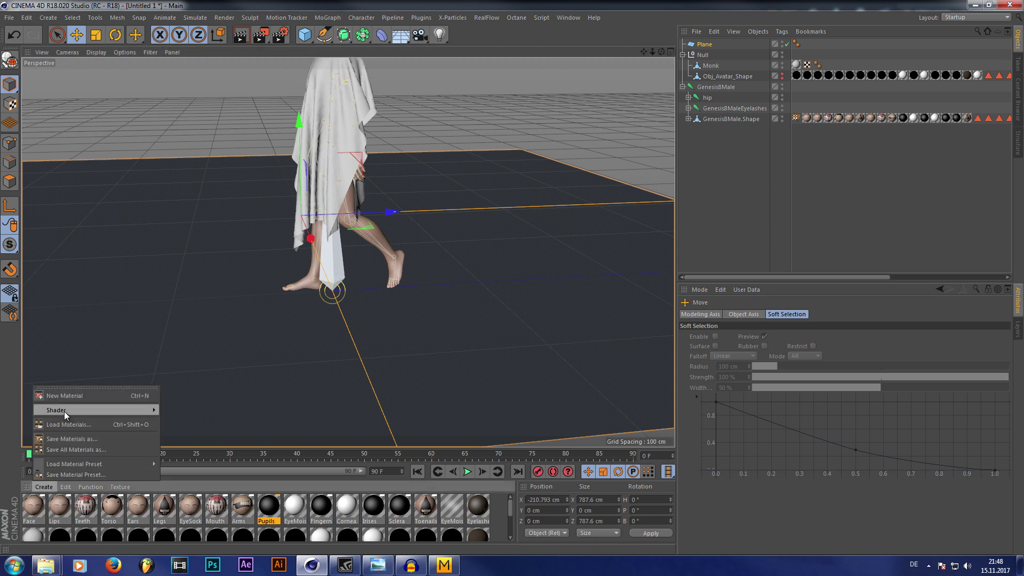
{"action": "mouse_move", "coordinate": [64, 412]}
{"action": "mouse_move", "coordinate": [188, 376]}
{"action": "left_click", "coordinate": [265, 365]}
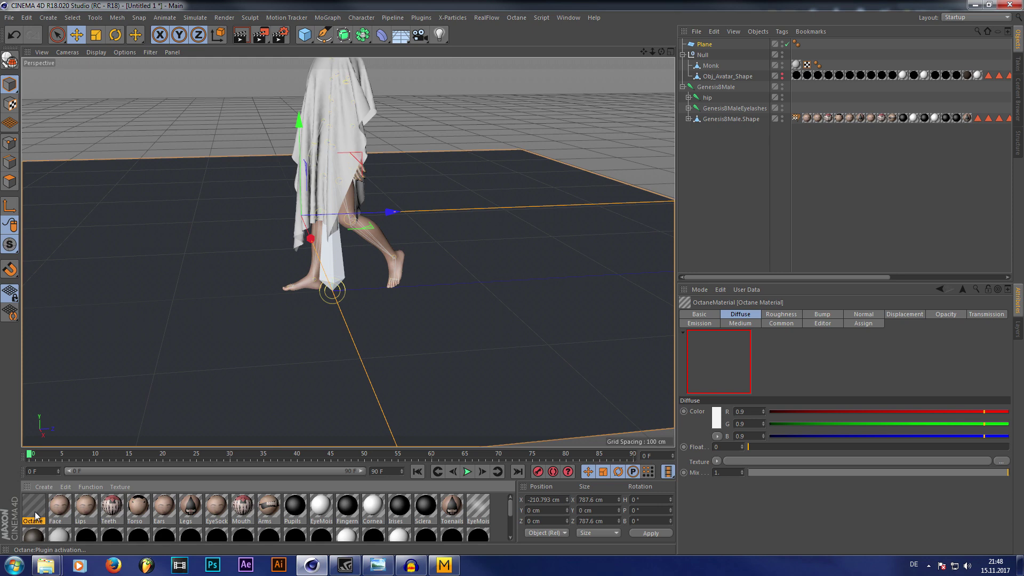
{"action": "double_click", "coordinate": [36, 516]}
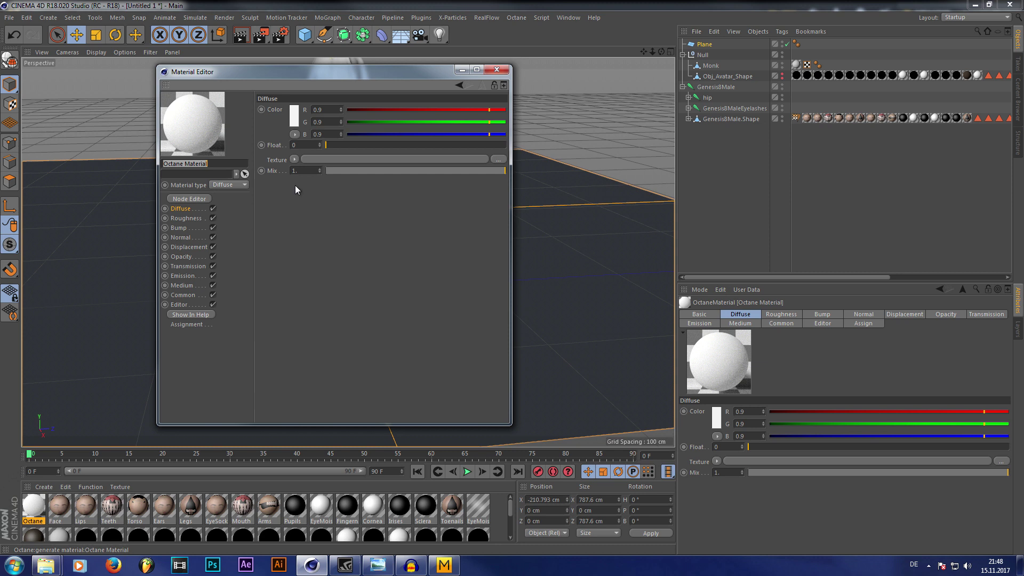
Set the new Octane material's diffuse color to black and its material type to Glossy
{"action": "left_click", "coordinate": [294, 159]}
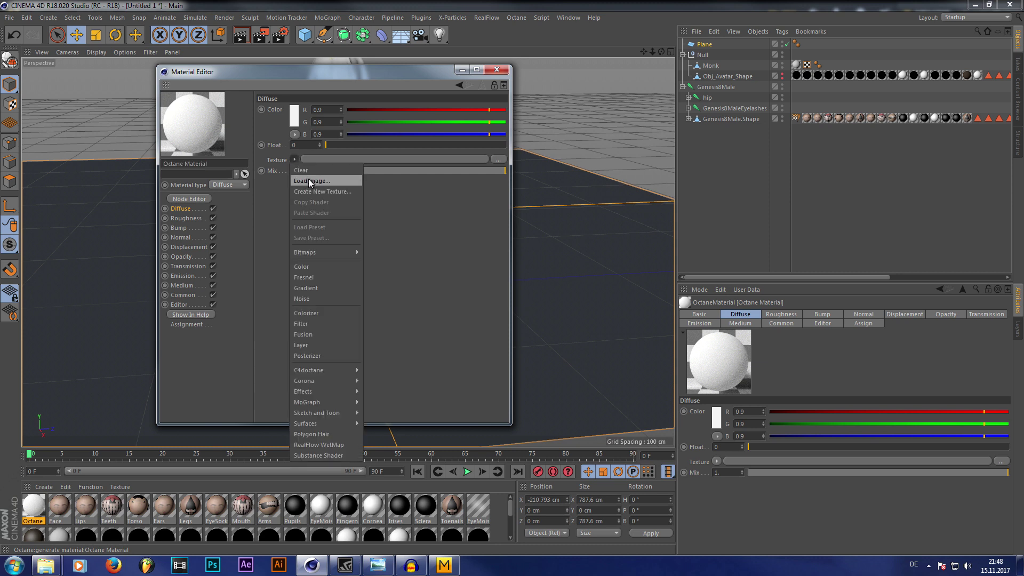
{"action": "left_click", "coordinate": [331, 149]}
{"action": "left_click", "coordinate": [296, 120]}
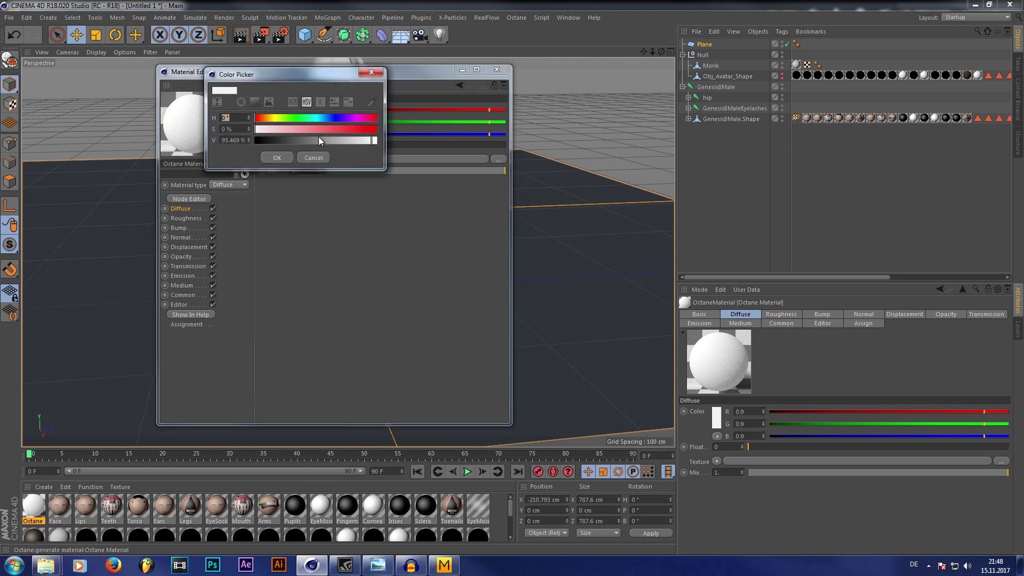
{"action": "left_click", "coordinate": [277, 157]}
{"action": "left_click", "coordinate": [229, 185]}
{"action": "left_click", "coordinate": [227, 201]}
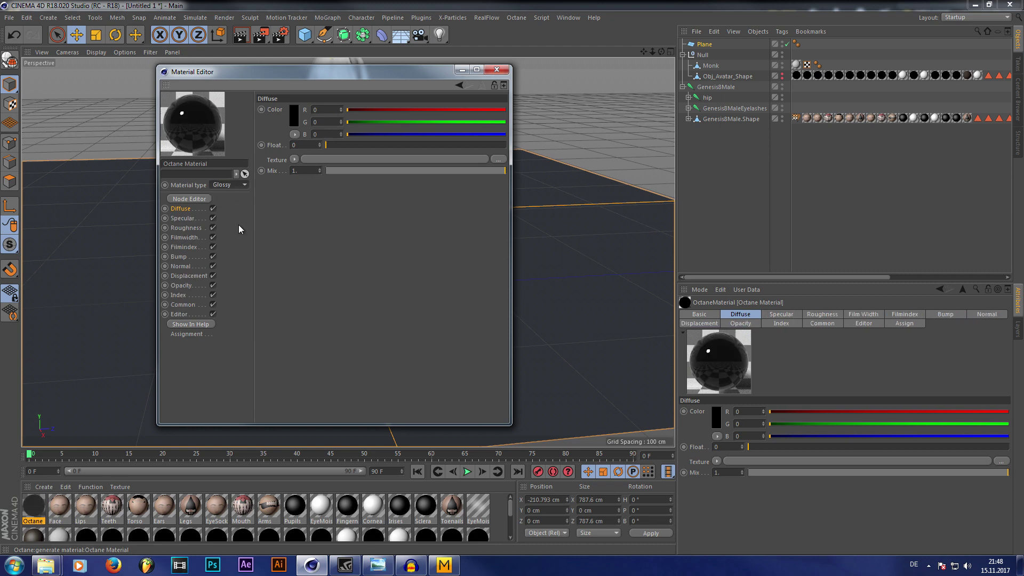
Start loading an image as the roughness texture and browse to Cinema 4d Downloads > textures on drive D
{"action": "left_click", "coordinate": [293, 160]}
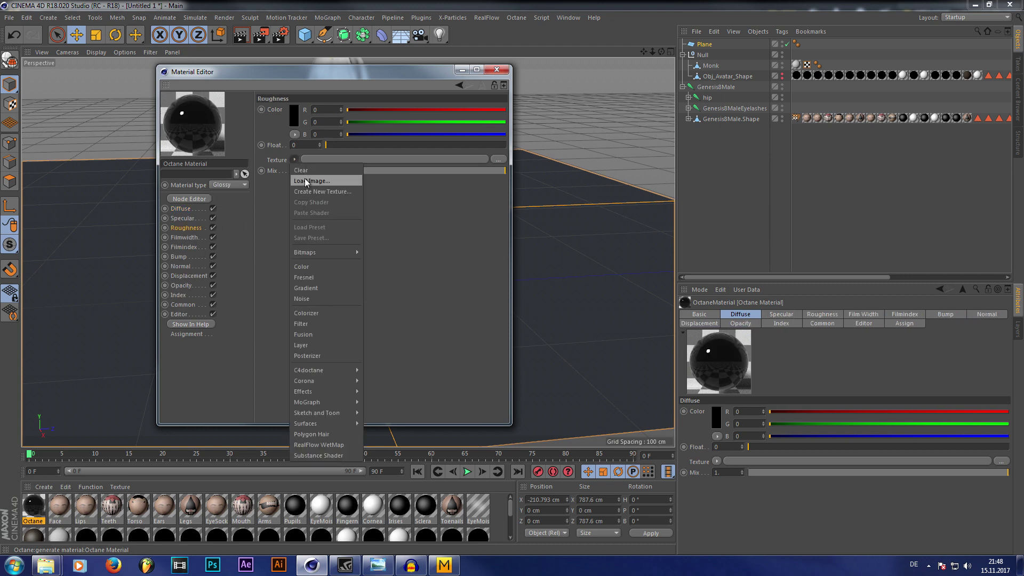
{"action": "left_click", "coordinate": [305, 179]}
{"action": "scroll", "coordinate": [213, 267], "scroll_direction": "down", "scroll_amount": 2}
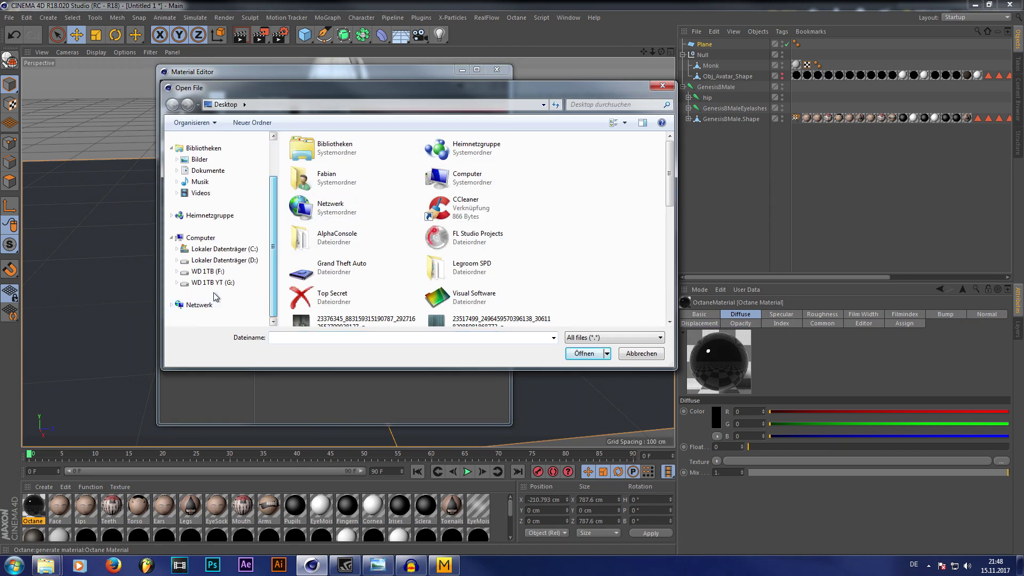
{"action": "left_click", "coordinate": [216, 261]}
{"action": "double_click", "coordinate": [328, 268]}
{"action": "scroll", "coordinate": [320, 267], "scroll_direction": "down", "scroll_amount": 5}
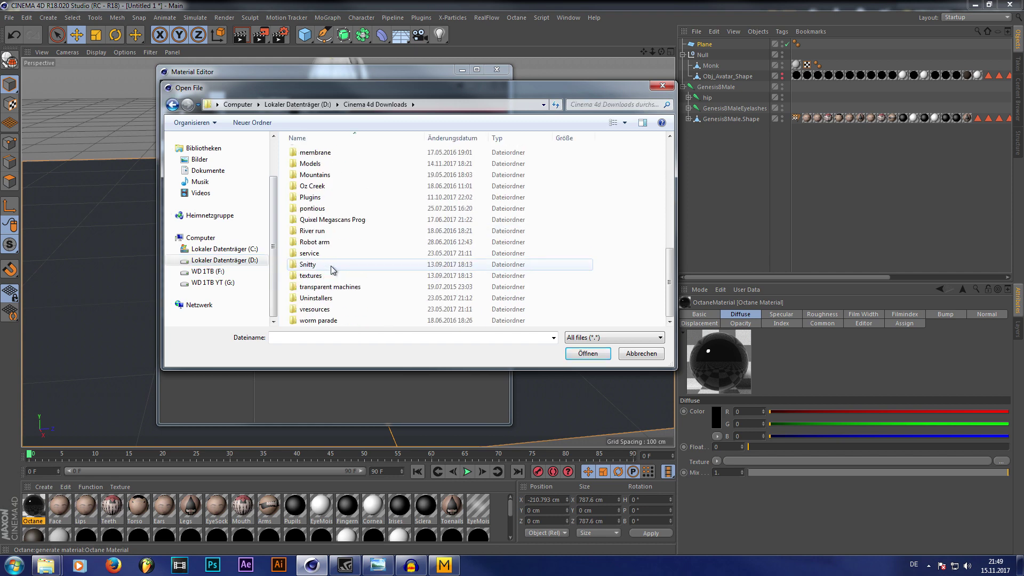
{"action": "double_click", "coordinate": [318, 275]}
Load planet_Telos_1157 from Poliigon > Free stuff > Puddles as the roughness texture and close the material editor
{"action": "scroll", "coordinate": [319, 272], "scroll_direction": "down", "scroll_amount": 4}
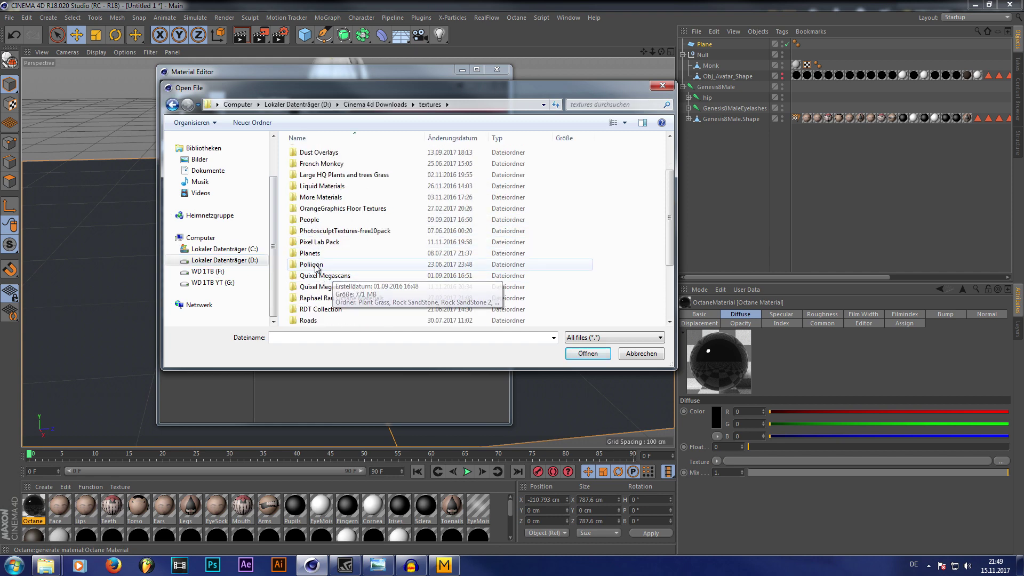
{"action": "double_click", "coordinate": [317, 267]}
{"action": "double_click", "coordinate": [304, 153]}
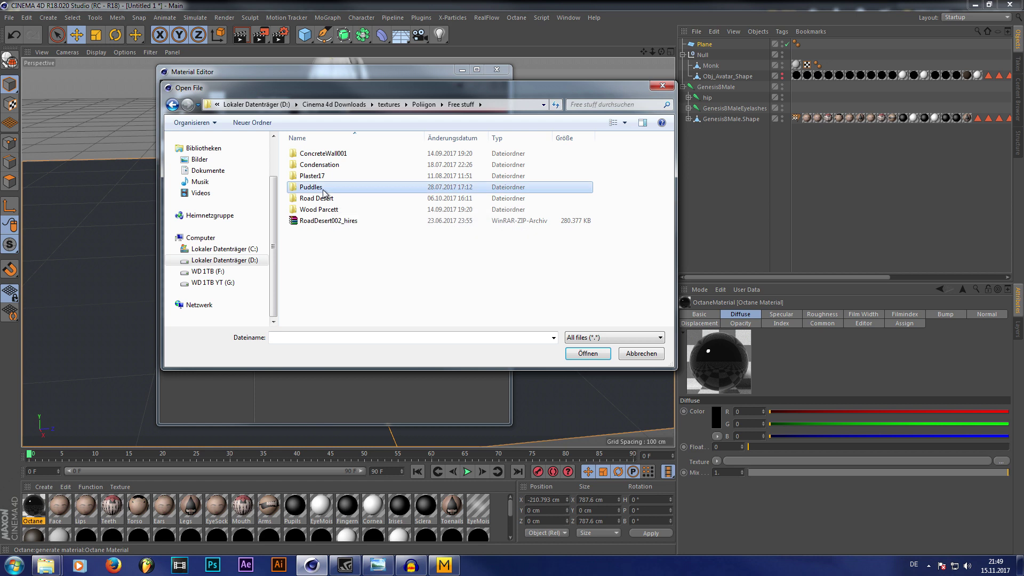
{"action": "double_click", "coordinate": [311, 190]}
{"action": "left_click", "coordinate": [314, 160]}
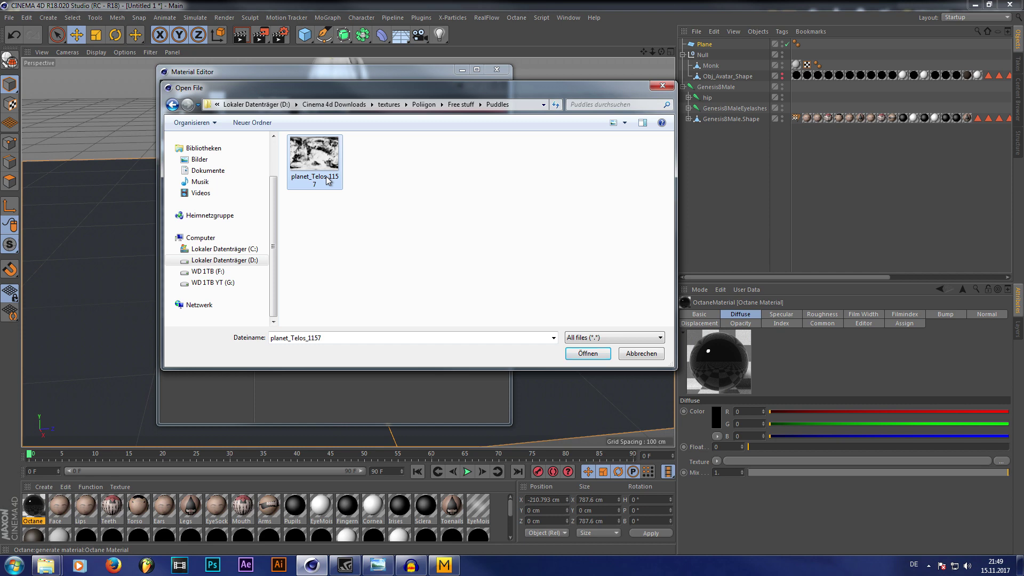
{"action": "left_click", "coordinate": [588, 354]}
{"action": "left_click", "coordinate": [575, 321]}
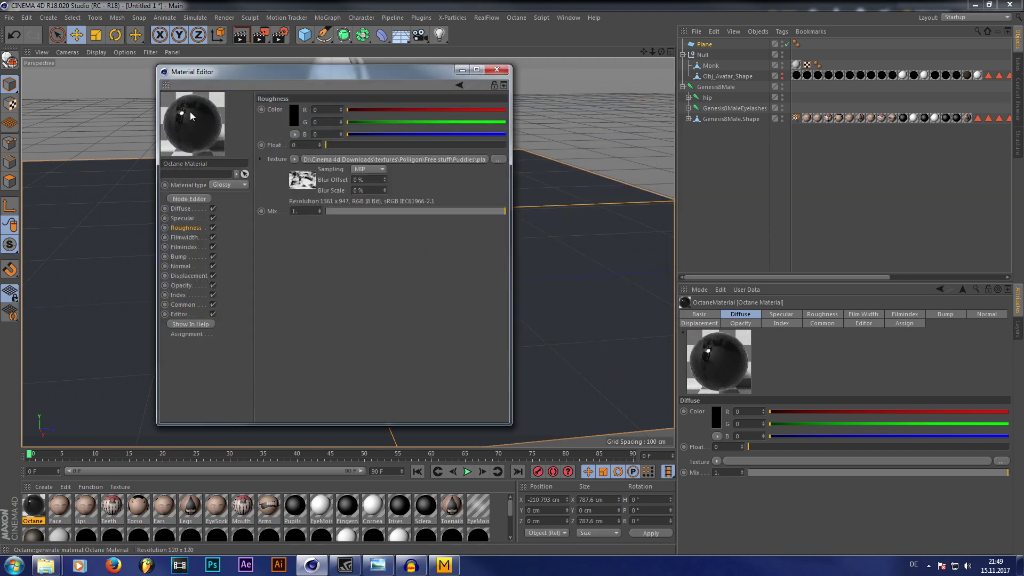
{"action": "left_click", "coordinate": [498, 70]}
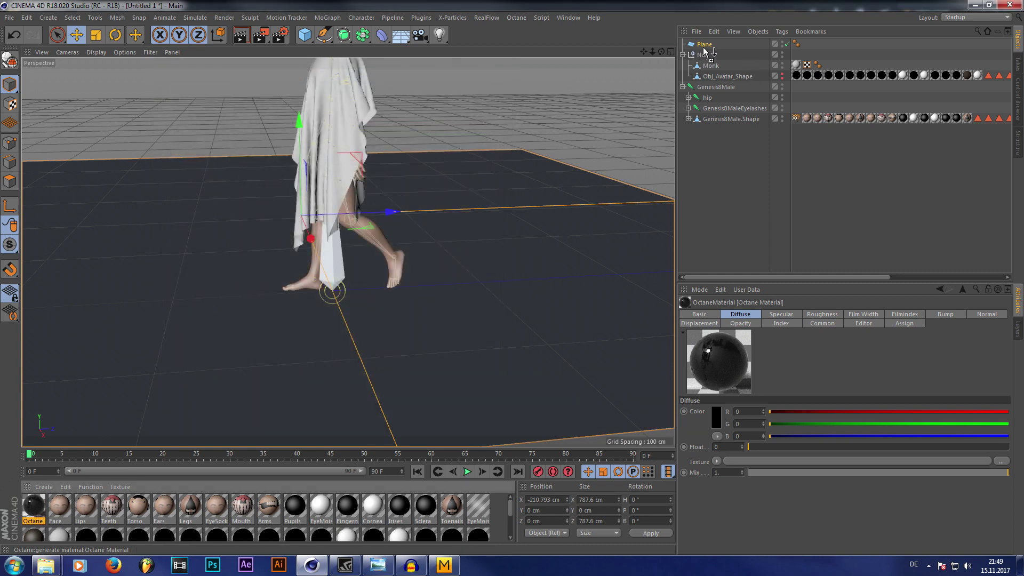
Apply the black glossy Octane material to the floor plane with Cubic projection
{"action": "left_click_drag", "start_coordinate": [705, 49], "coordinate": [705, 46]}
{"action": "left_click", "coordinate": [781, 358]}
{"action": "left_click", "coordinate": [766, 392]}
{"action": "left_click", "coordinate": [516, 18]}
{"action": "key", "text": "Escape"}
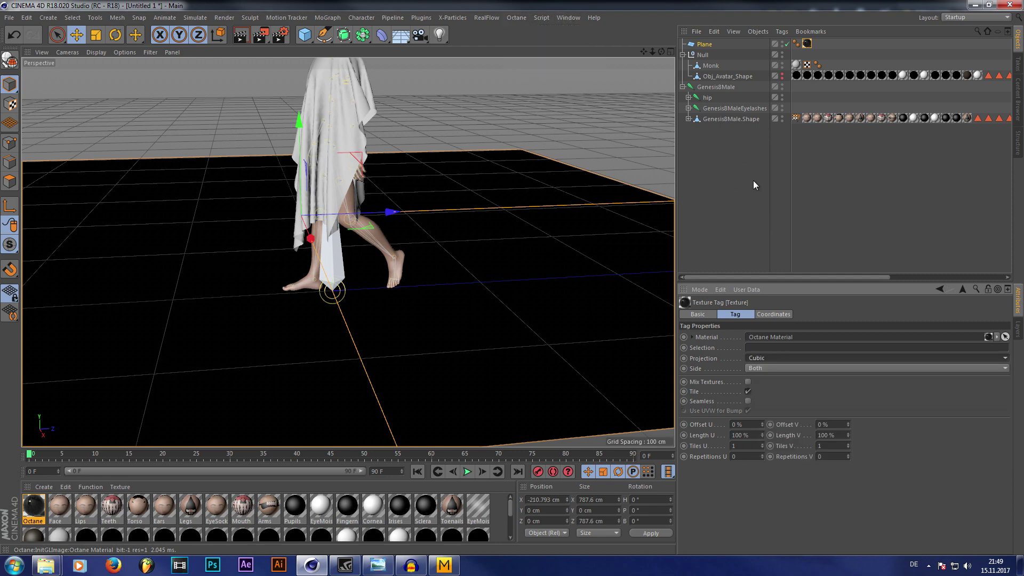
Select the figure's materials from Face through Toenails and convert them to Octane materials
{"action": "scroll", "coordinate": [350, 290], "scroll_direction": "down", "scroll_amount": 5}
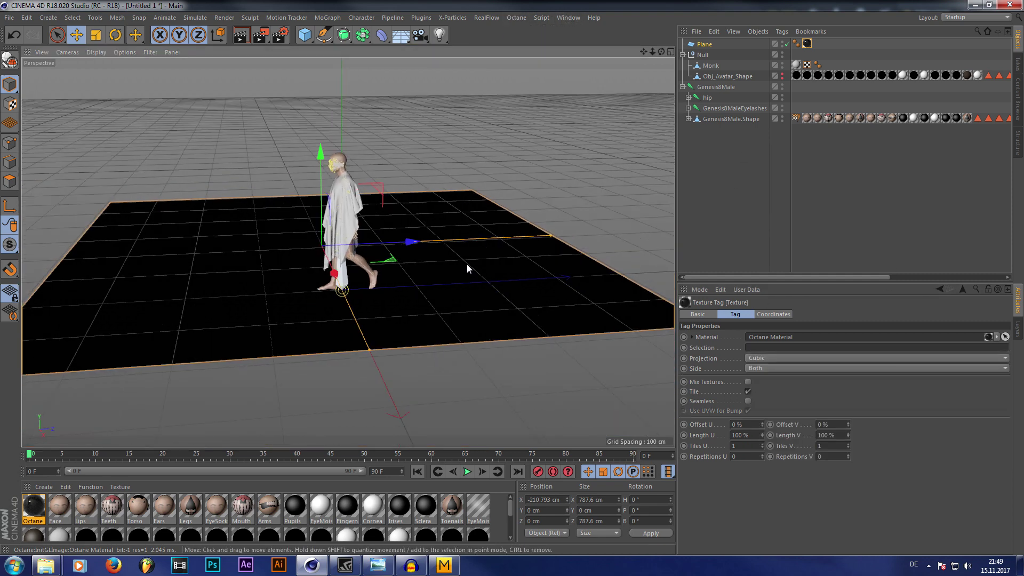
{"action": "scroll", "coordinate": [399, 297], "scroll_direction": "up", "scroll_amount": 6}
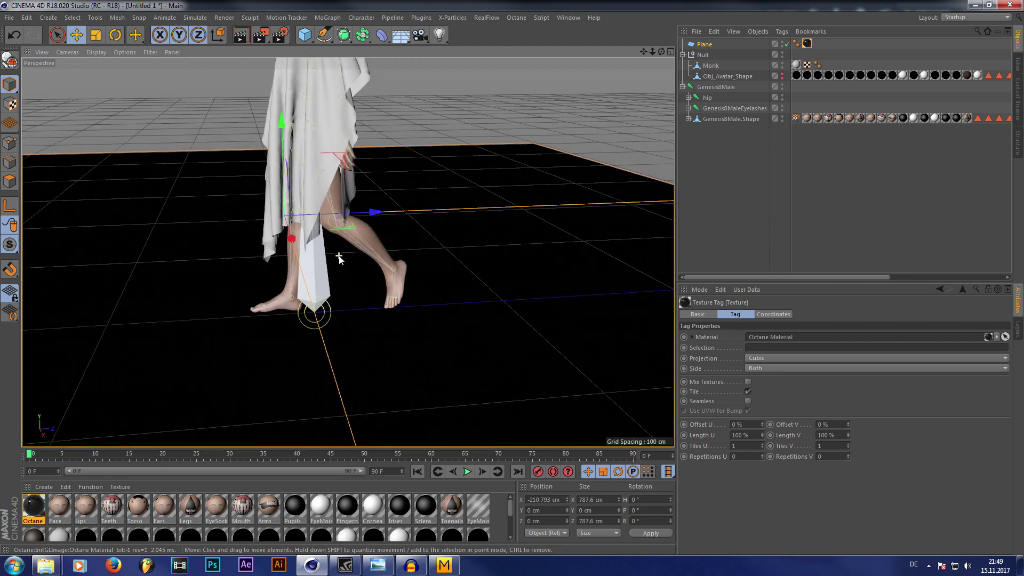
{"action": "left_click", "coordinate": [59, 506]}
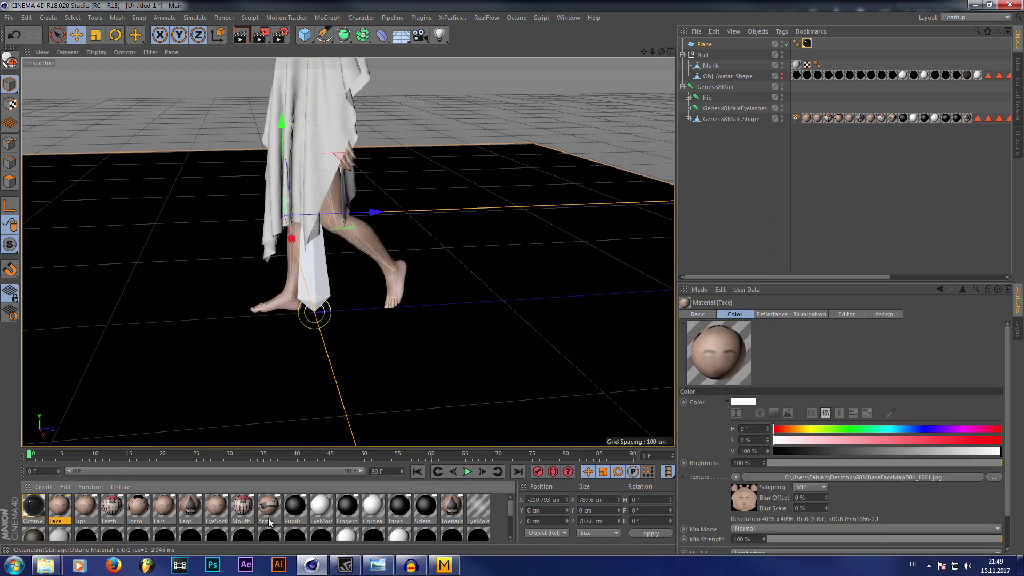
{"action": "left_click", "coordinate": [452, 509], "text": "shift"}
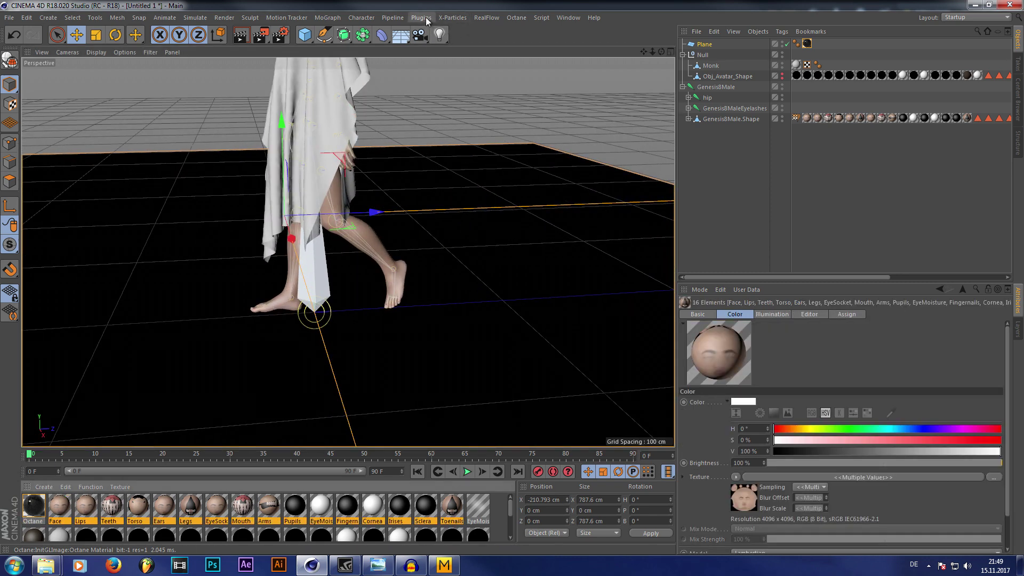
{"action": "left_click", "coordinate": [516, 17]}
{"action": "mouse_move", "coordinate": [420, 19]}
{"action": "mouse_move", "coordinate": [442, 48]}
{"action": "left_click", "coordinate": [640, 48]}
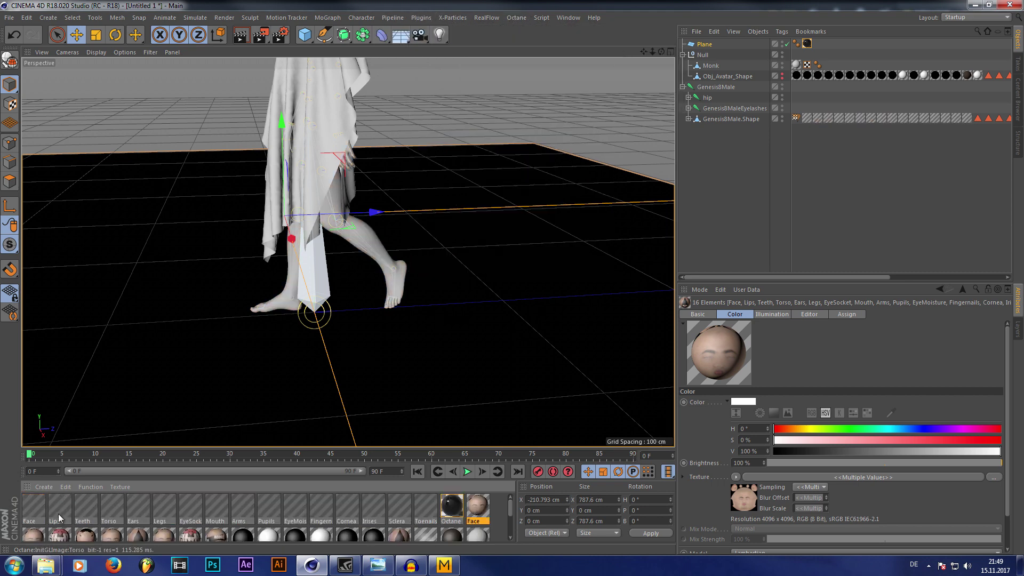
Set the material type of all converted materials from Face through Toenails to Diffuse
{"action": "left_click", "coordinate": [30, 512]}
{"action": "left_click", "coordinate": [438, 519], "text": "shift"}
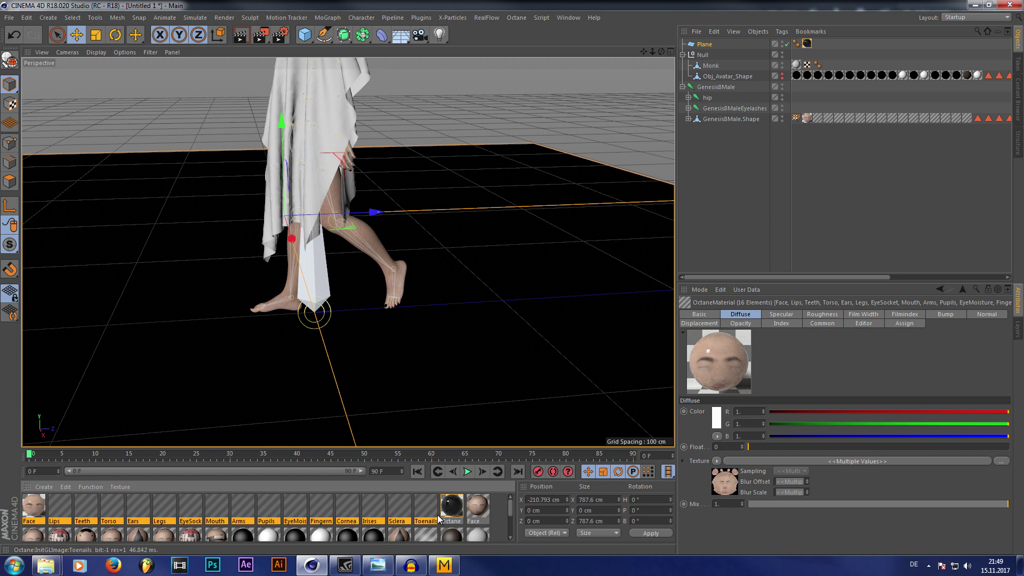
{"action": "left_click", "coordinate": [703, 314]}
{"action": "left_click", "coordinate": [741, 432]}
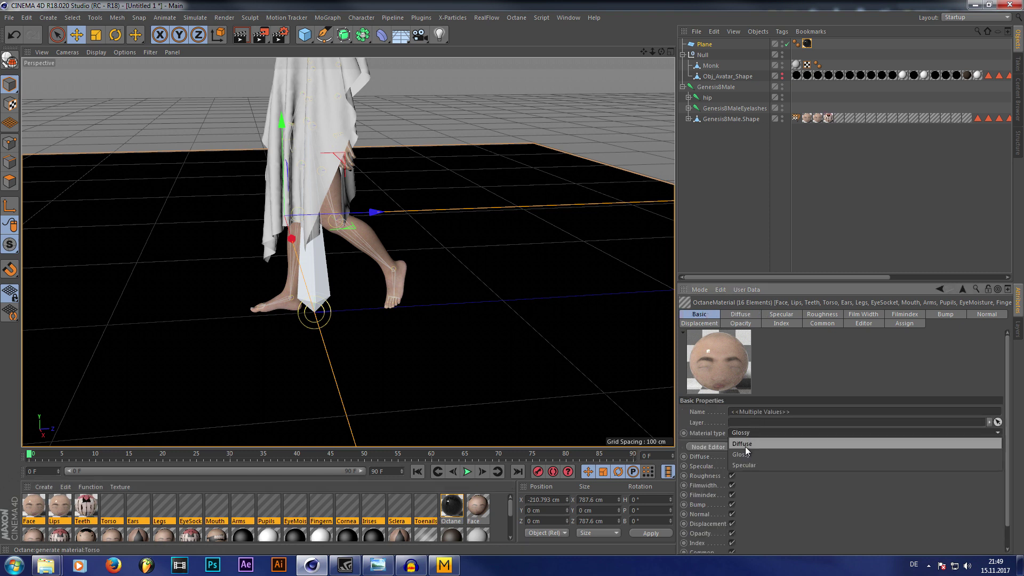
{"action": "left_click", "coordinate": [745, 445]}
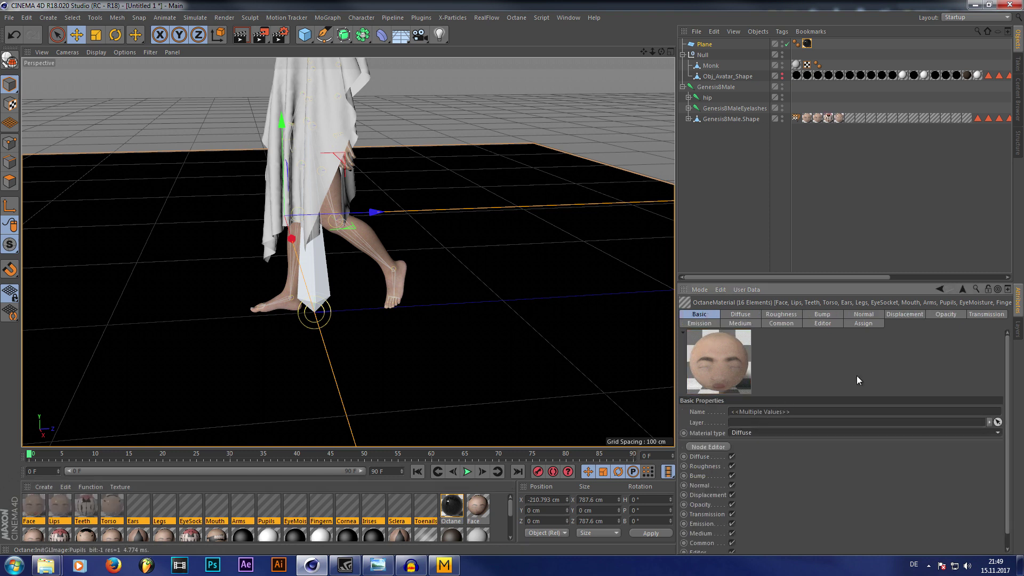
Start merging a model file from drive D: and check the Monk DONE reference image before closing it
{"action": "left_click", "coordinate": [735, 203]}
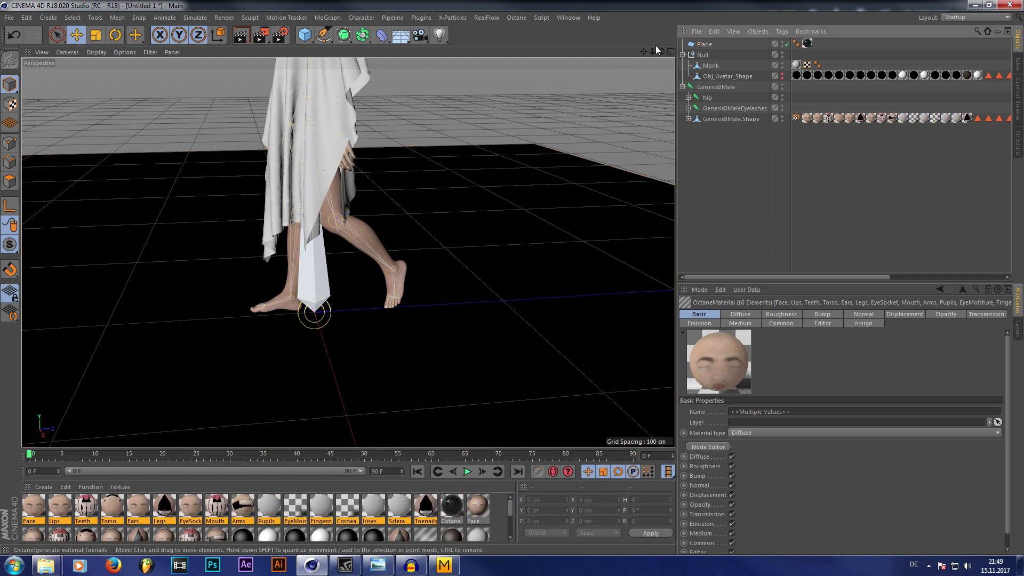
{"action": "left_click", "coordinate": [699, 32]}
{"action": "left_click", "coordinate": [706, 51]}
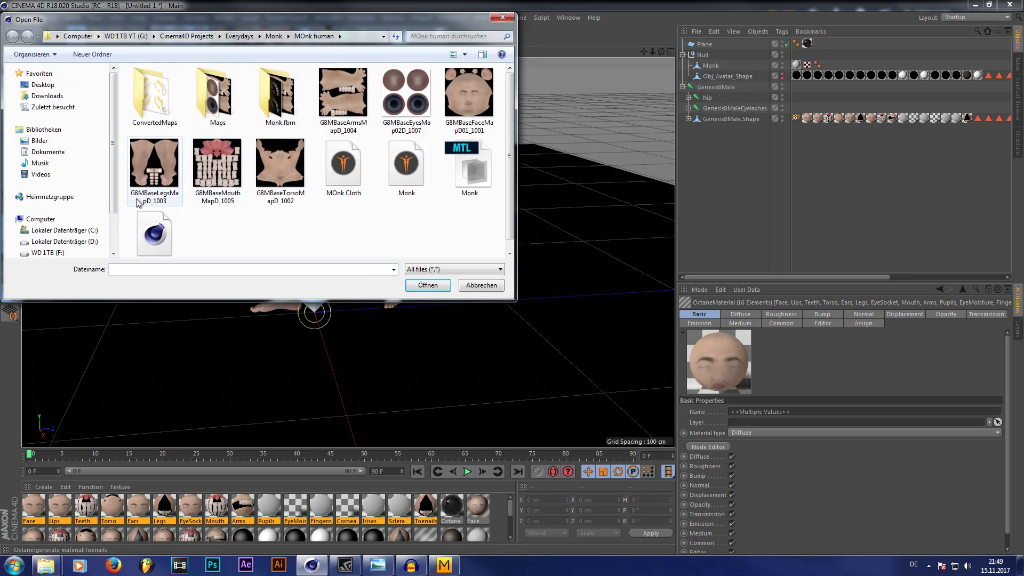
{"action": "scroll", "coordinate": [76, 201], "scroll_direction": "down", "scroll_amount": 1}
{"action": "left_click", "coordinate": [76, 203]}
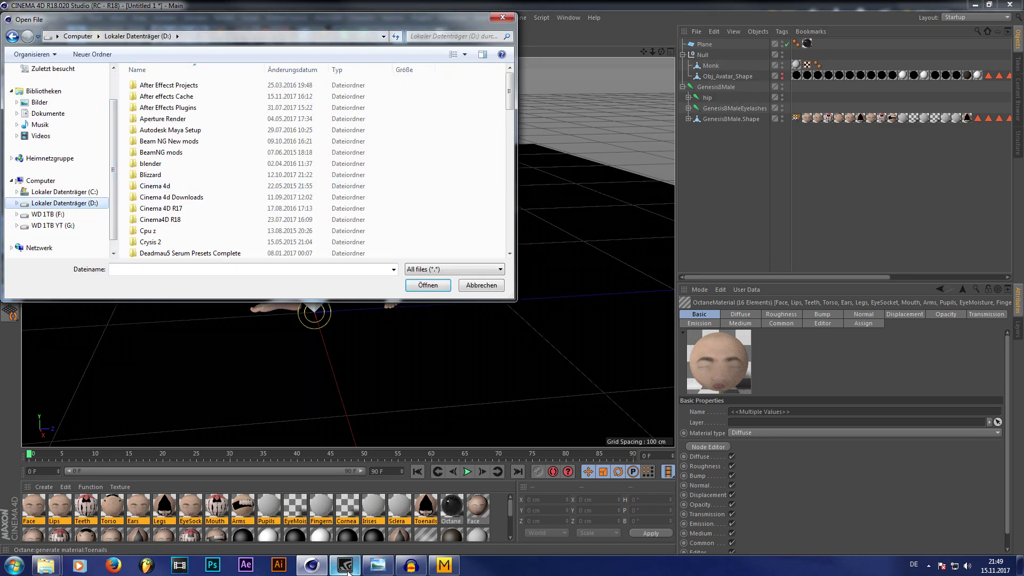
{"action": "left_click", "coordinate": [378, 565]}
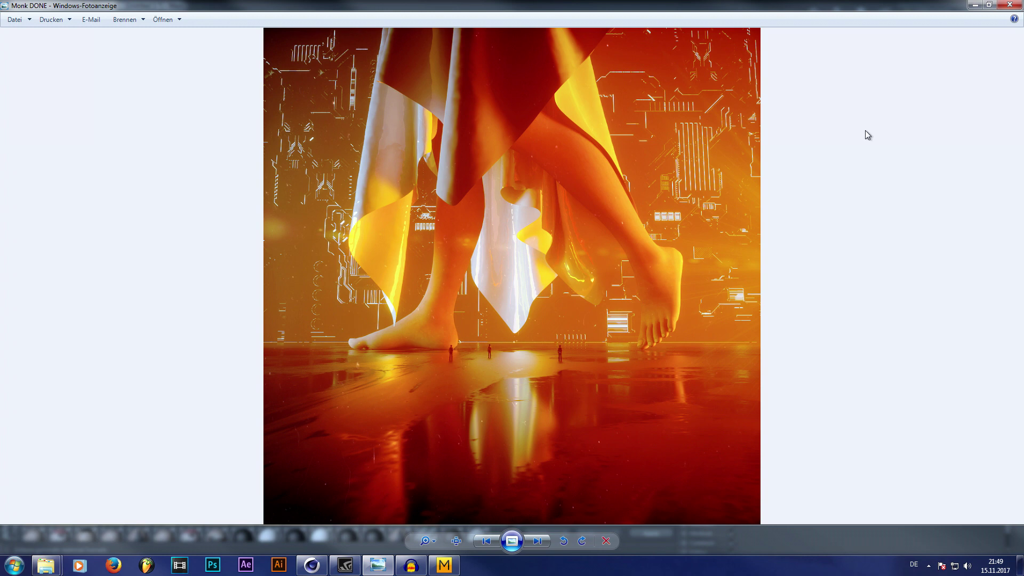
{"action": "left_click", "coordinate": [1009, 5]}
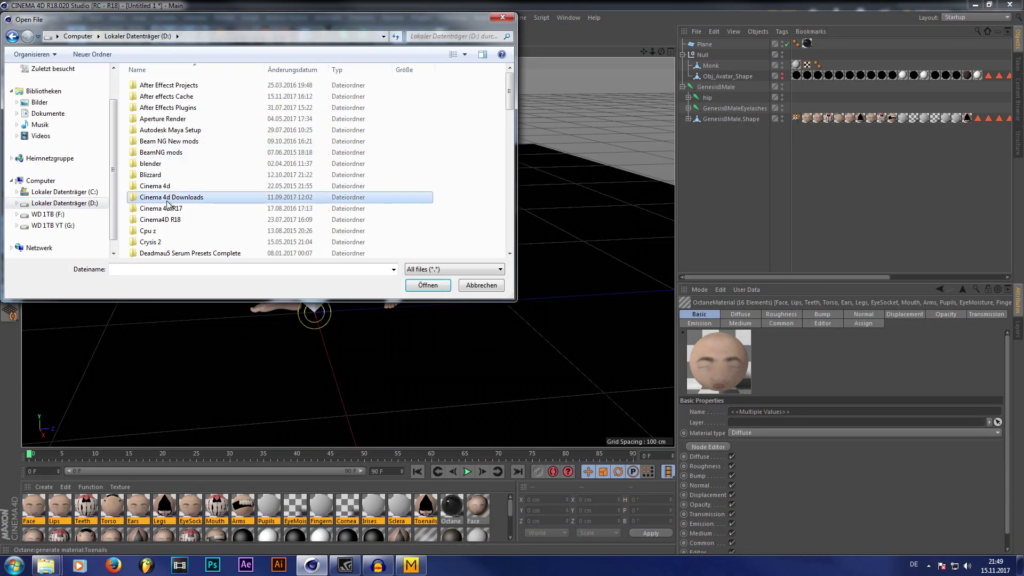
Merge marlton_Rigged from Cinema 4d Downloads > Models > Humans > Marlton > Marlton into the scene
{"action": "scroll", "coordinate": [167, 204], "scroll_direction": "down", "scroll_amount": 8}
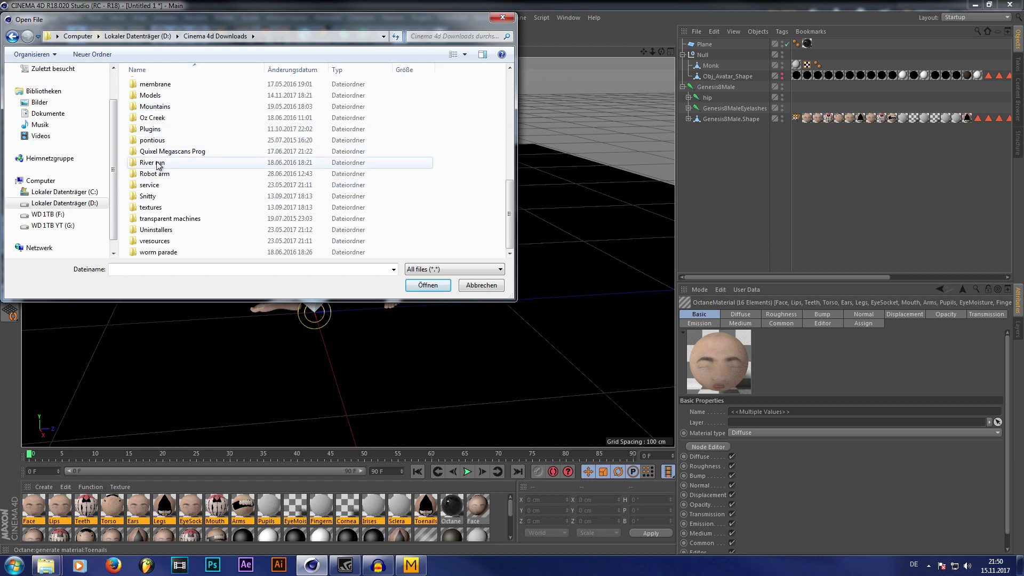
{"action": "double_click", "coordinate": [150, 95]}
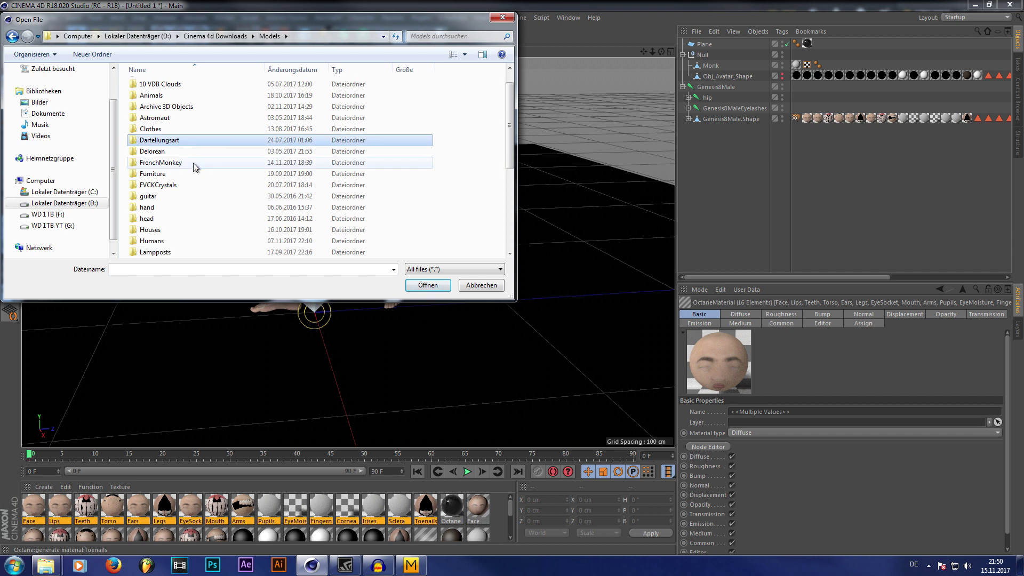
{"action": "scroll", "coordinate": [188, 167], "scroll_direction": "down", "scroll_amount": 2}
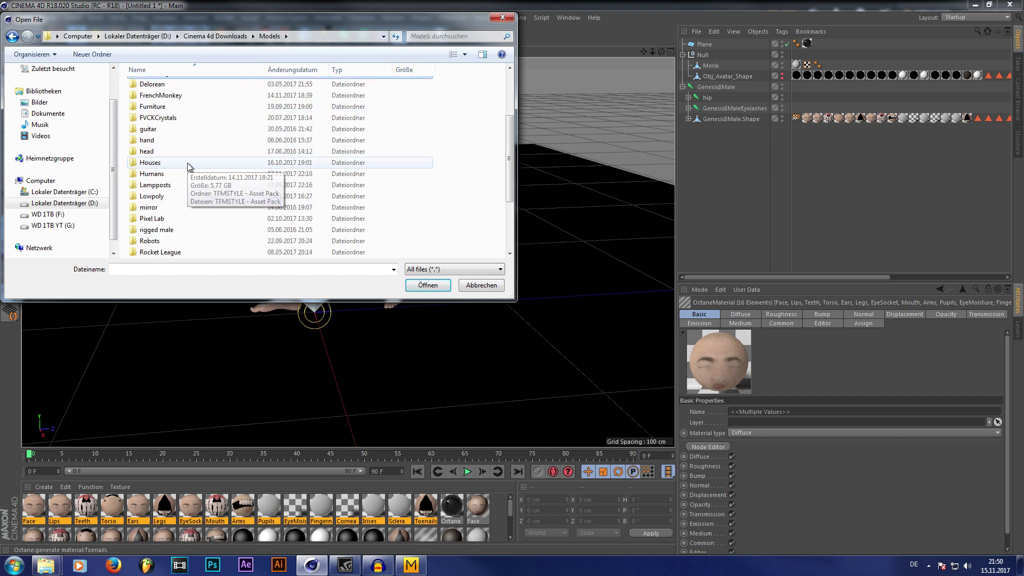
{"action": "double_click", "coordinate": [163, 174]}
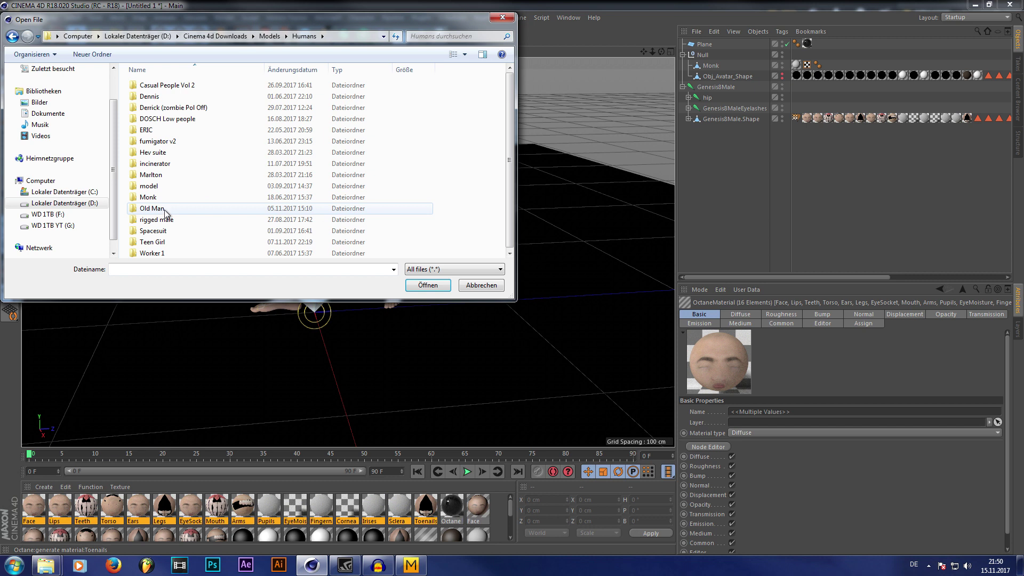
{"action": "double_click", "coordinate": [155, 178]}
{"action": "double_click", "coordinate": [168, 85]}
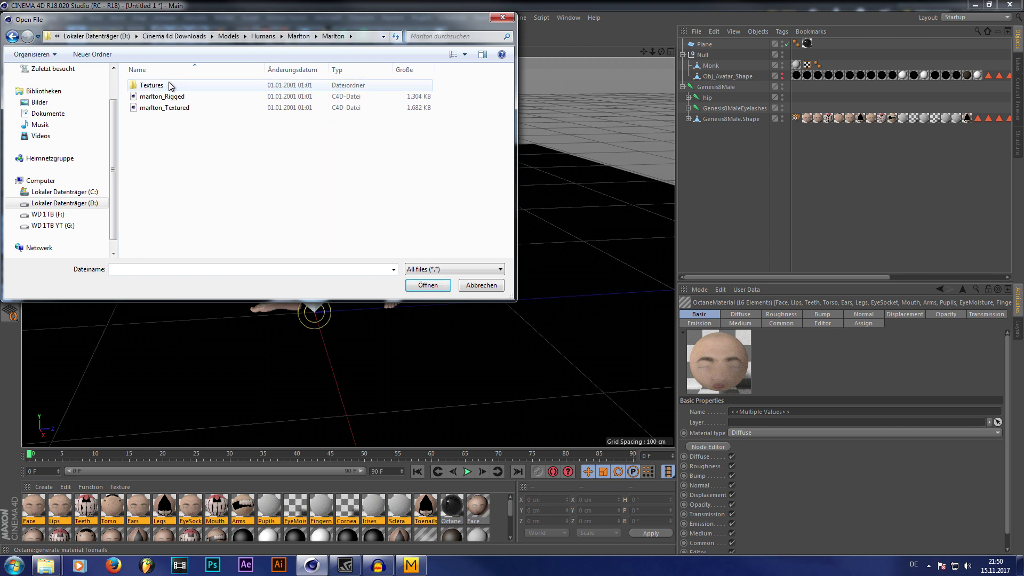
{"action": "left_click", "coordinate": [170, 97]}
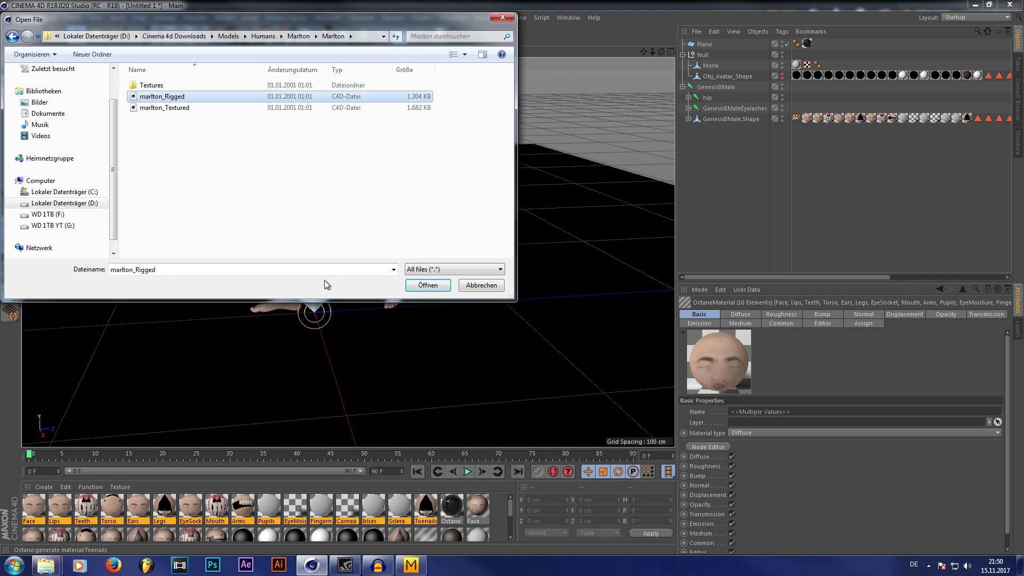
{"action": "left_click", "coordinate": [419, 287]}
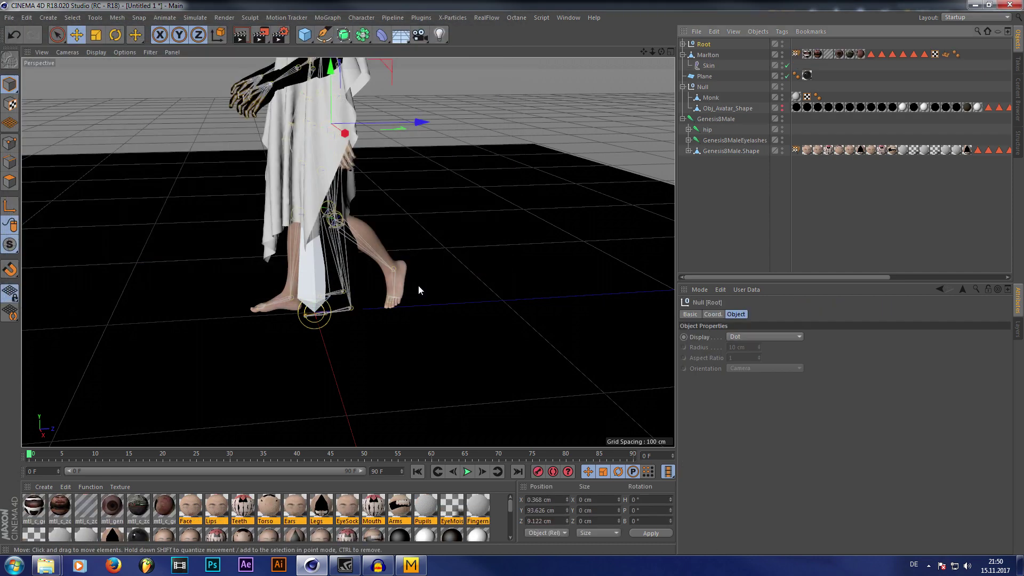
Hide the black floor plane in the viewport
{"action": "left_click_drag", "start_coordinate": [395, 187], "coordinate": [476, 232], "text": "alt"}
{"action": "mouse_move", "coordinate": [476, 232]}
{"action": "right_mouse_down", "text": "alt"}
{"action": "mouse_move", "coordinate": [446, 239]}
{"action": "mouse_move", "coordinate": [463, 236]}
{"action": "right_mouse_up", "text": "alt"}
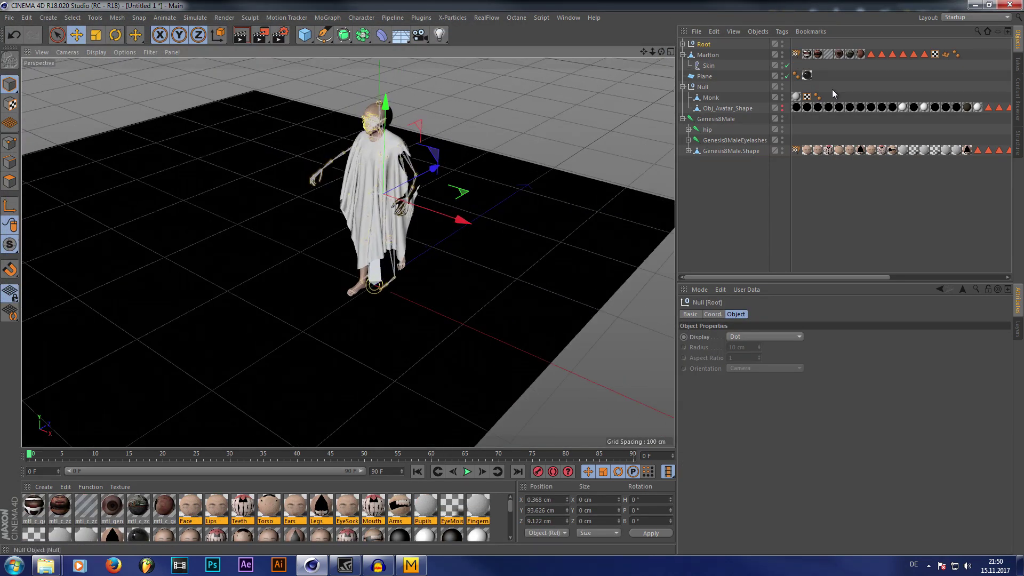
{"action": "left_click", "coordinate": [782, 75]}
Rotate the merged figure's Root to a heading of about -93° and move it beside the monk to about X 74 cm
{"action": "left_click", "coordinate": [115, 35]}
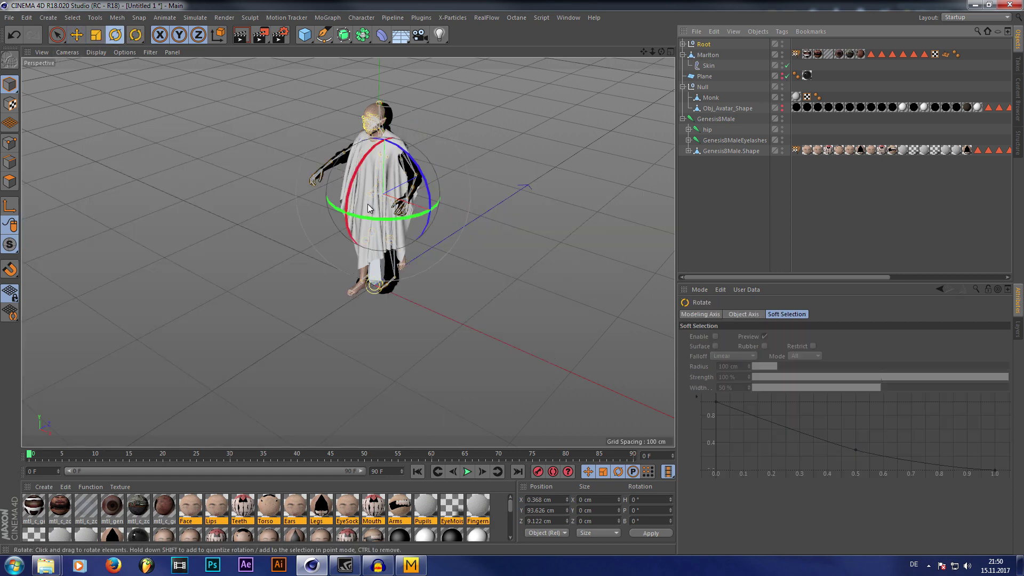
{"action": "left_click_drag", "start_coordinate": [392, 218], "coordinate": [230, 214]}
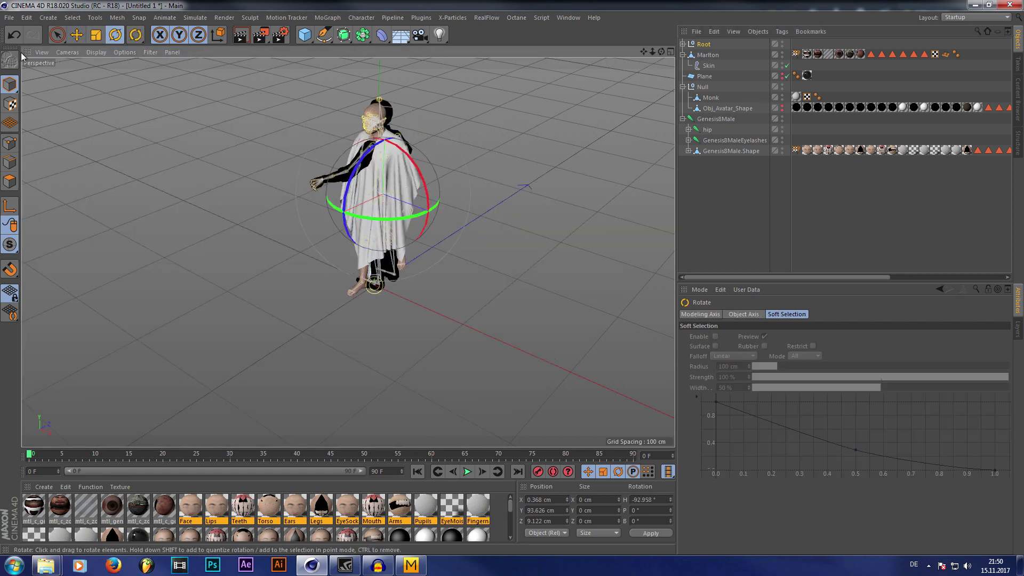
{"action": "left_click", "coordinate": [76, 35]}
{"action": "left_click_drag", "start_coordinate": [454, 229], "coordinate": [528, 263]}
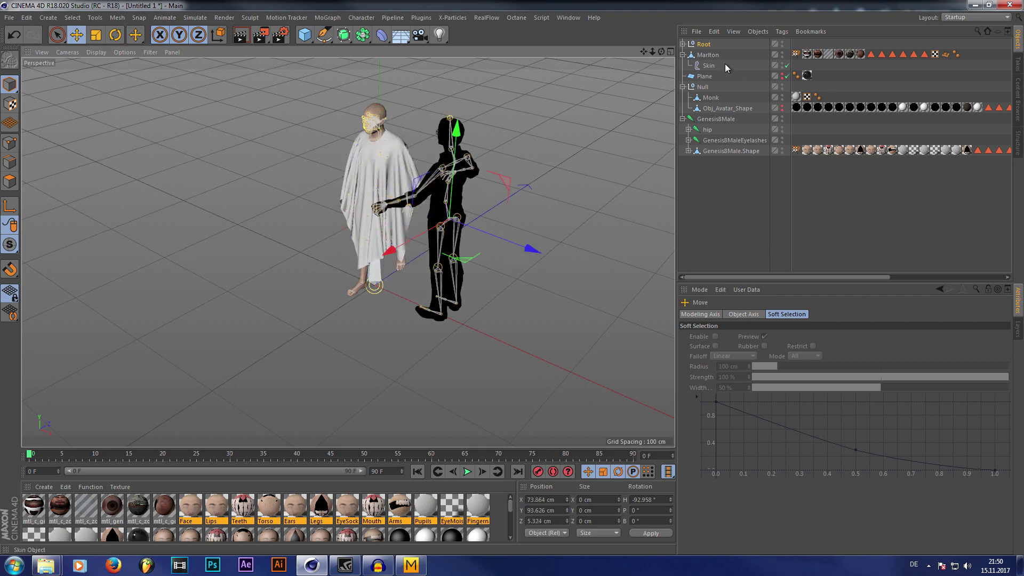
Add a null and group the Root and Marlton objects under it
{"action": "left_click", "coordinate": [693, 47]}
{"action": "left_click_drag", "start_coordinate": [309, 41], "coordinate": [337, 52]}
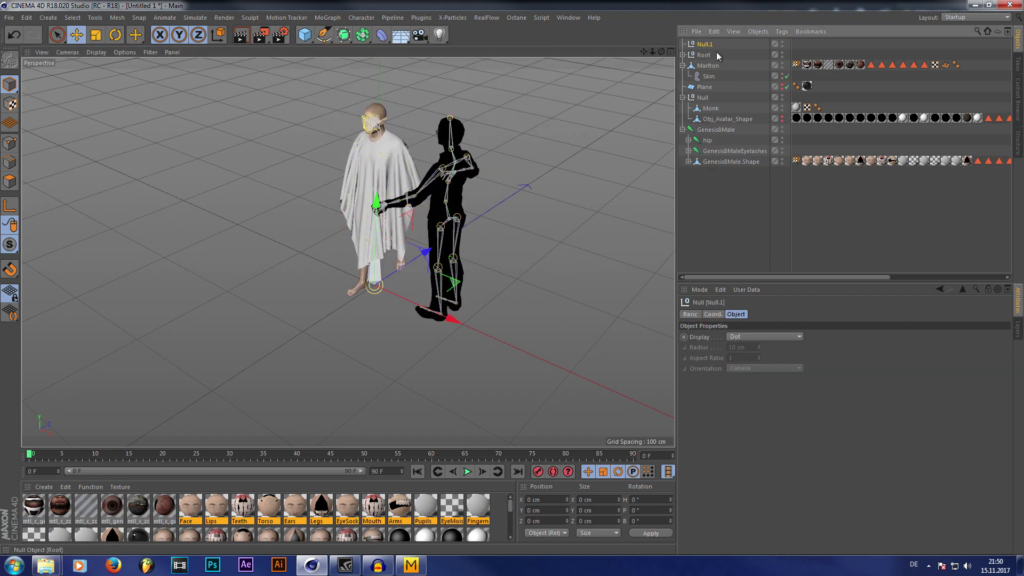
{"action": "left_click", "coordinate": [704, 64], "text": "ctrl"}
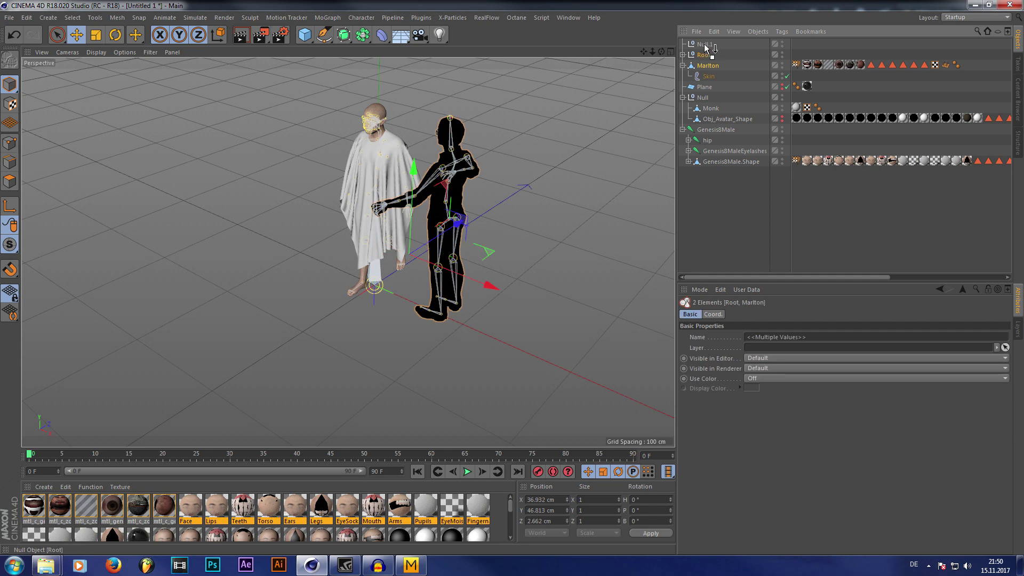
{"action": "left_click_drag", "start_coordinate": [684, 46], "coordinate": [705, 48]}
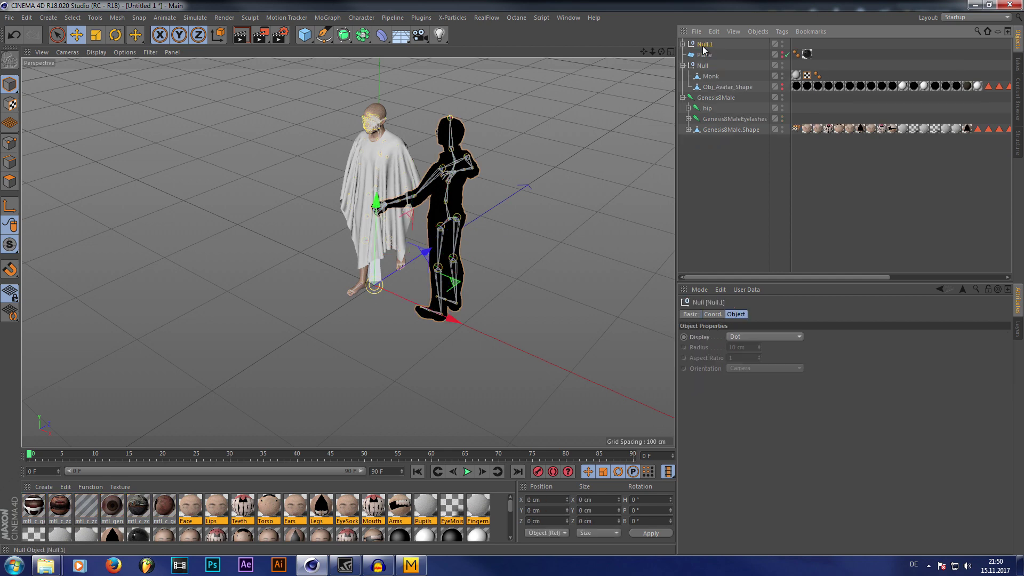
{"action": "left_click", "coordinate": [96, 34]}
{"action": "left_click_drag", "start_coordinate": [486, 245], "coordinate": [297, 222]}
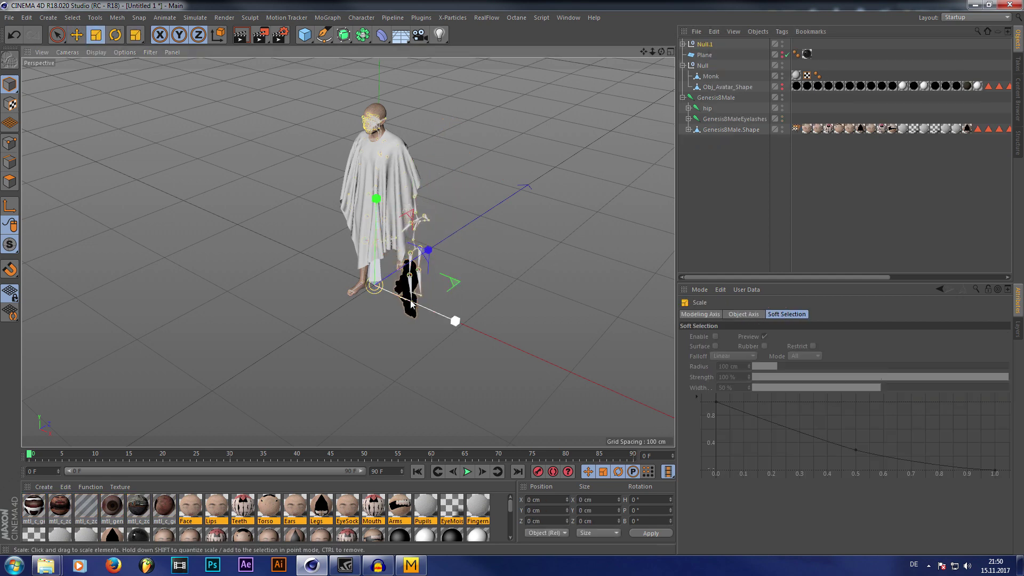
{"action": "scroll", "coordinate": [297, 222], "scroll_direction": "up", "scroll_amount": 4}
{"action": "left_click_drag", "start_coordinate": [348, 252], "coordinate": [450, 263], "text": "alt"}
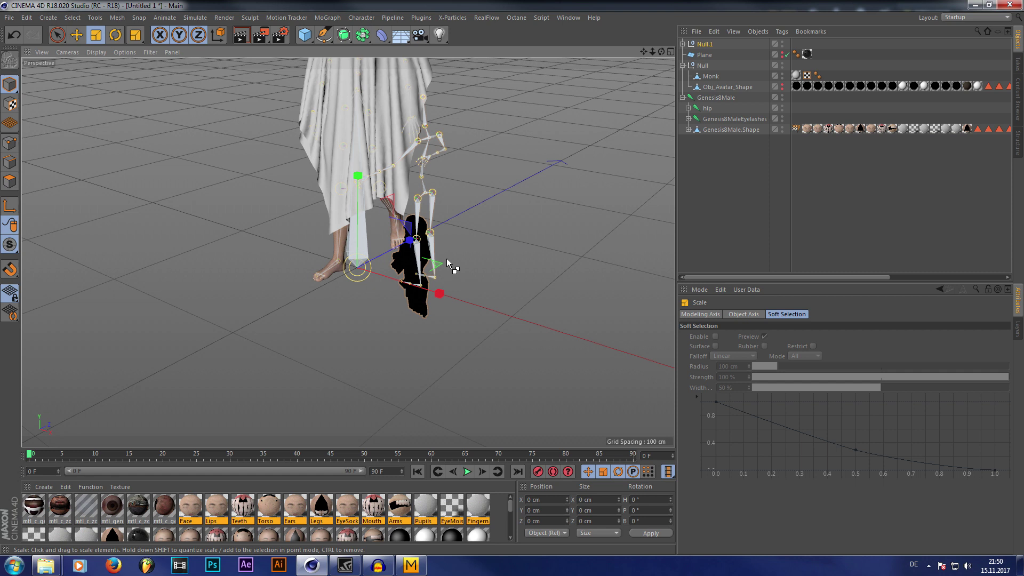
{"action": "key", "text": "ctrl+z"}
Set the X, Y and Z scale of the null holding the Marlton figure to 0.1
{"action": "left_click", "coordinate": [704, 45]}
{"action": "left_click", "coordinate": [715, 315]}
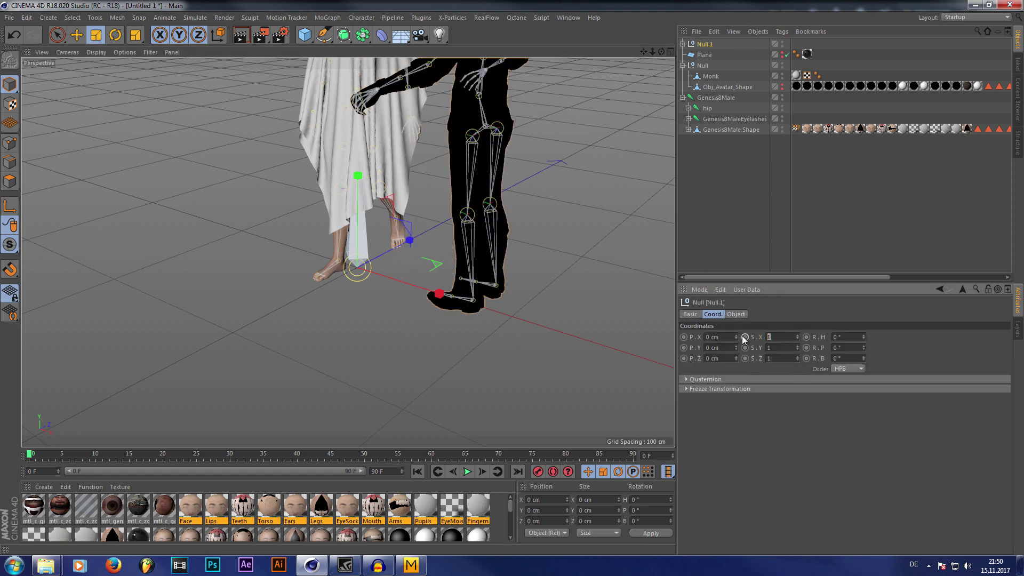
{"action": "type", "text": "0.1"}
{"action": "key", "text": "Return"}
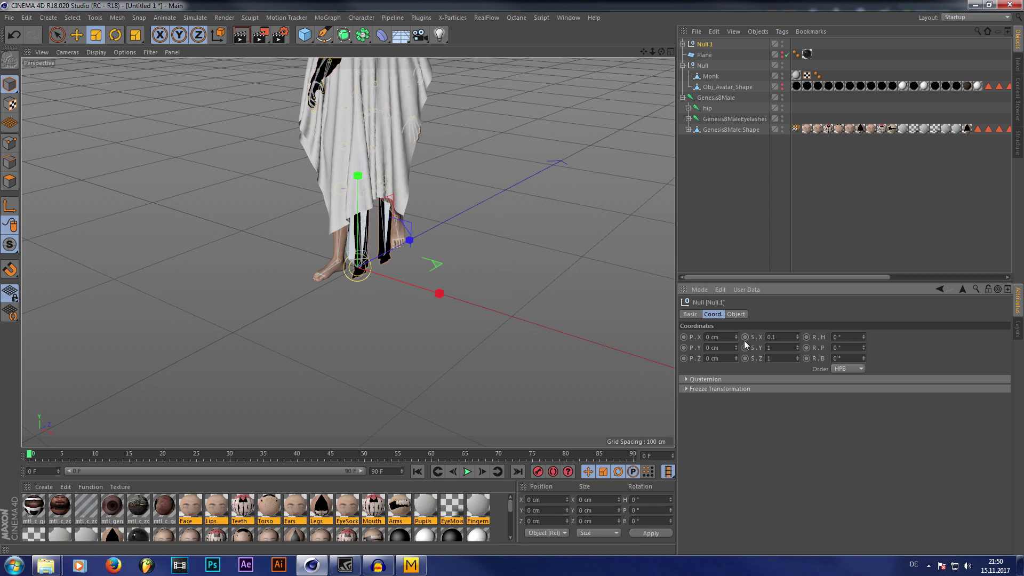
{"action": "type", "text": "0.1"}
{"action": "key", "text": "Return"}
{"action": "type", "text": "0.1"}
{"action": "key", "text": "Return"}
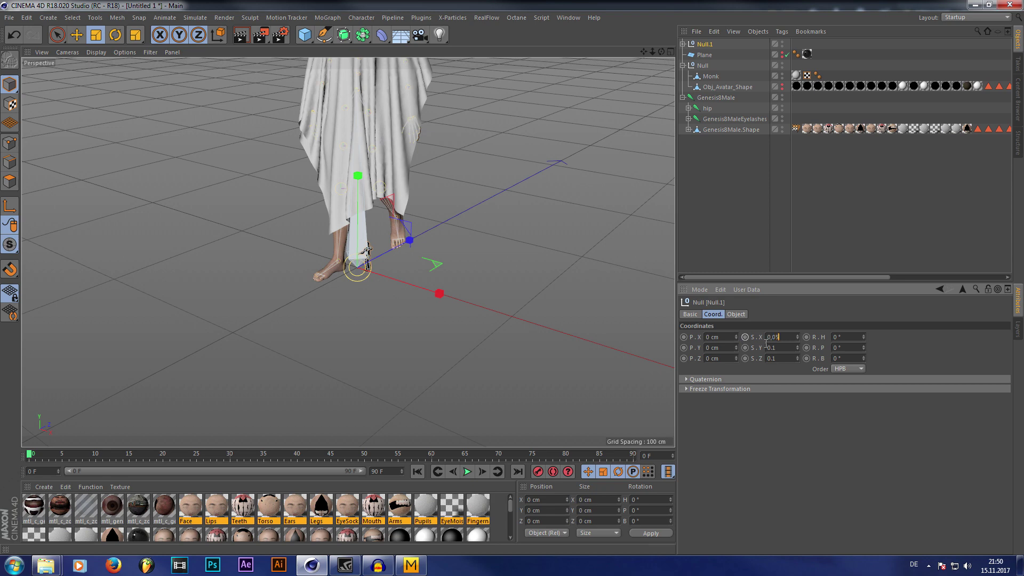
Set the Marlton null's scale to 0.05 on all three axes
{"action": "type", "text": "0.05"}
{"action": "key", "text": "Tab"}
{"action": "type", "text": "0"}
{"action": "key", "text": "Return"}
Move the miniature figure's null along the X axis to about 66 cm, away from the monk's feet
{"action": "scroll", "coordinate": [425, 293], "scroll_direction": "up", "scroll_amount": 6}
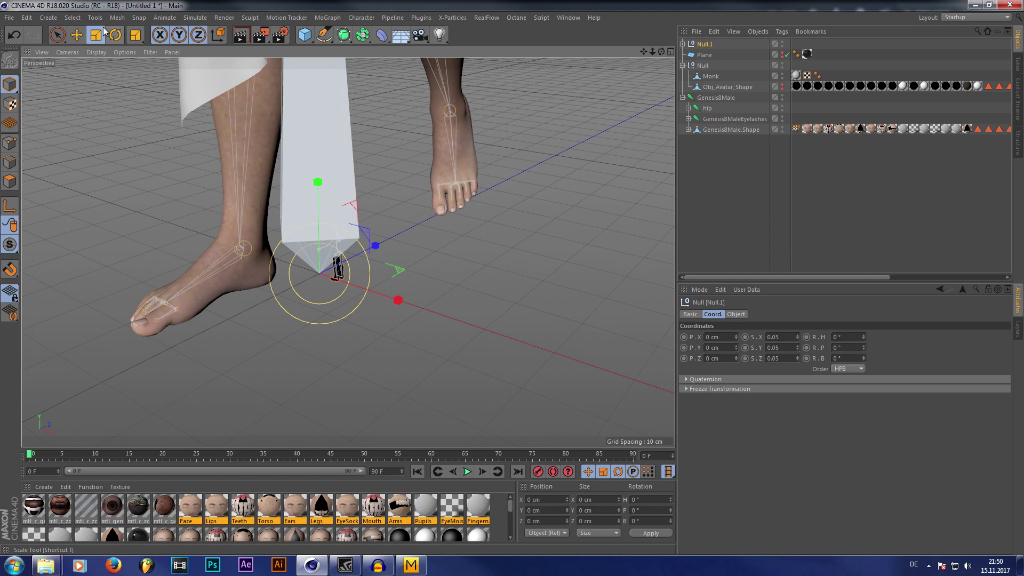
{"action": "left_click", "coordinate": [82, 37]}
{"action": "scroll", "coordinate": [255, 245], "scroll_direction": "down", "scroll_amount": 2}
{"action": "left_click_drag", "start_coordinate": [349, 280], "coordinate": [503, 336]}
{"action": "scroll", "coordinate": [503, 336], "scroll_direction": "up", "scroll_amount": 2}
Rotate the miniature figure's Right Shoulder joint so that the arm hangs down beside the body
{"action": "left_click", "coordinate": [683, 43]}
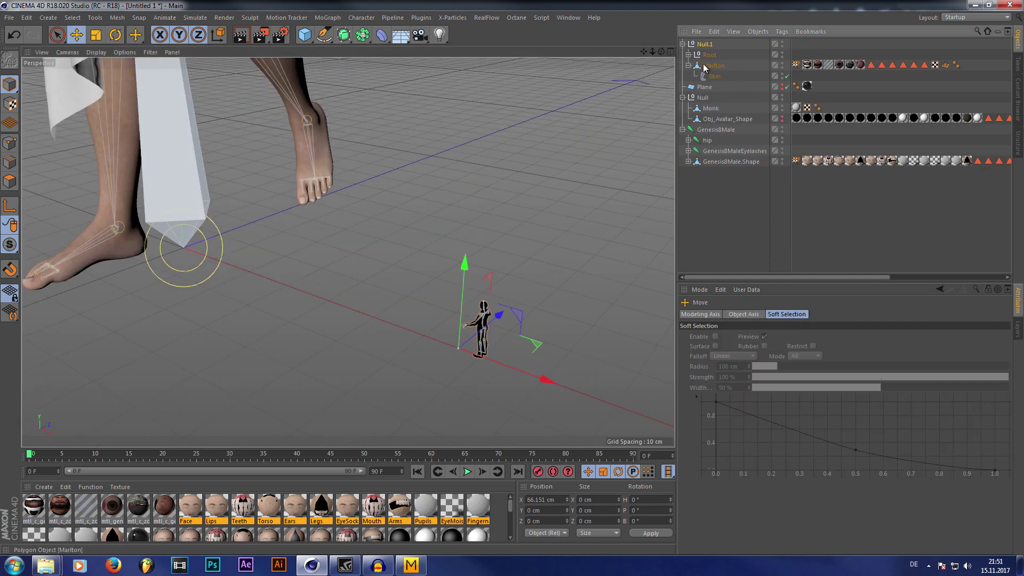
{"action": "left_click", "coordinate": [689, 54]}
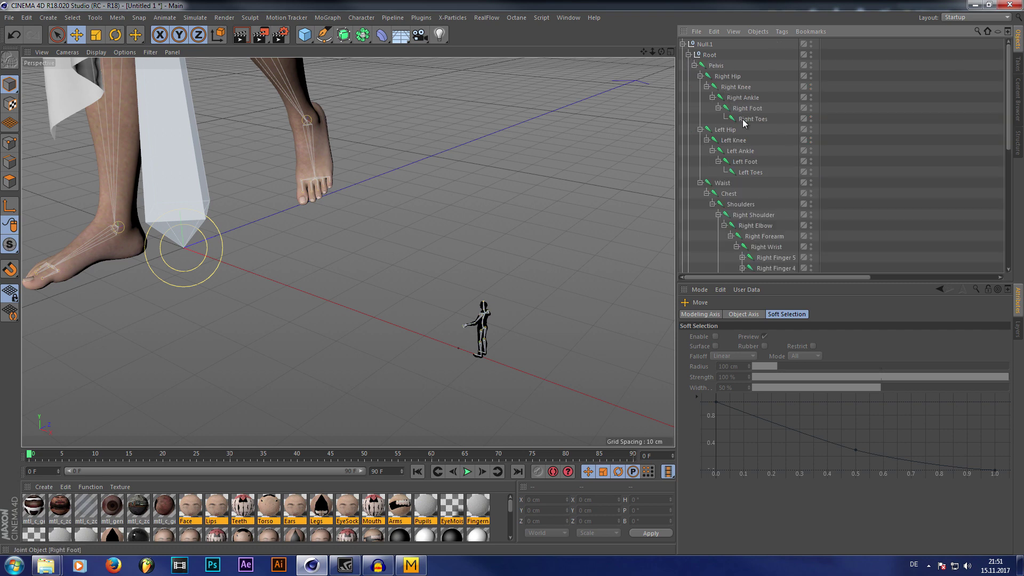
{"action": "left_click", "coordinate": [751, 215]}
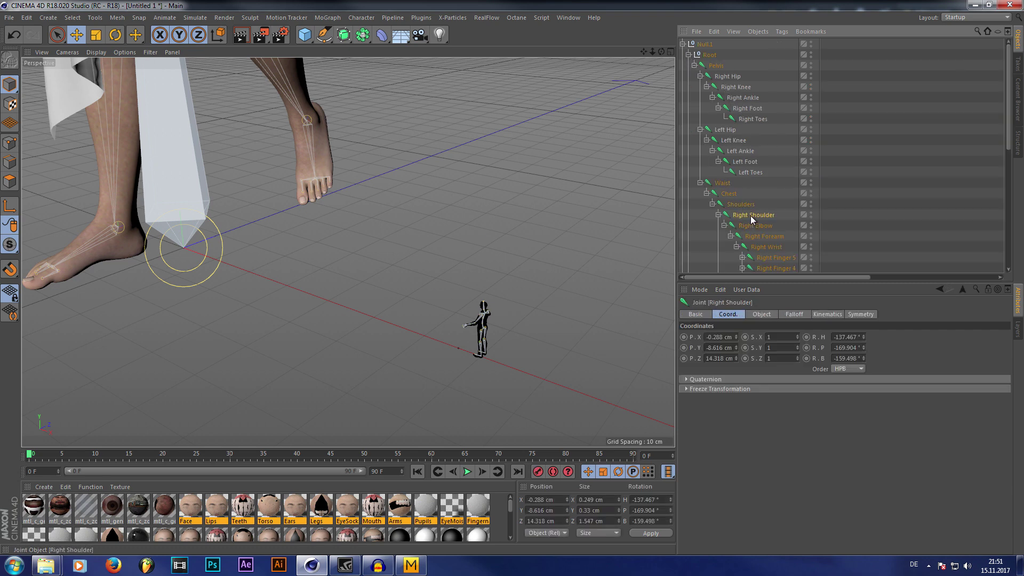
{"action": "scroll", "coordinate": [543, 277], "scroll_direction": "up", "scroll_amount": 3}
{"action": "left_click_drag", "start_coordinate": [666, 48], "coordinate": [609, 64]}
{"action": "key", "text": "r"}
{"action": "left_click_drag", "start_coordinate": [367, 228], "coordinate": [279, 264]}
{"action": "mouse_move", "coordinate": [661, 52]}
{"action": "left_mouse_down"}
{"action": "mouse_move", "coordinate": [646, 56]}
{"action": "mouse_move", "coordinate": [661, 51]}
{"action": "left_mouse_up"}
Rotate the Left Shoulder joint so that the left arm also hangs down beside the body
{"action": "scroll", "coordinate": [746, 243], "scroll_direction": "down", "scroll_amount": 6}
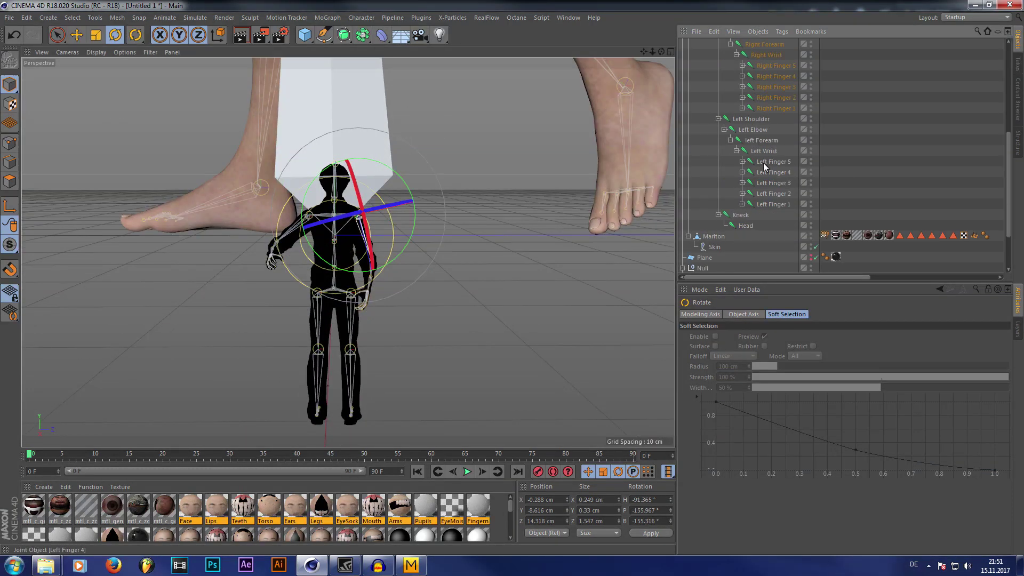
{"action": "left_click", "coordinate": [751, 119]}
{"action": "left_click_drag", "start_coordinate": [315, 170], "coordinate": [345, 269]}
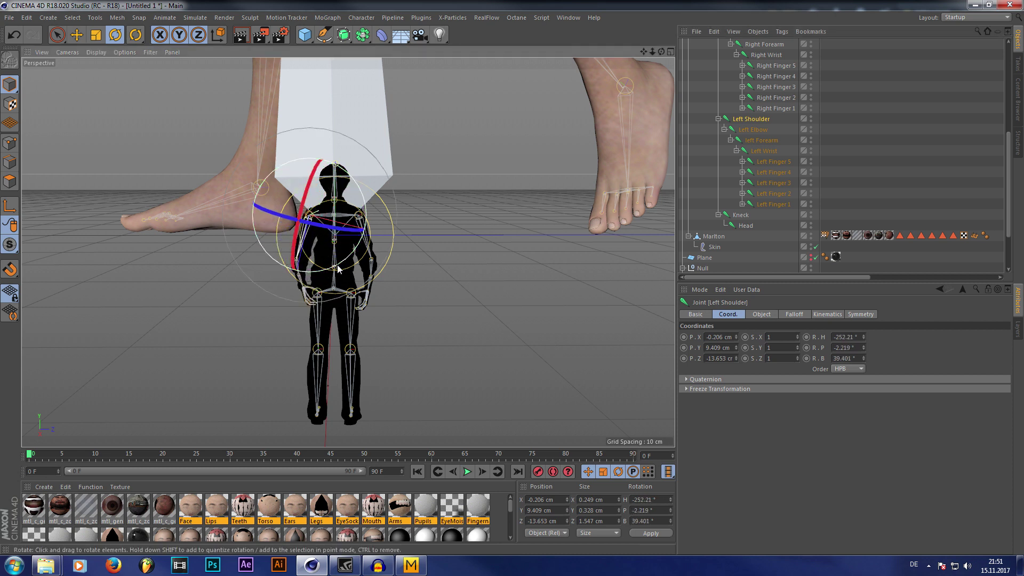
{"action": "left_click_drag", "start_coordinate": [298, 220], "coordinate": [368, 204]}
{"action": "left_click_drag", "start_coordinate": [308, 218], "coordinate": [487, 271], "text": "alt"}
{"action": "scroll", "coordinate": [765, 184], "scroll_direction": "up", "scroll_amount": 5}
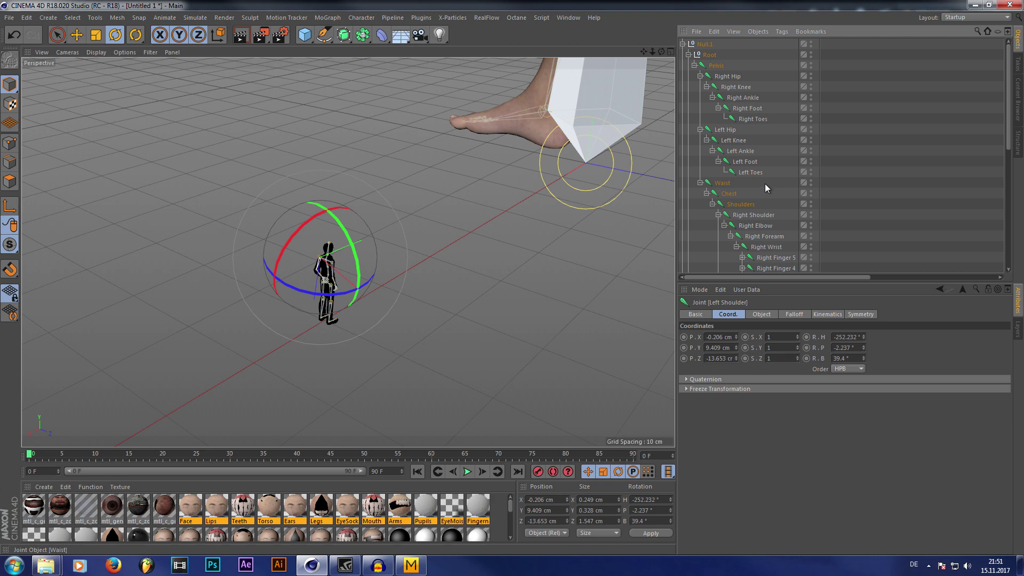
Duplicate the miniature figure's null and move the copy to about X 35 cm, Z 22 cm
{"action": "left_click", "coordinate": [684, 44]}
{"action": "left_click", "coordinate": [718, 139]}
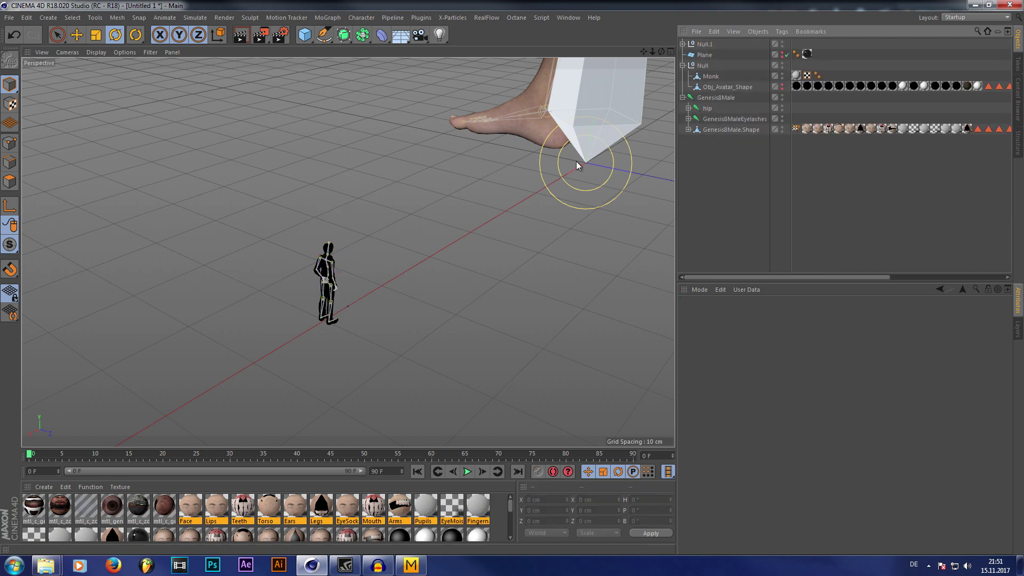
{"action": "left_click_drag", "start_coordinate": [448, 171], "coordinate": [453, 192], "text": "alt"}
{"action": "key", "text": "ctrl+z"}
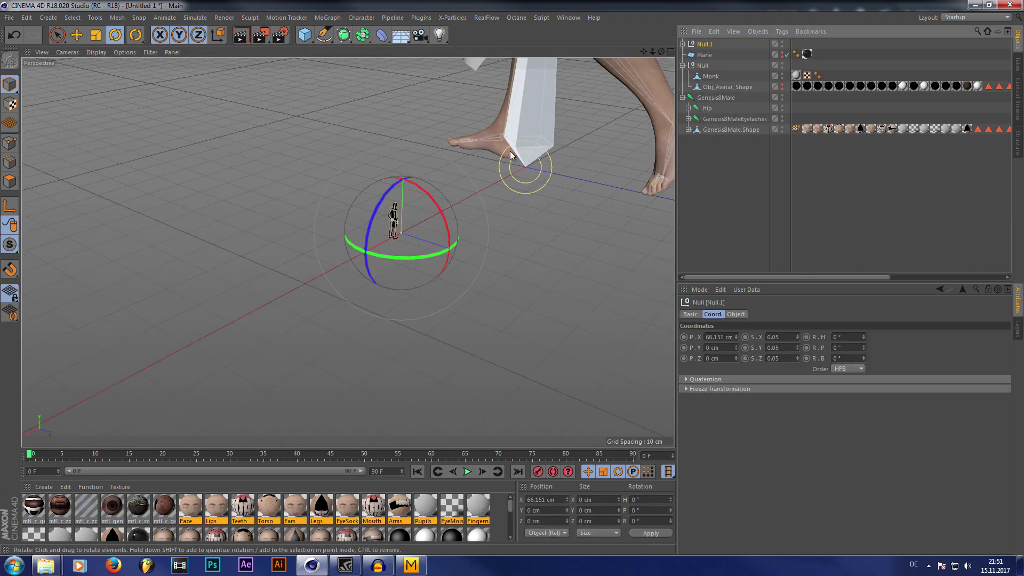
{"action": "key", "text": "ctrl+c"}
{"action": "left_click", "coordinate": [540, 373]}
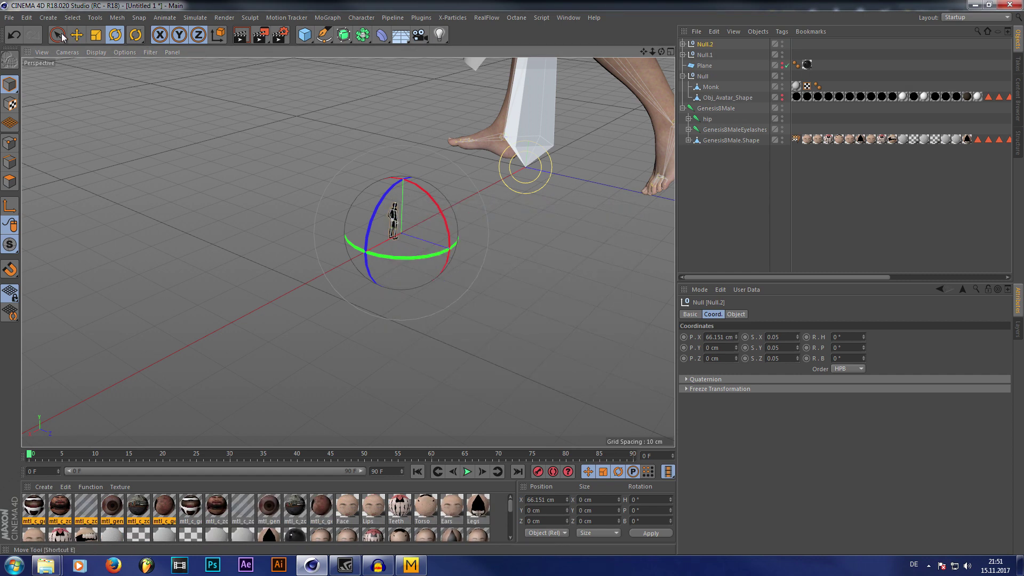
{"action": "left_click", "coordinate": [76, 35]}
{"action": "left_click_drag", "start_coordinate": [474, 251], "coordinate": [507, 248]}
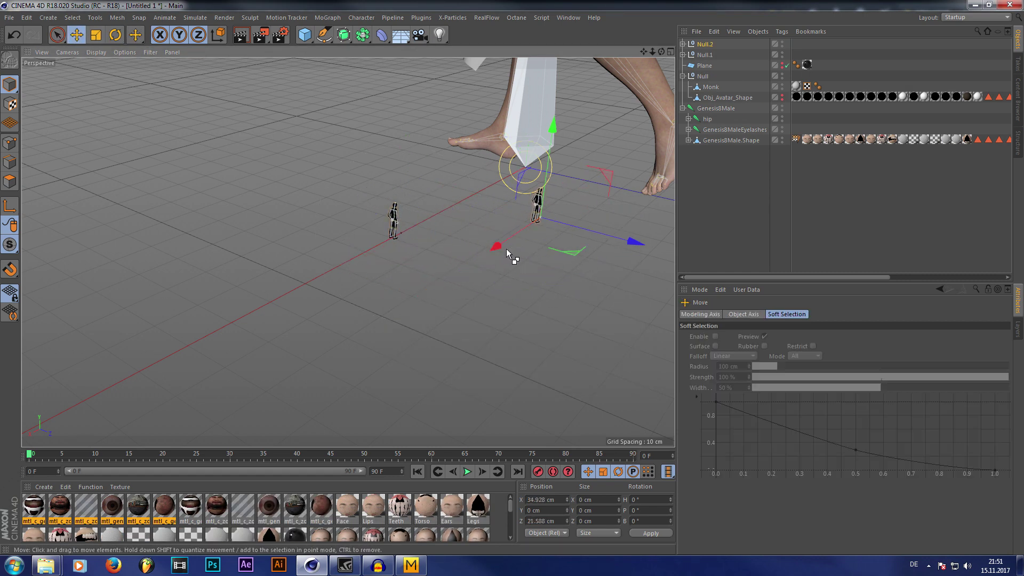
Duplicate the miniature figure's null again and move the copy to about X 105 cm, Z 25 cm
{"action": "key", "text": "ctrl+c"}
{"action": "left_click", "coordinate": [561, 374]}
{"action": "left_click_drag", "start_coordinate": [388, 262], "coordinate": [309, 333]}
{"action": "left_click_drag", "start_coordinate": [384, 328], "coordinate": [448, 328]}
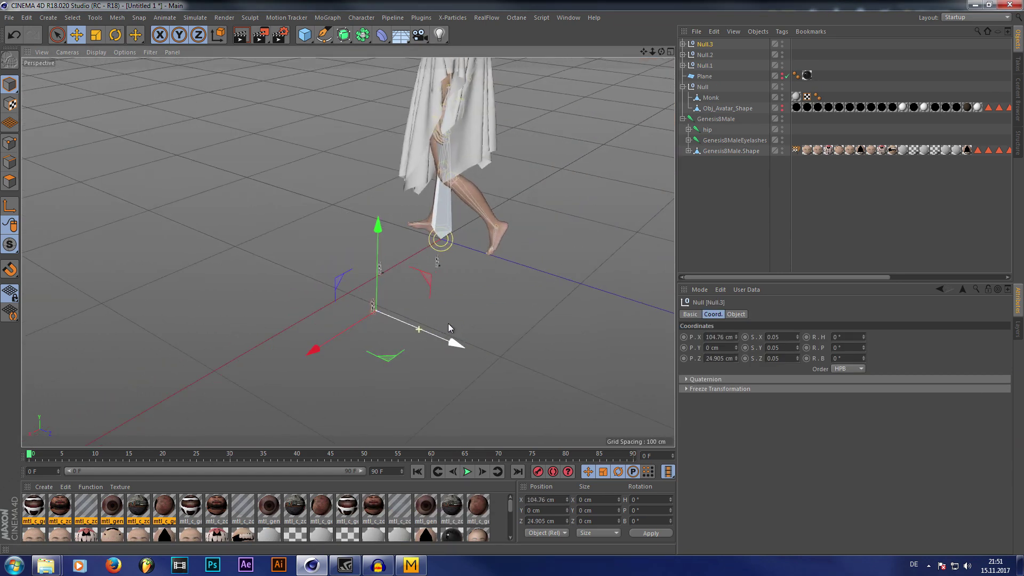
Enable the floor plane again and add an Octane camera to the scene from the Live Viewer
{"action": "left_click", "coordinate": [788, 76]}
{"action": "left_click_drag", "start_coordinate": [652, 51], "coordinate": [635, 53]}
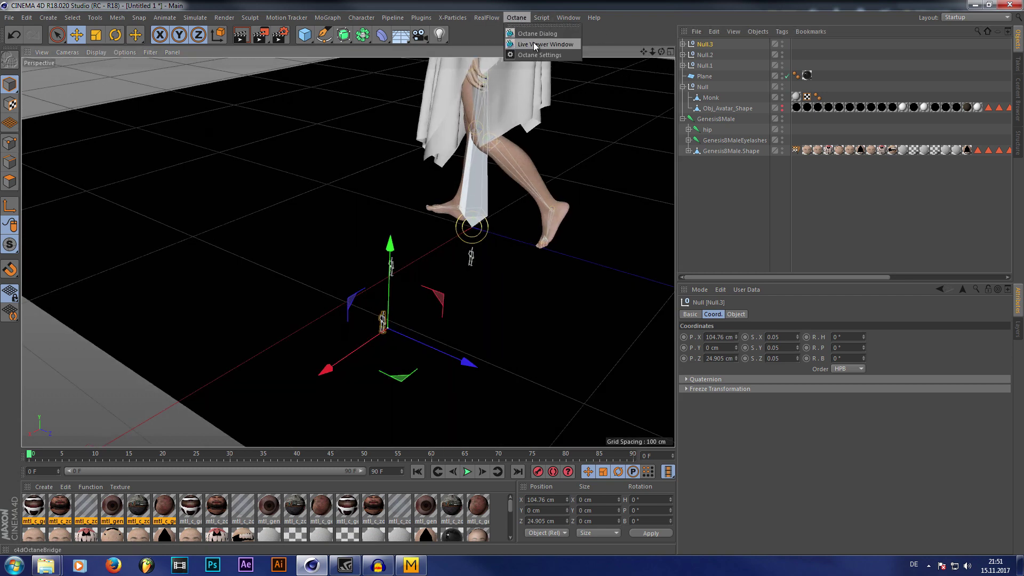
{"action": "left_click", "coordinate": [533, 44]}
{"action": "left_click", "coordinate": [283, 193]}
{"action": "left_click", "coordinate": [298, 209]}
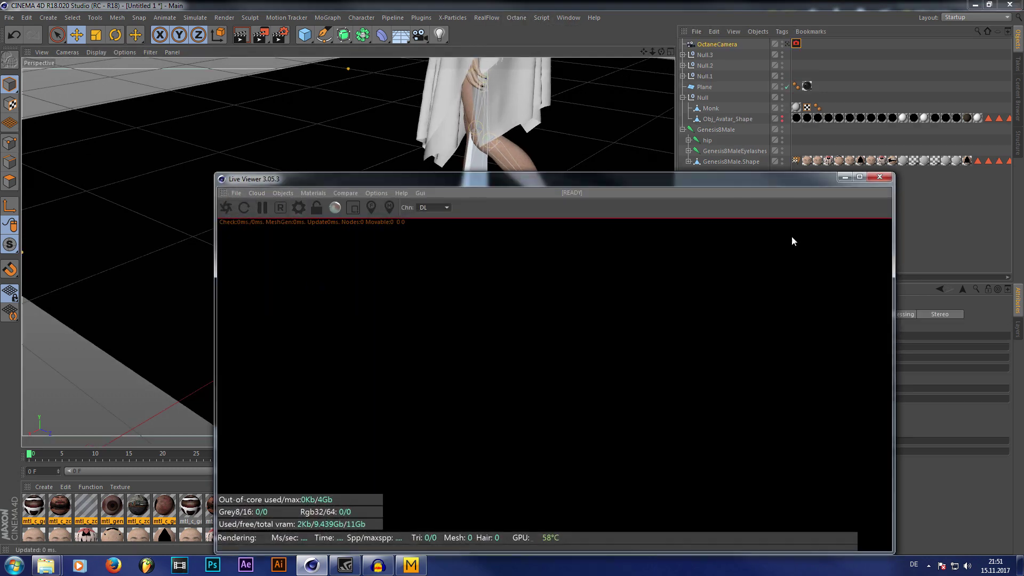
{"action": "left_click", "coordinate": [882, 178]}
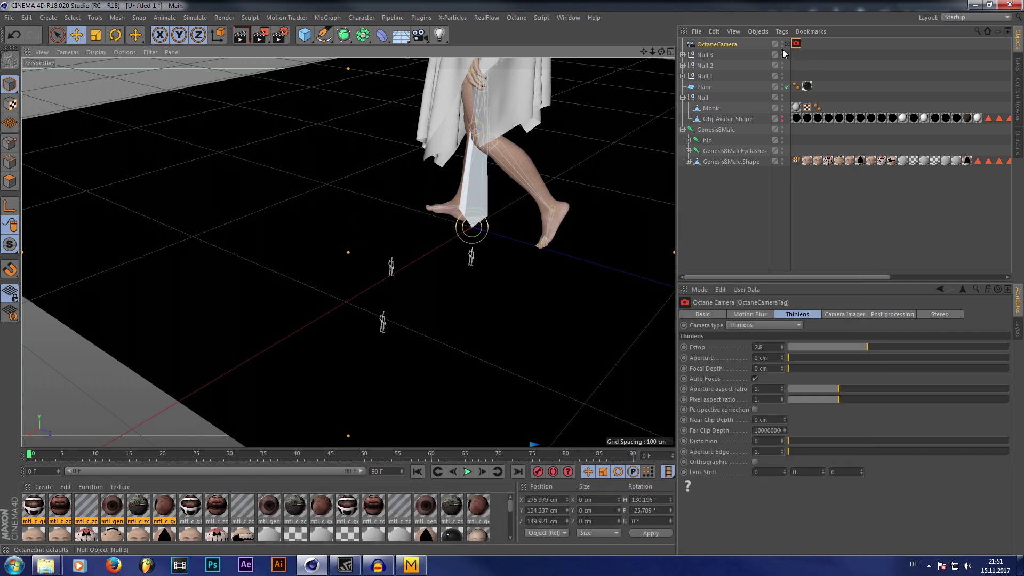
Set the Octane camera's heading to 90°, pitch to 0° and position to 0 cm, and pull it back to about X 204 cm facing the monk's feet
{"action": "left_click", "coordinate": [661, 499]}
{"action": "type", "text": "90"}
{"action": "key", "text": "Return"}
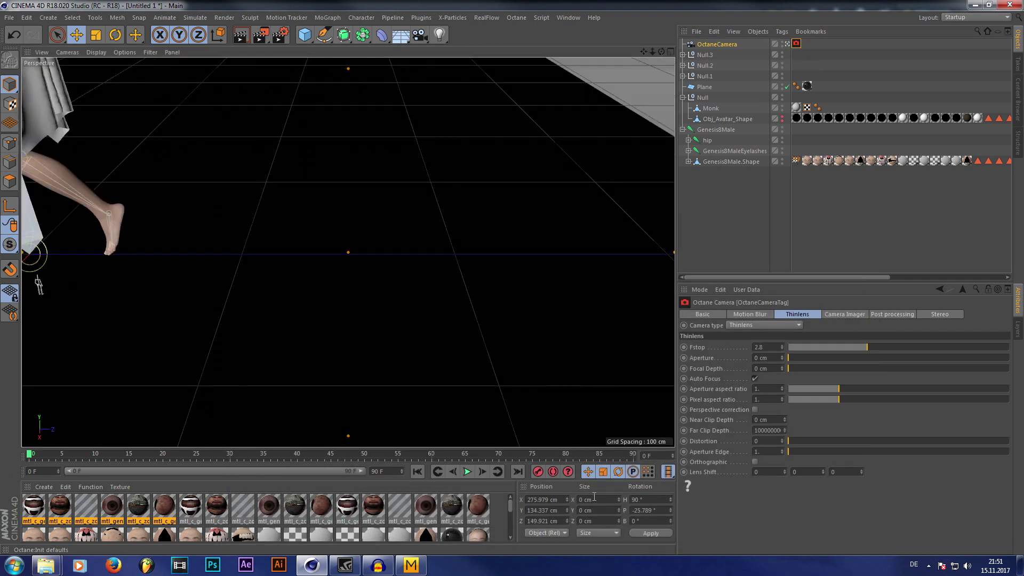
{"action": "type", "text": "0"}
{"action": "key", "text": "Return"}
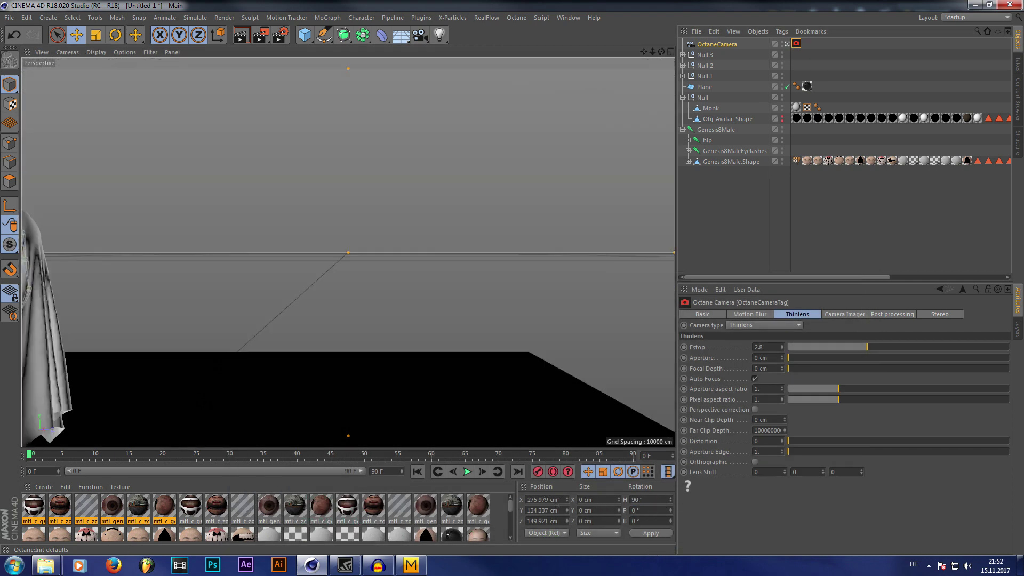
{"action": "key", "text": "Tab"}
{"action": "type", "text": "0"}
{"action": "key", "text": "Tab"}
{"action": "type", "text": "0"}
{"action": "key", "text": "Return"}
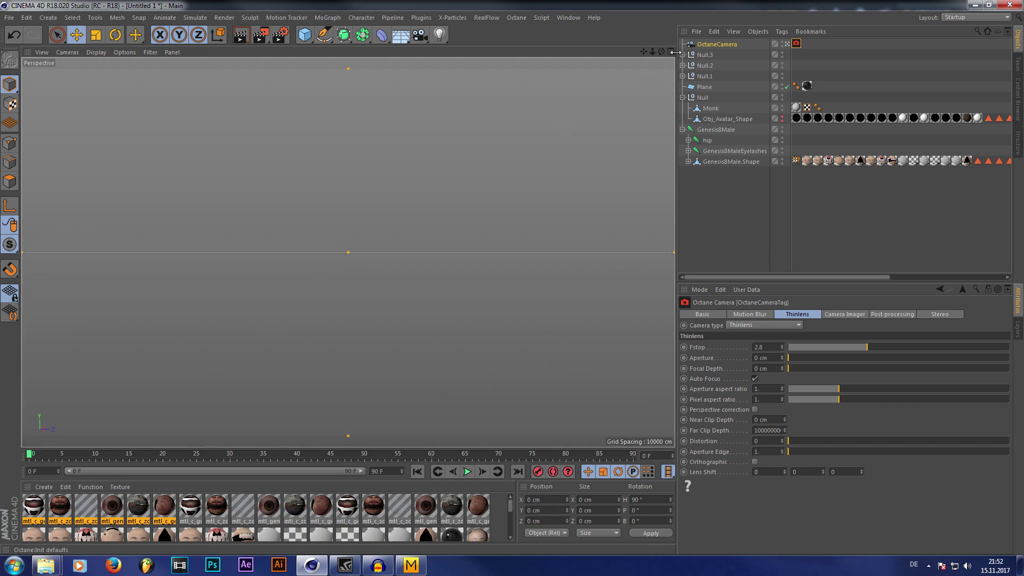
{"action": "left_click", "coordinate": [349, 252]}
{"action": "mouse_move", "coordinate": [652, 52]}
{"action": "left_mouse_down"}
{"action": "mouse_move", "coordinate": [646, 42]}
{"action": "mouse_move", "coordinate": [661, 54]}
{"action": "left_mouse_up"}
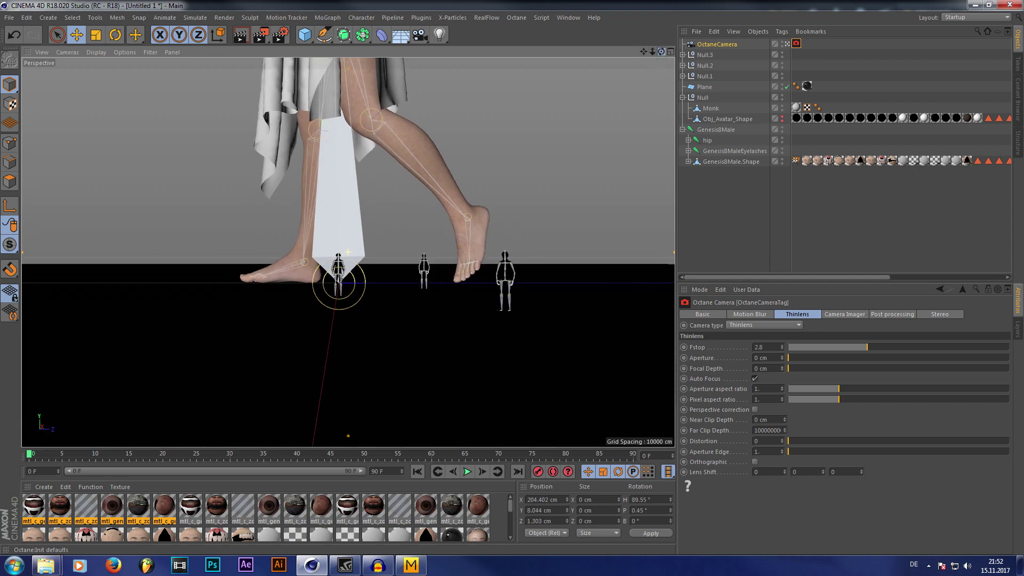
Enlarge the floor plane to about 1627 cm by 1281 cm outside the camera view, and return to the Octane camera
{"action": "left_click", "coordinate": [788, 44]}
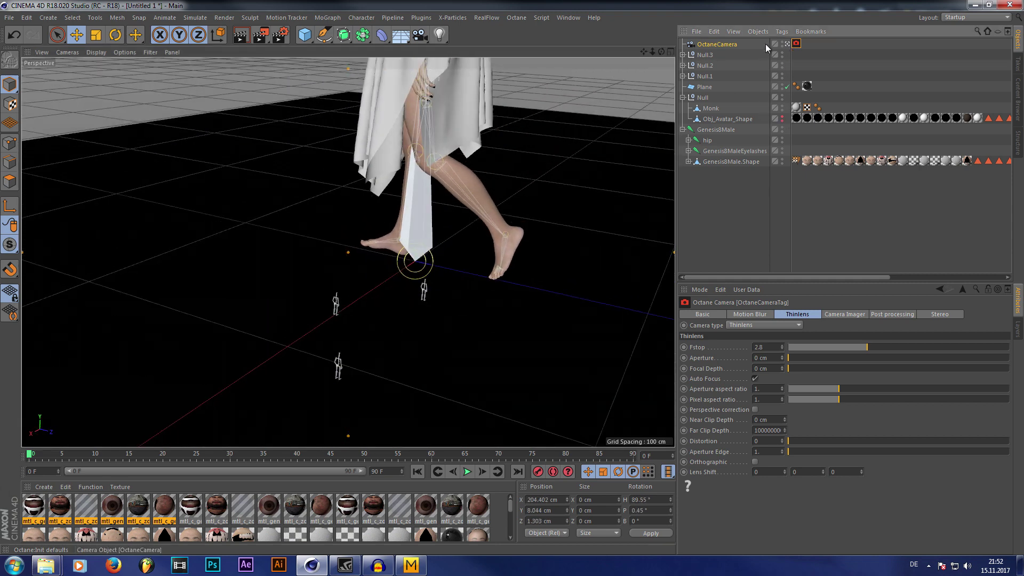
{"action": "left_click", "coordinate": [357, 123]}
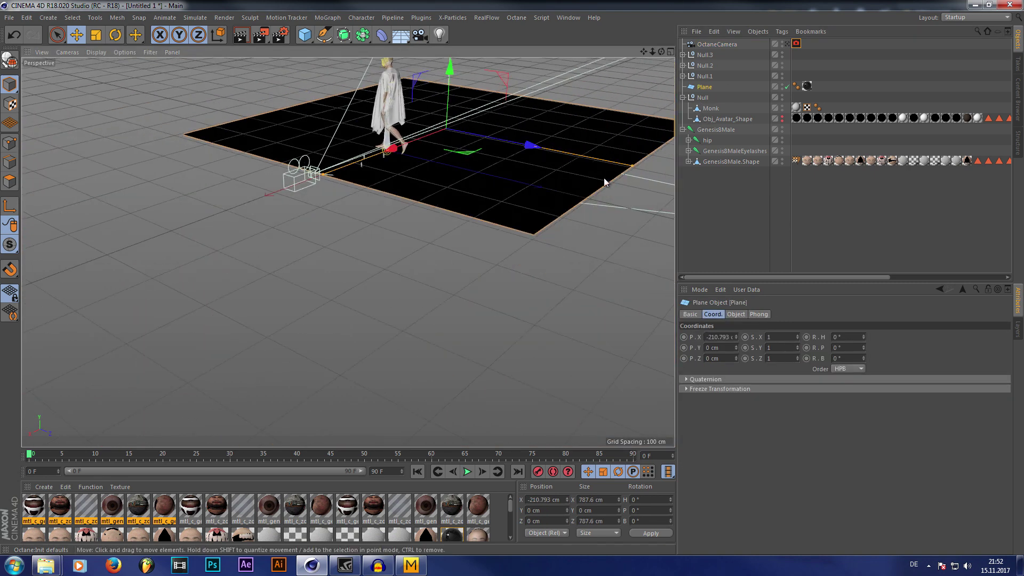
{"action": "left_click_drag", "start_coordinate": [327, 177], "coordinate": [105, 256]}
{"action": "left_click_drag", "start_coordinate": [631, 162], "coordinate": [622, 162]}
{"action": "left_click", "coordinate": [788, 43]}
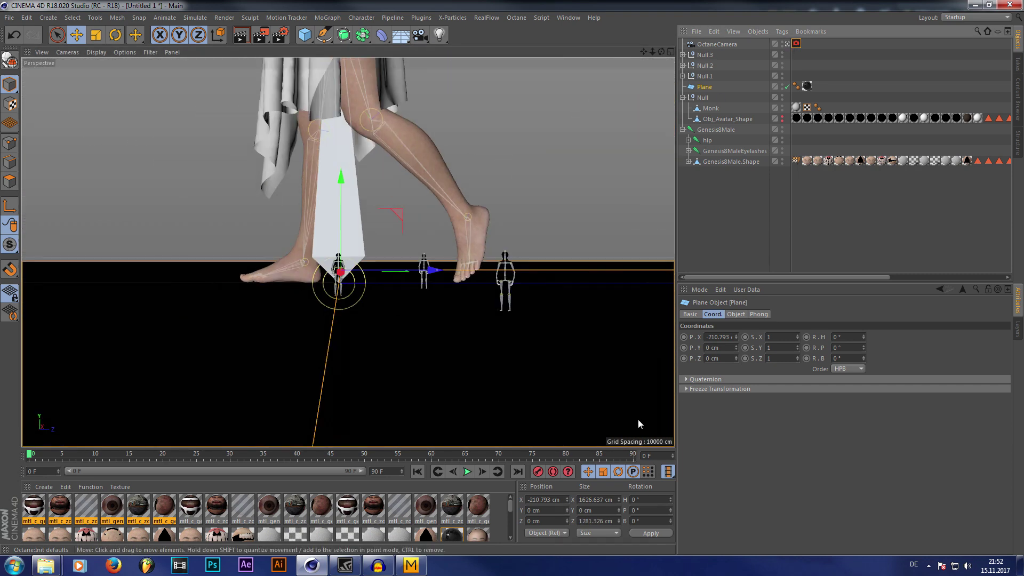
Move the camera closer to the monk's feet and set the render output to 1000 by 1000 pixels
{"action": "mouse_move", "coordinate": [653, 52]}
{"action": "left_mouse_down"}
{"action": "mouse_move", "coordinate": [652, 86]}
{"action": "mouse_move", "coordinate": [649, 50]}
{"action": "left_mouse_up"}
{"action": "left_click", "coordinate": [231, 19]}
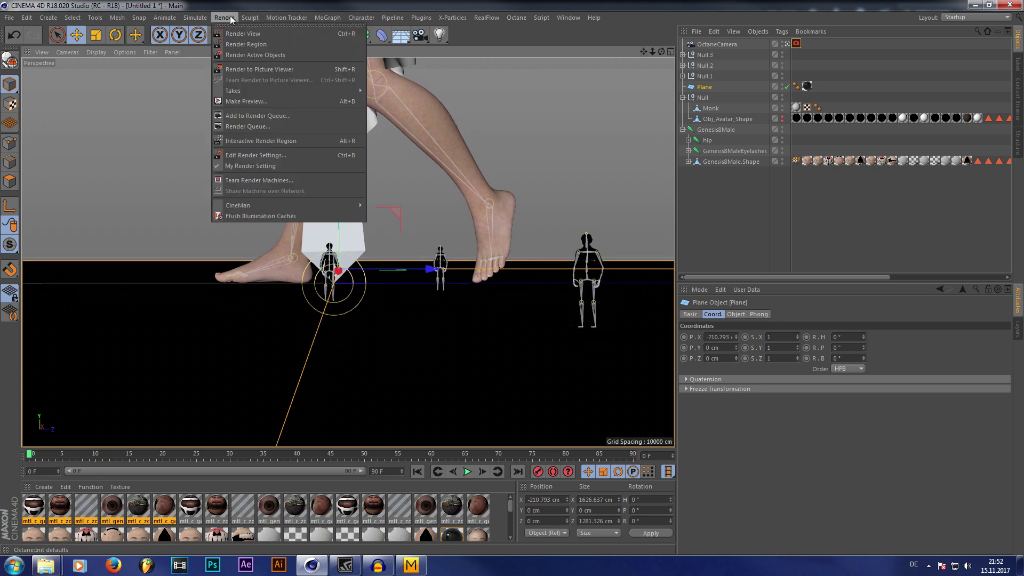
{"action": "left_click", "coordinate": [255, 155]}
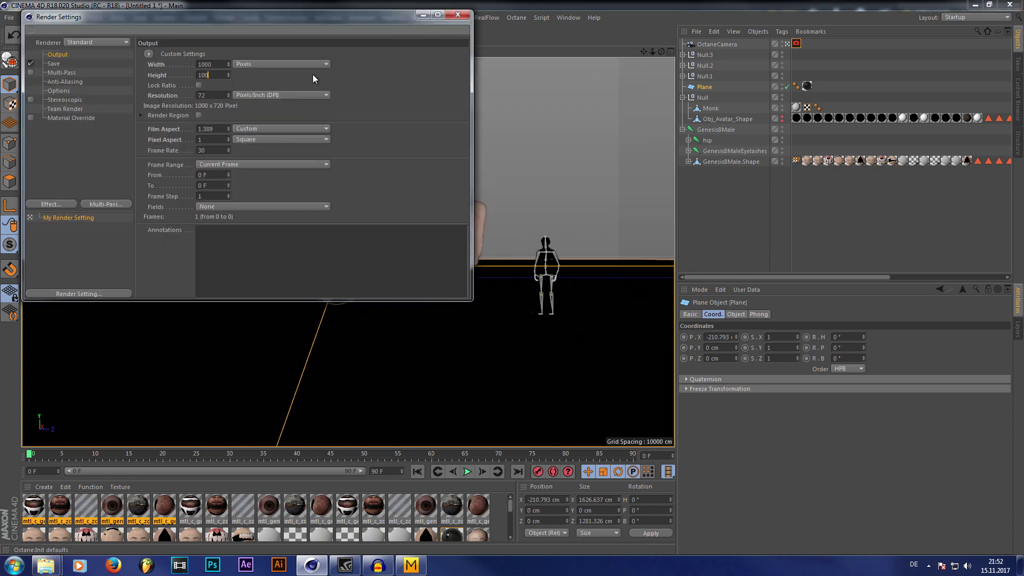
{"action": "left_click", "coordinate": [458, 15]}
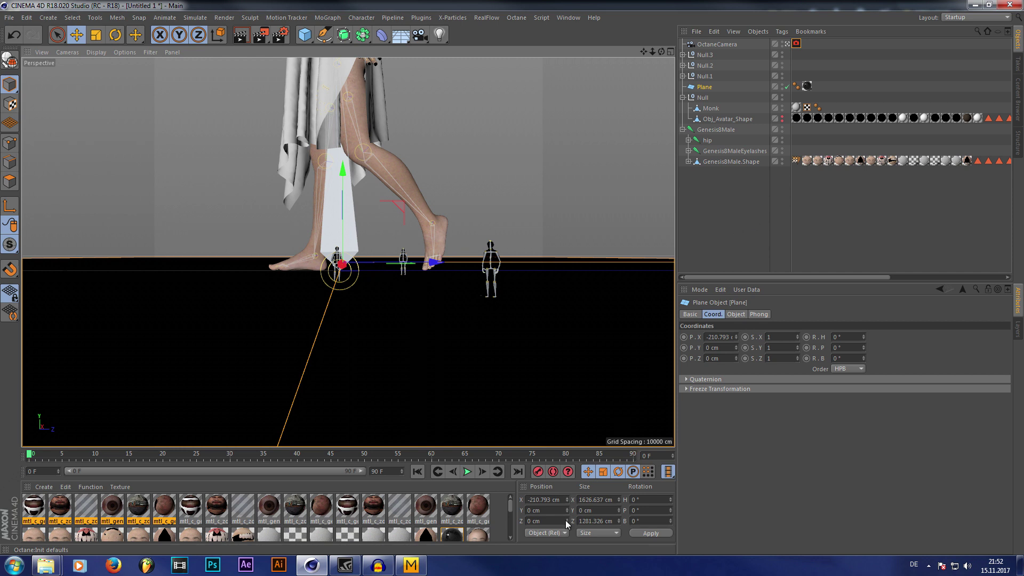
Set the Octane camera's pitch to 0° and its heading to 90°
{"action": "left_click", "coordinate": [717, 44]}
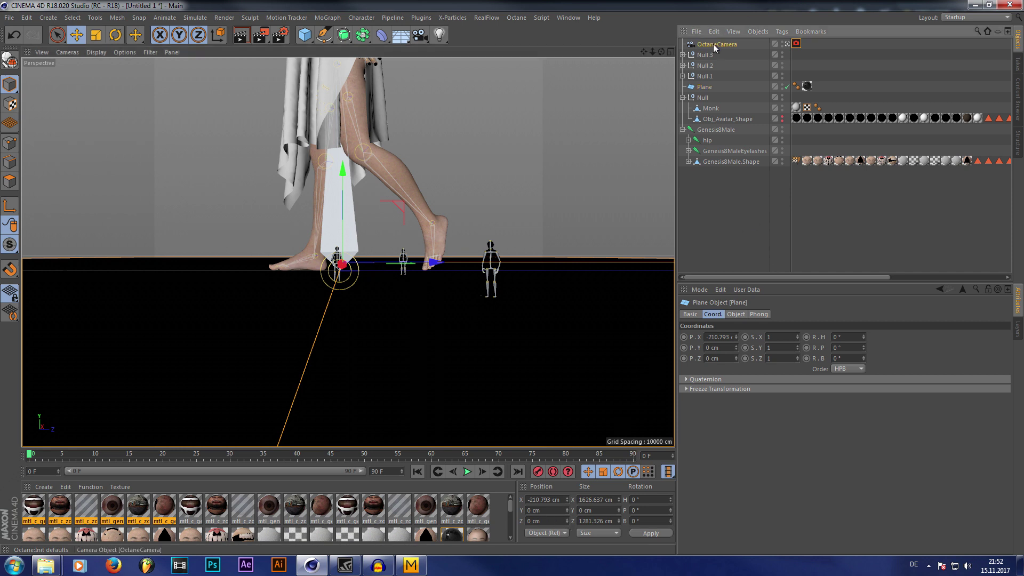
{"action": "left_click", "coordinate": [638, 510]}
{"action": "type", "text": "0"}
{"action": "left_click", "coordinate": [642, 501]}
{"action": "type", "text": "-"}
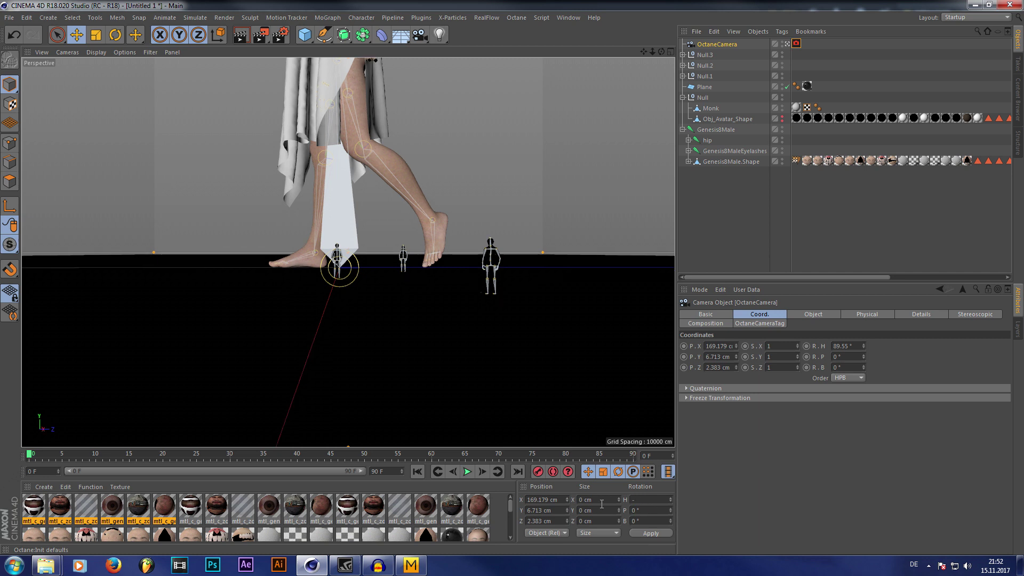
{"action": "type", "text": "90"}
{"action": "key", "text": "Return"}
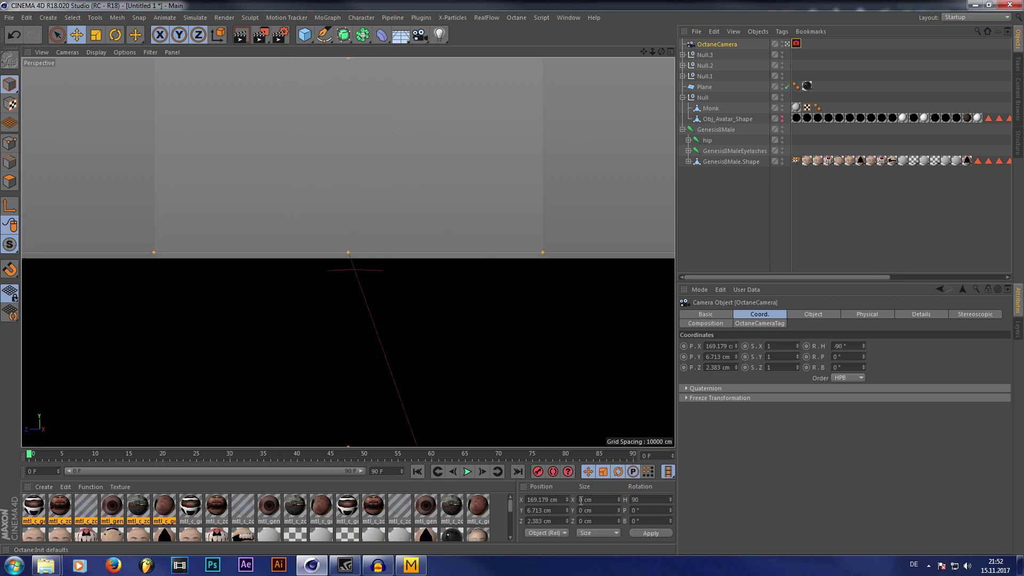
{"action": "key", "text": "Return"}
{"action": "left_click", "coordinate": [557, 511]}
{"action": "type", "text": "0"}
{"action": "key", "text": "Return"}
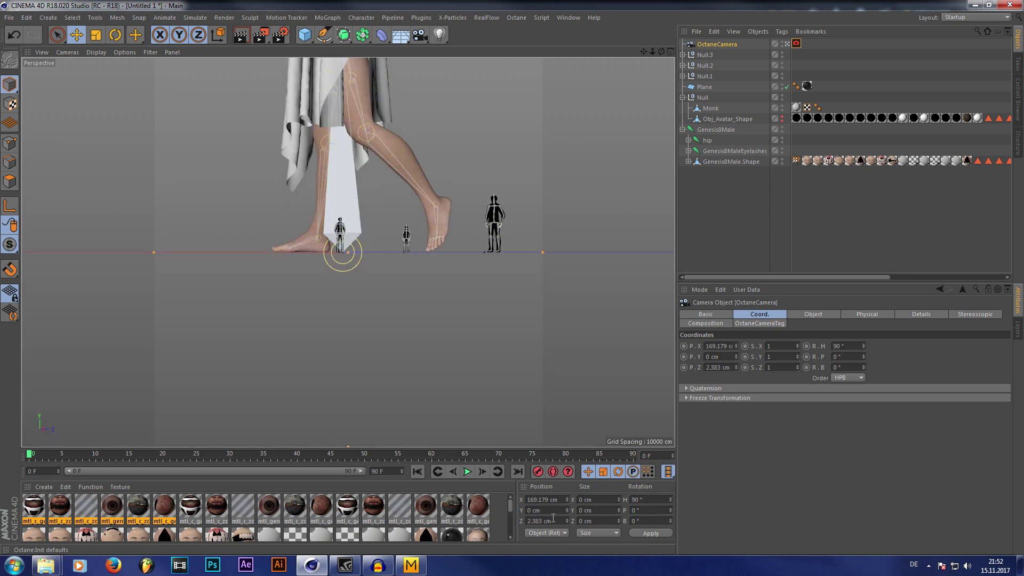
{"action": "key", "text": "ctrl+z"}
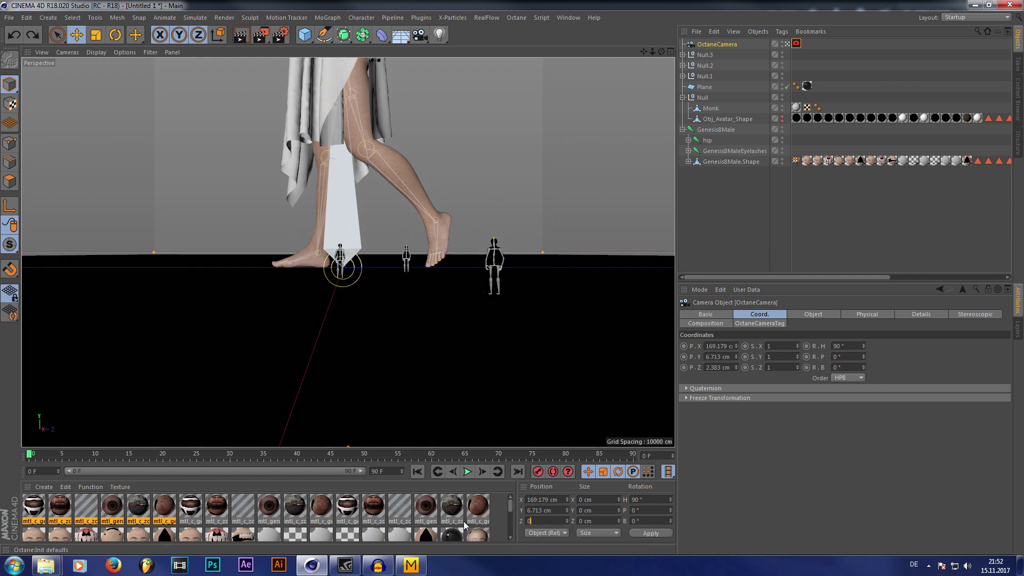
Set the Octane camera's Z position to 0 cm and increase its focal length to about 51.3 mm
{"action": "key", "text": "ctrl+z"}
{"action": "left_click", "coordinate": [814, 314]}
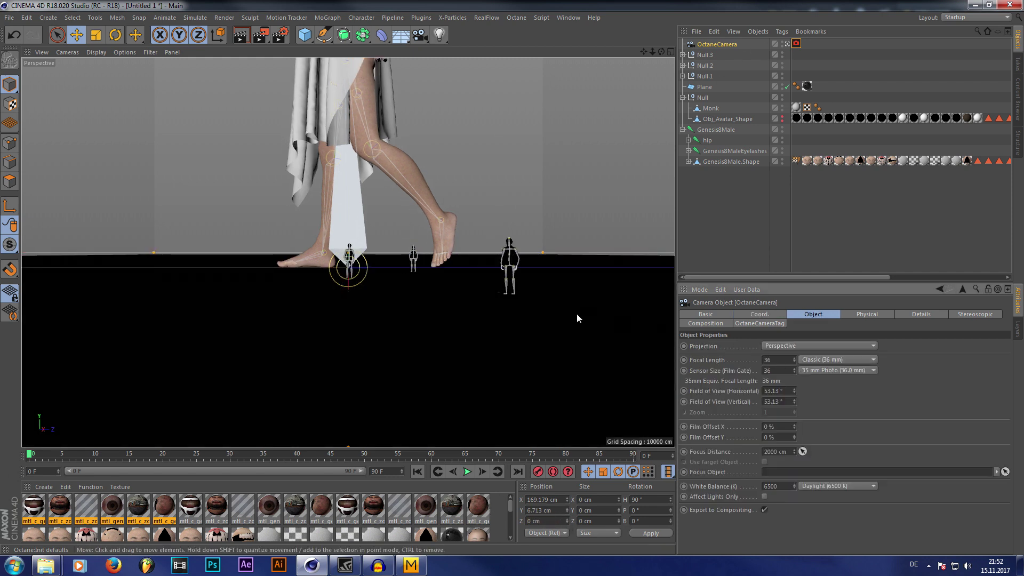
{"action": "left_click_drag", "start_coordinate": [794, 360], "coordinate": [795, 273]}
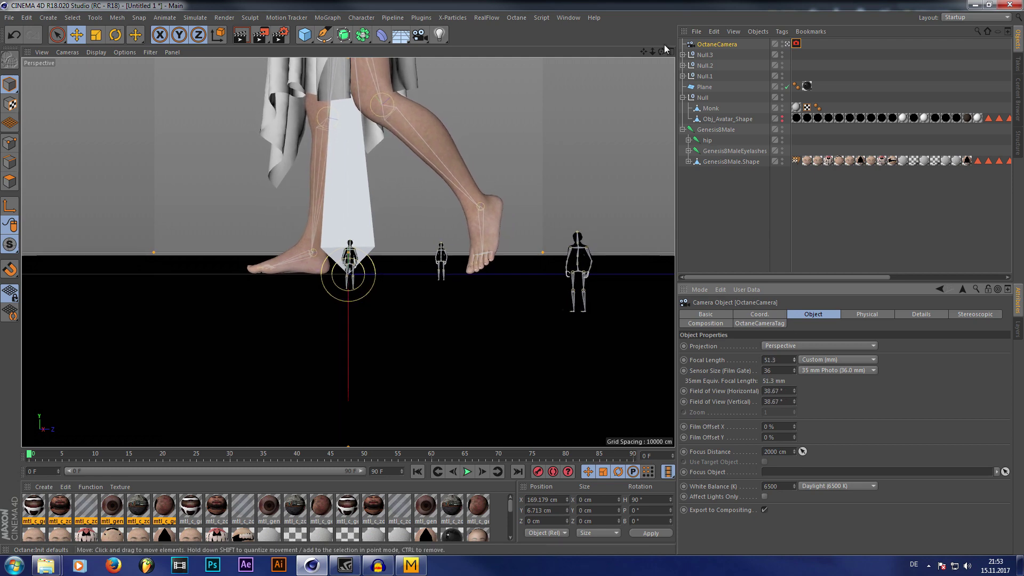
Tilt the camera upward with a heading of 90° and a pitch of 3°, and shift its framing sideways
{"action": "left_click_drag", "start_coordinate": [662, 51], "coordinate": [643, 43]}
{"action": "double_click", "coordinate": [636, 499]}
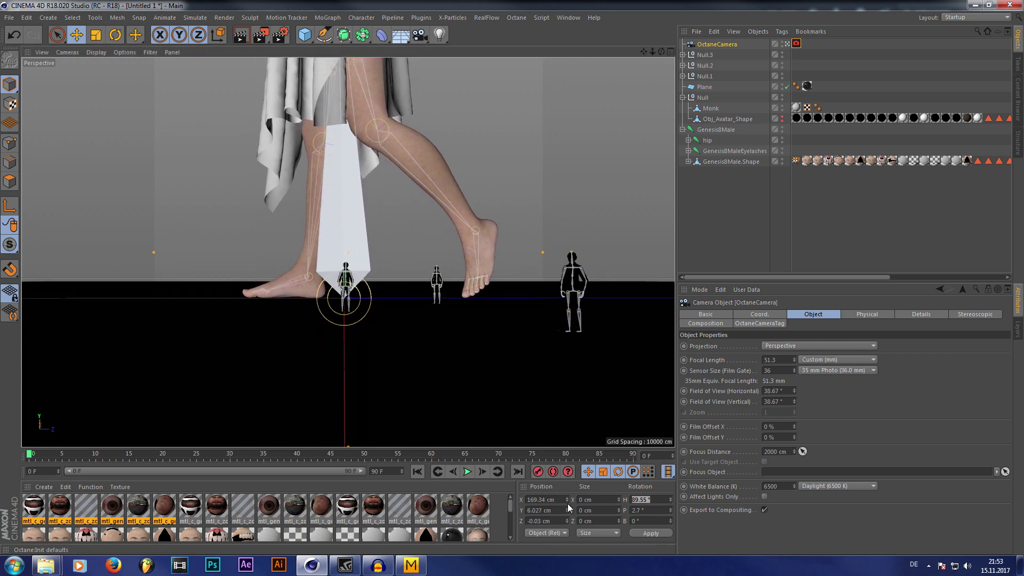
{"action": "type", "text": "90"}
{"action": "key", "text": "Return"}
{"action": "double_click", "coordinate": [635, 510]}
{"action": "type", "text": "3"}
{"action": "key", "text": "Return"}
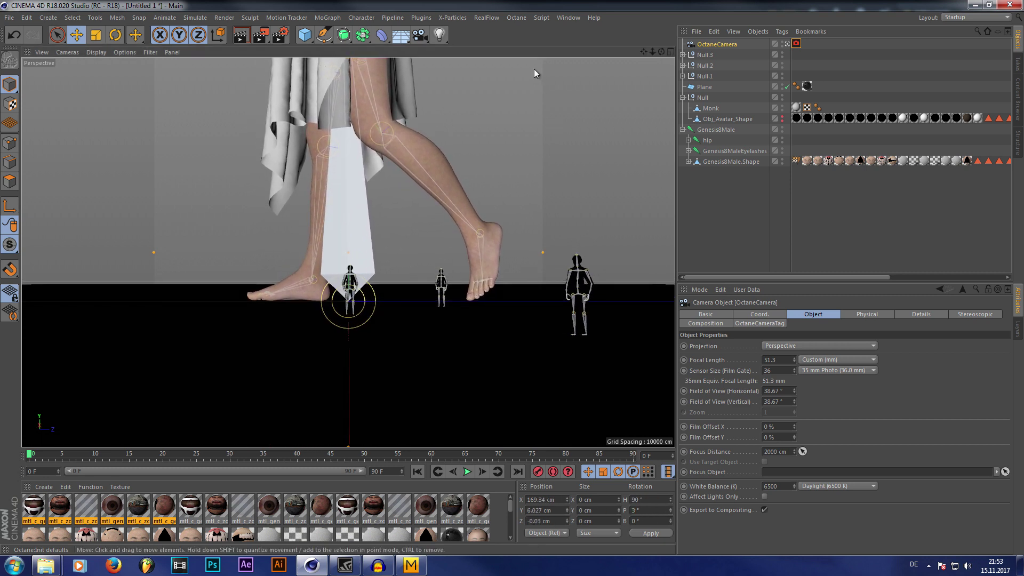
{"action": "left_click_drag", "start_coordinate": [643, 51], "coordinate": [626, 52]}
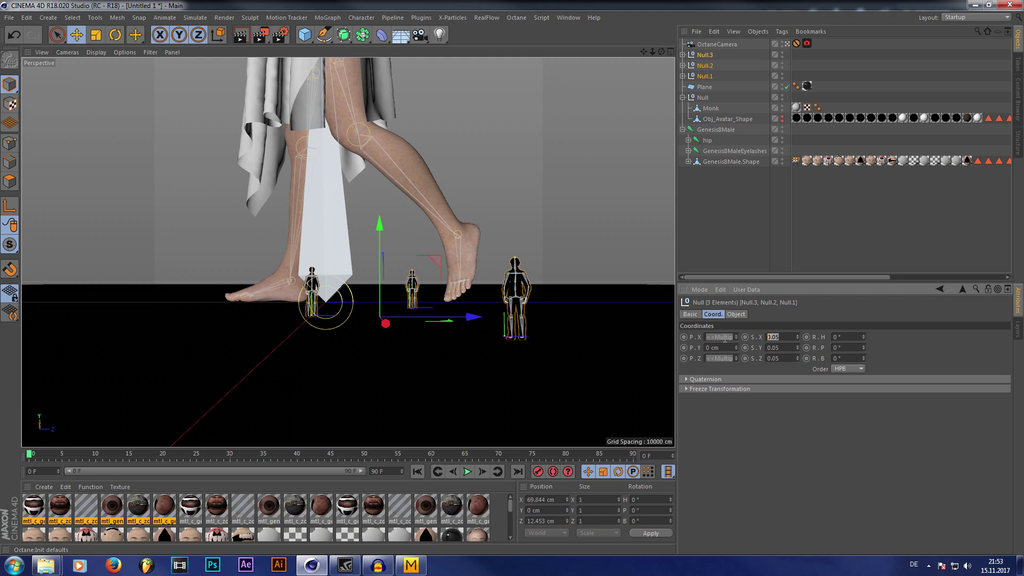
Scale the three miniature figure nulls to 0.01 on all axes and move them together along Z to about 5.3 cm
{"action": "type", "text": "1"}
{"action": "key", "text": "Return"}
{"action": "type", "text": "0,0"}
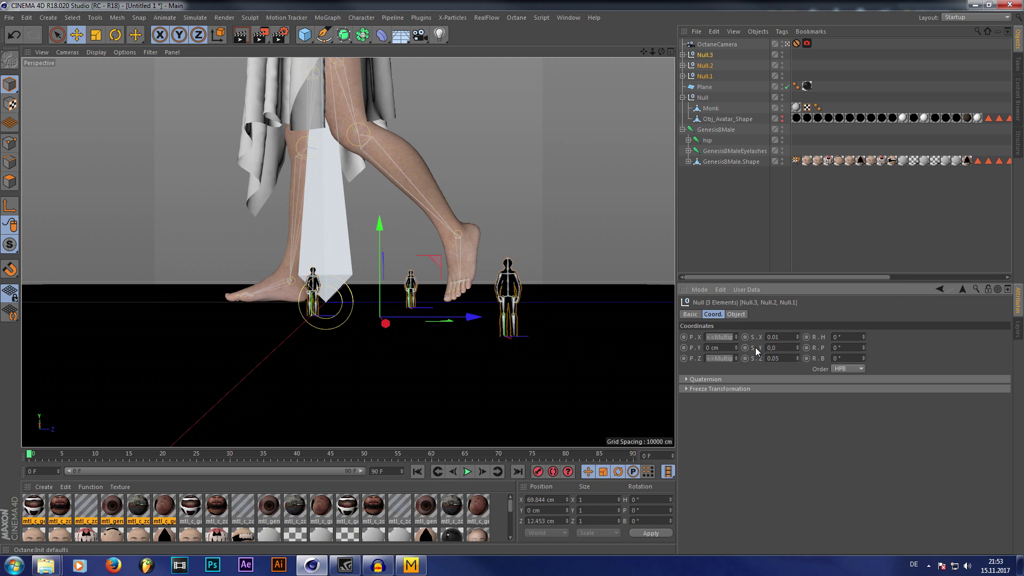
{"action": "type", "text": "1"}
{"action": "key", "text": "Return"}
{"action": "key", "text": "Tab"}
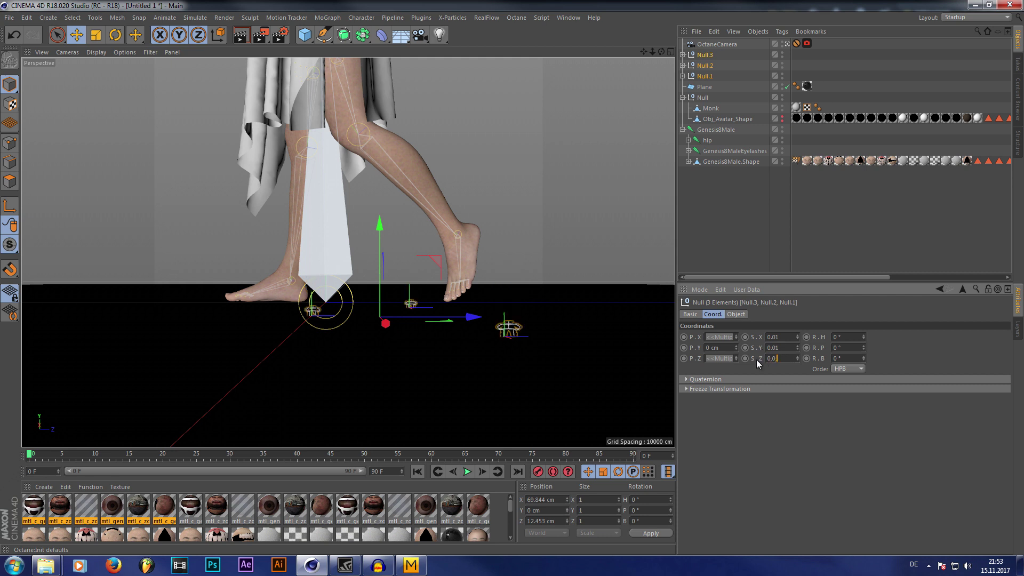
{"action": "type", "text": "1"}
{"action": "key", "text": "Return"}
{"action": "type", "text": "0"}
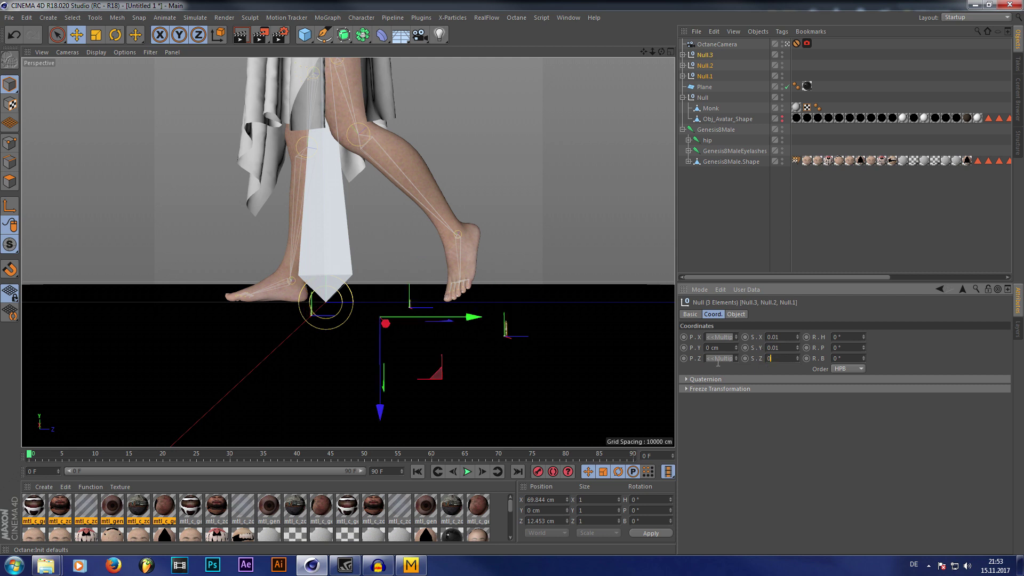
{"action": "key", "text": "Return"}
{"action": "left_click_drag", "start_coordinate": [463, 317], "coordinate": [427, 319]}
Open the Octane Live Viewer and switch its rendering mode to path tracing (PT)
{"action": "left_click", "coordinate": [519, 18]}
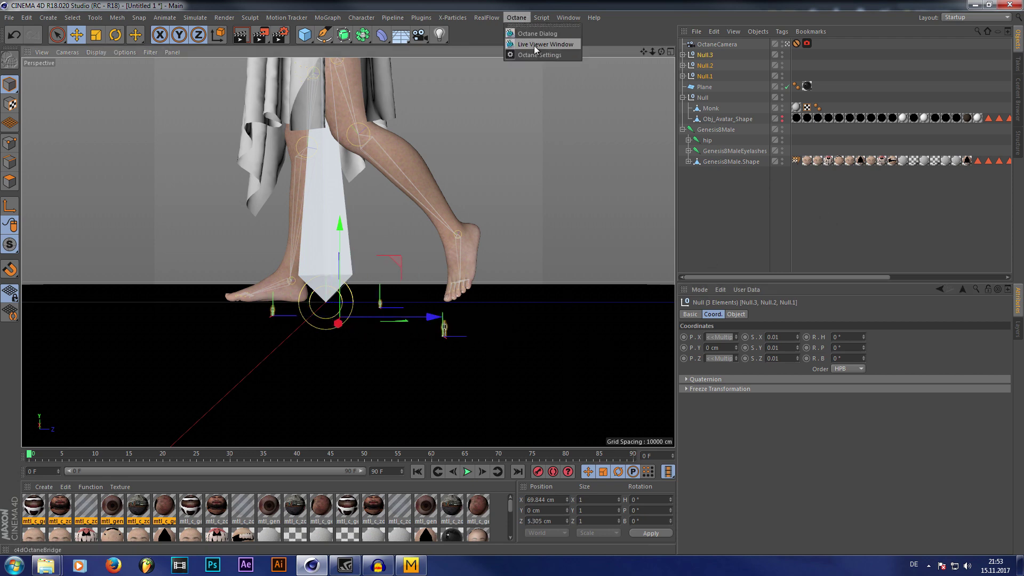
{"action": "left_click", "coordinate": [534, 45]}
{"action": "left_click_drag", "start_coordinate": [382, 184], "coordinate": [308, 89]}
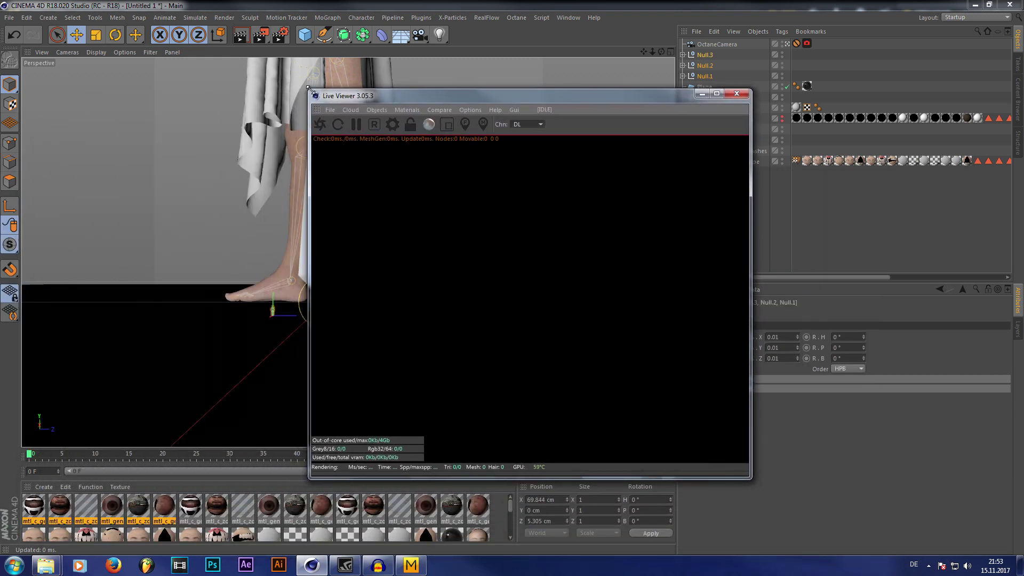
{"action": "left_click", "coordinate": [513, 127]}
{"action": "left_click", "coordinate": [524, 145]}
Dock the Live Viewer beside the material list, enlarge the area below the viewport and start the live render
{"action": "left_click_drag", "start_coordinate": [403, 98], "coordinate": [225, 82]}
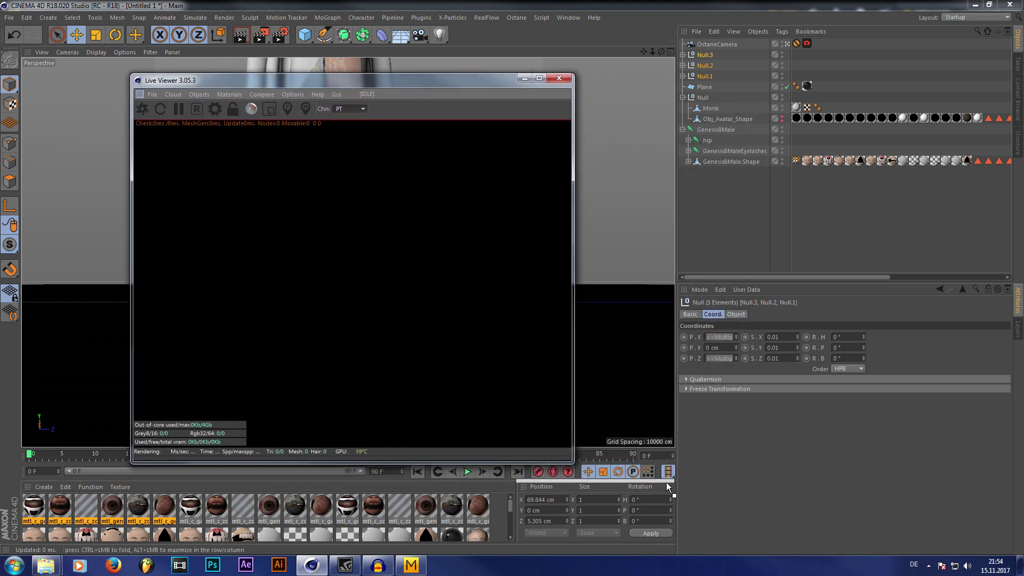
{"action": "left_click_drag", "start_coordinate": [676, 464], "coordinate": [507, 494]}
{"action": "left_click_drag", "start_coordinate": [362, 448], "coordinate": [362, 251]}
{"action": "left_click", "coordinate": [241, 312]}
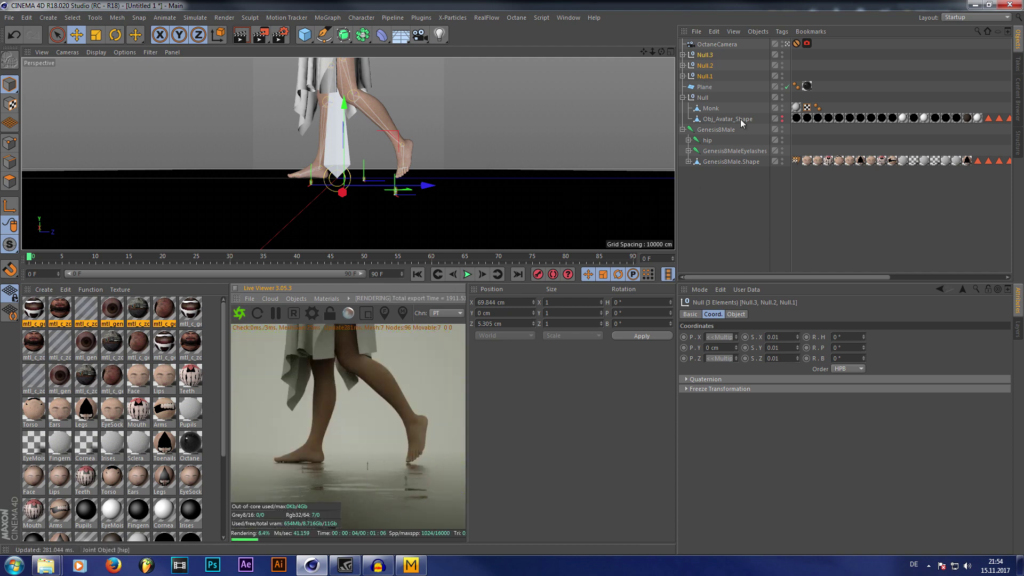
Expand the hierarchies of the miniature figure nulls to reach their meshes, and create a new Octane material
{"action": "left_click", "coordinate": [683, 55]}
{"action": "scroll", "coordinate": [726, 121], "scroll_direction": "down", "scroll_amount": 10}
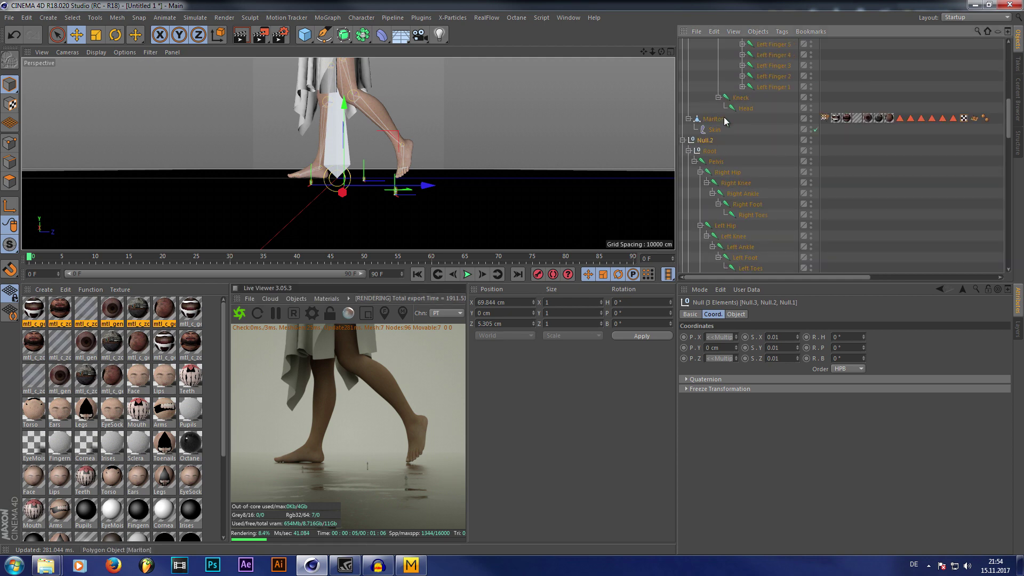
{"action": "scroll", "coordinate": [110, 507], "scroll_direction": "down", "scroll_amount": 4}
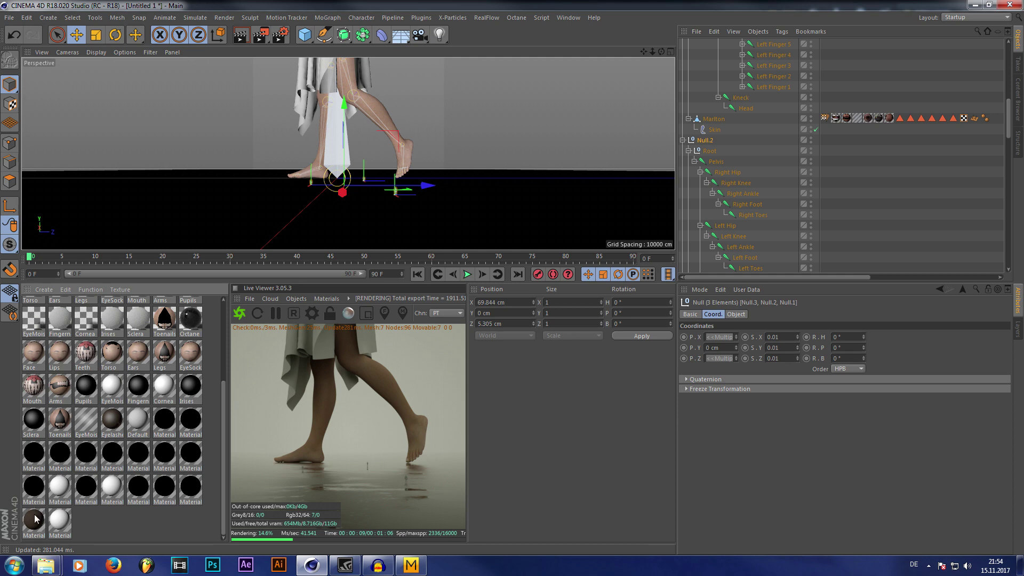
{"action": "scroll", "coordinate": [38, 480], "scroll_direction": "up", "scroll_amount": 4}
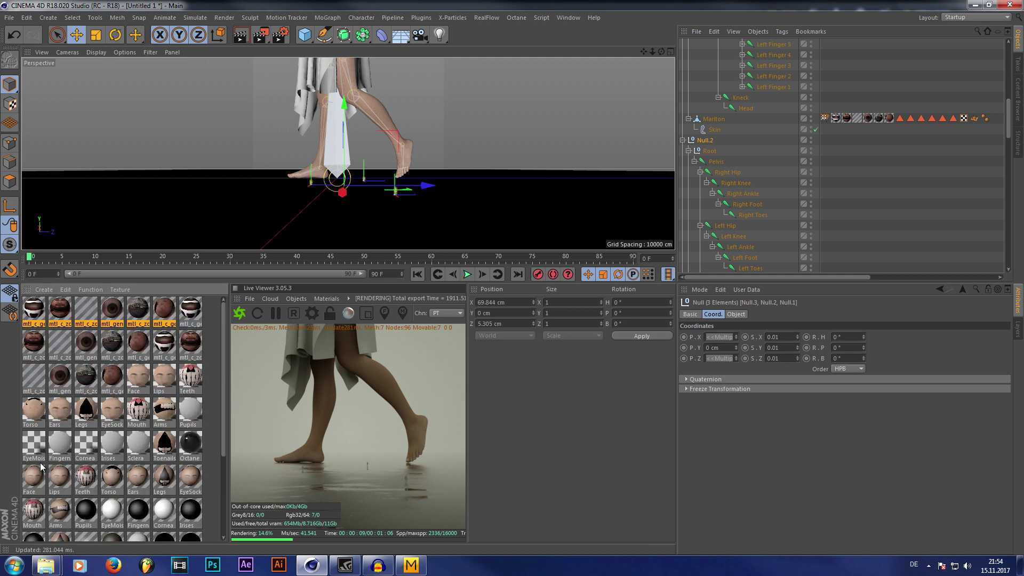
{"action": "left_click", "coordinate": [49, 291]}
{"action": "mouse_move", "coordinate": [57, 323]}
{"action": "mouse_move", "coordinate": [153, 322]}
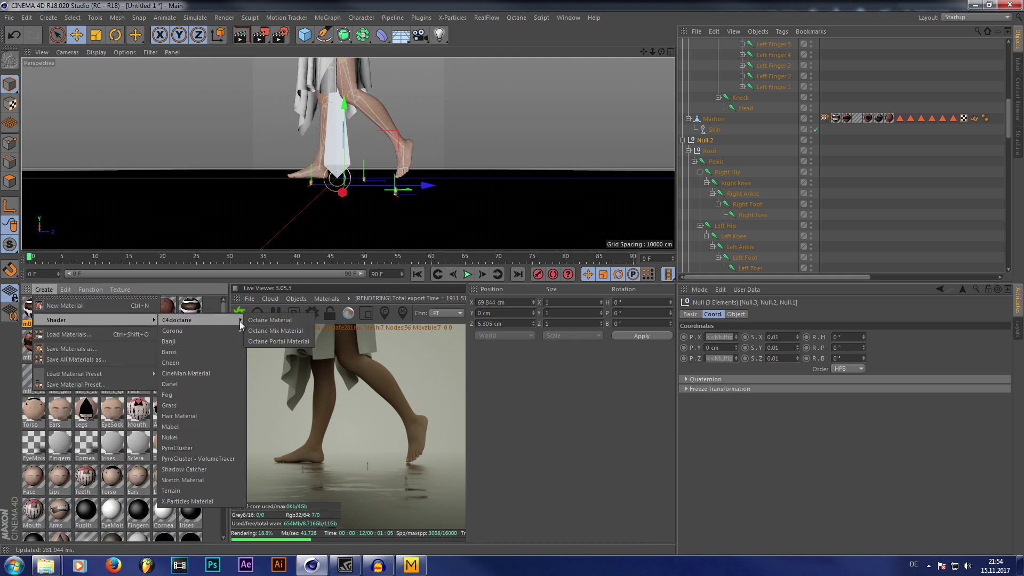
{"action": "left_click", "coordinate": [267, 322]}
Set the new Octane material's diffuse colour to black, with RGB values of 0
{"action": "double_click", "coordinate": [34, 311]}
{"action": "left_click", "coordinate": [179, 212]}
{"action": "left_click", "coordinate": [292, 119]}
{"action": "left_click_drag", "start_coordinate": [315, 143], "coordinate": [197, 158]}
{"action": "left_click", "coordinate": [267, 161]}
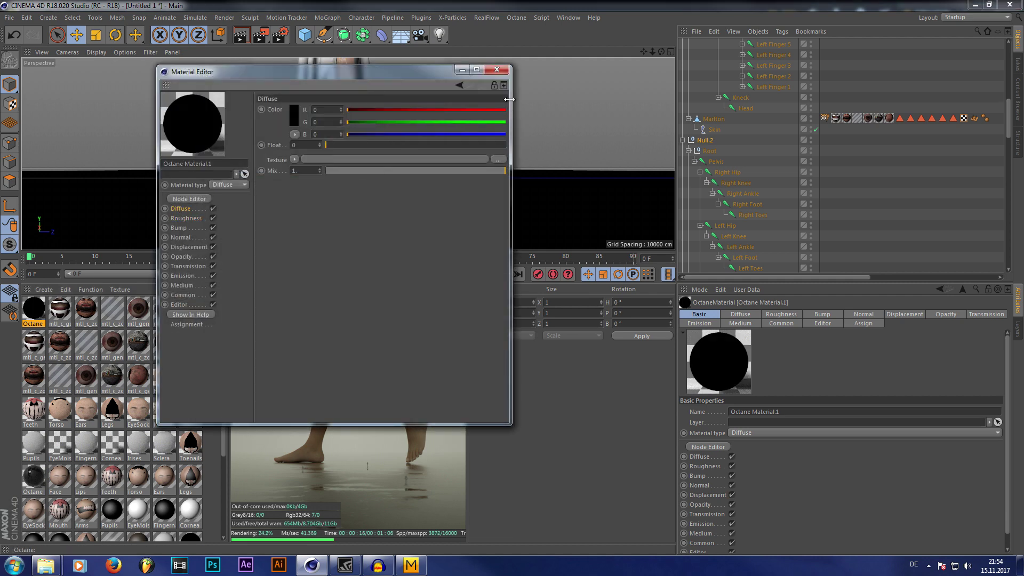
{"action": "left_click", "coordinate": [497, 69]}
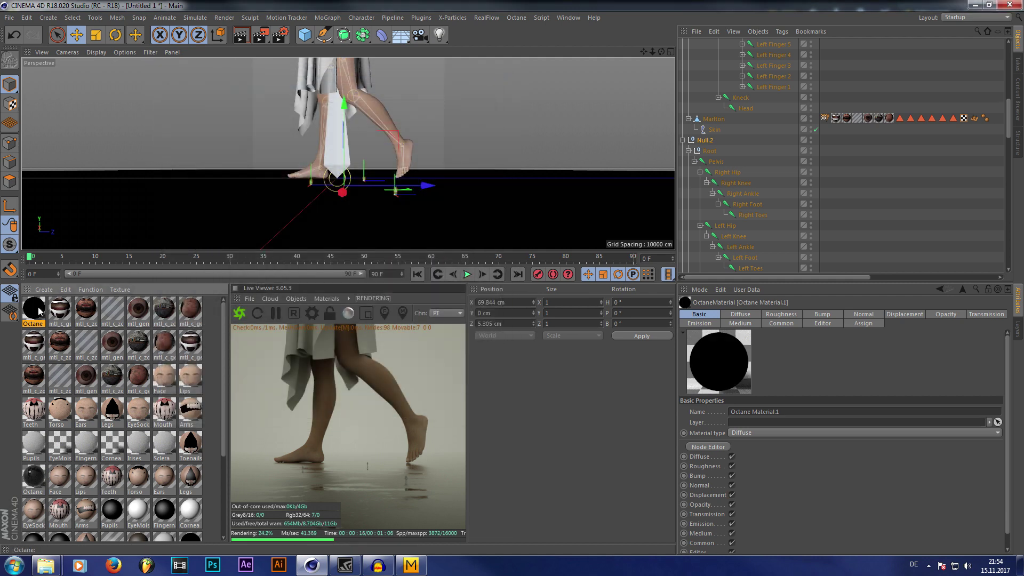
Delete the texture and polygon selection tags on the Null.3 figure's mesh and apply the black Octane material to it
{"action": "left_click", "coordinate": [836, 118]}
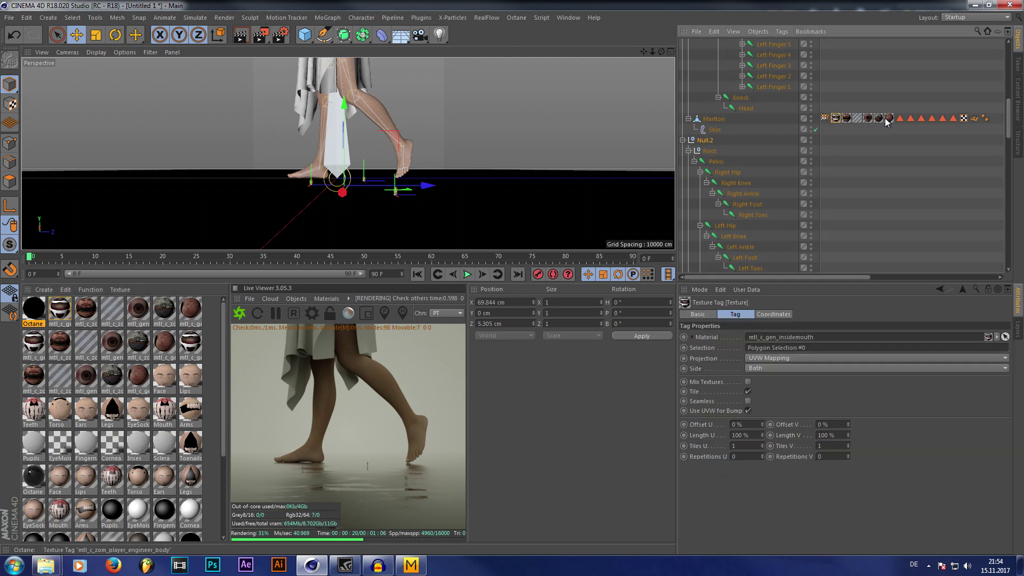
{"action": "left_click", "coordinate": [952, 117], "text": "shift"}
{"action": "key", "text": "Delete"}
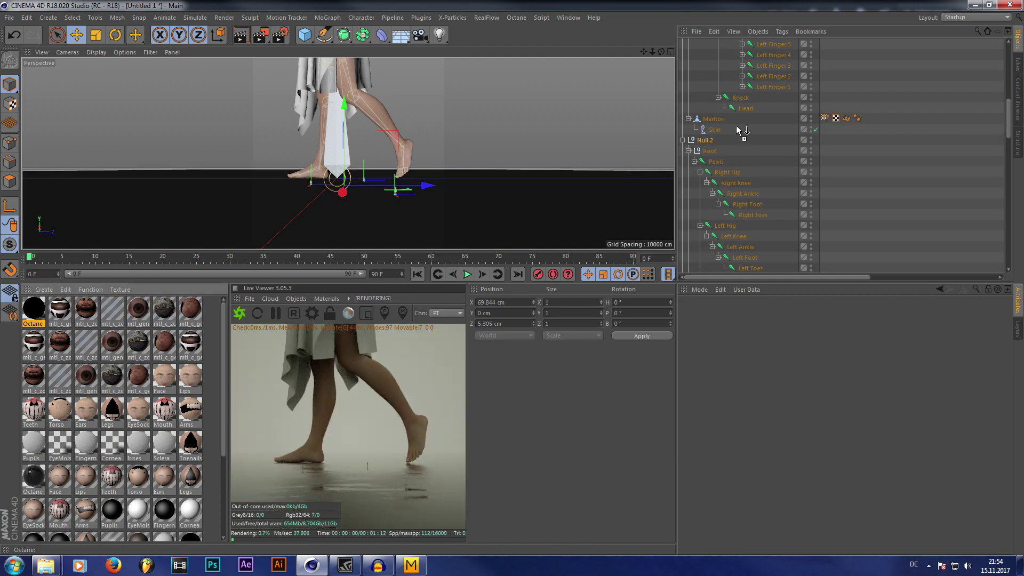
{"action": "left_click_drag", "start_coordinate": [742, 130], "coordinate": [744, 120]}
Strip the original texture and selection tags from the next miniature figure's mesh and assign the black material instead
{"action": "key", "text": "ctrl+z"}
{"action": "key", "text": "ctrl+z"}
{"action": "left_click", "coordinate": [956, 139], "text": "shift"}
{"action": "key", "text": "Delete"}
{"action": "left_click_drag", "start_coordinate": [122, 297], "coordinate": [717, 139]}
Replace the last miniature figure's texture and selection tags with the black Octane material, and collapse the three figure nulls
{"action": "scroll", "coordinate": [729, 164], "scroll_direction": "down", "scroll_amount": 10}
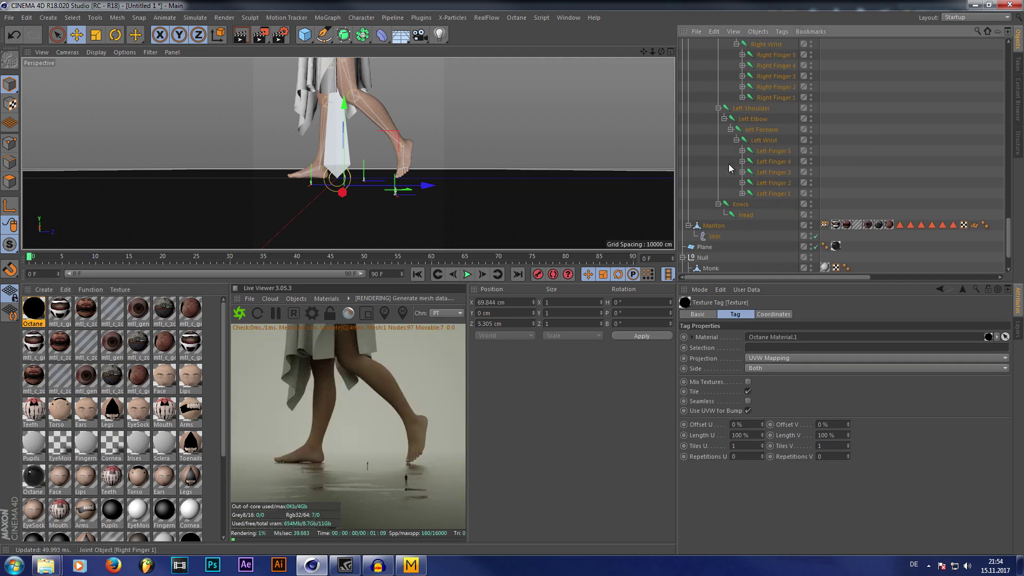
{"action": "scroll", "coordinate": [730, 168], "scroll_direction": "down", "scroll_amount": 5}
{"action": "left_click", "coordinate": [952, 172], "text": "shift"}
{"action": "key", "text": "Delete"}
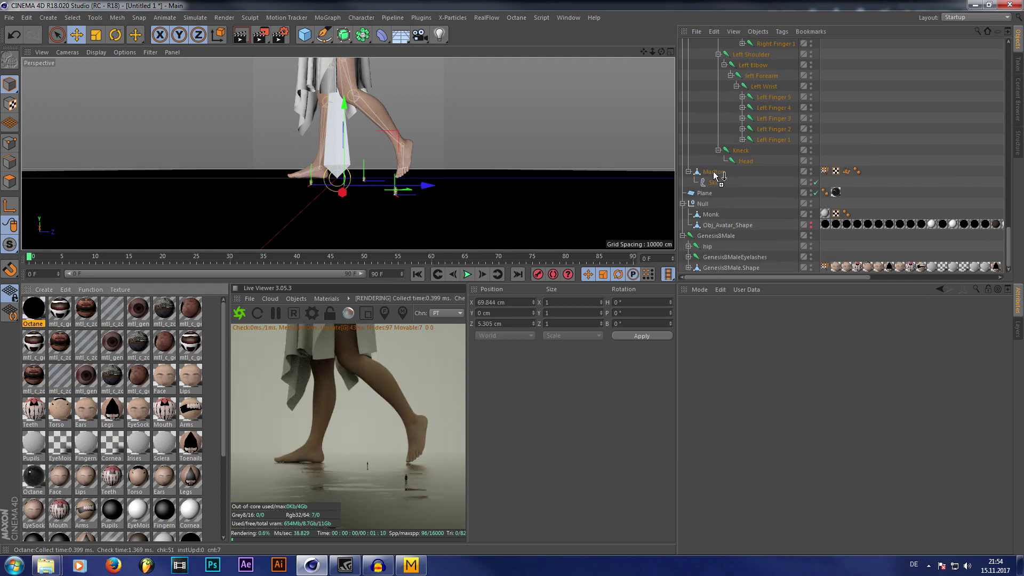
{"action": "left_click_drag", "start_coordinate": [715, 175], "coordinate": [715, 173]}
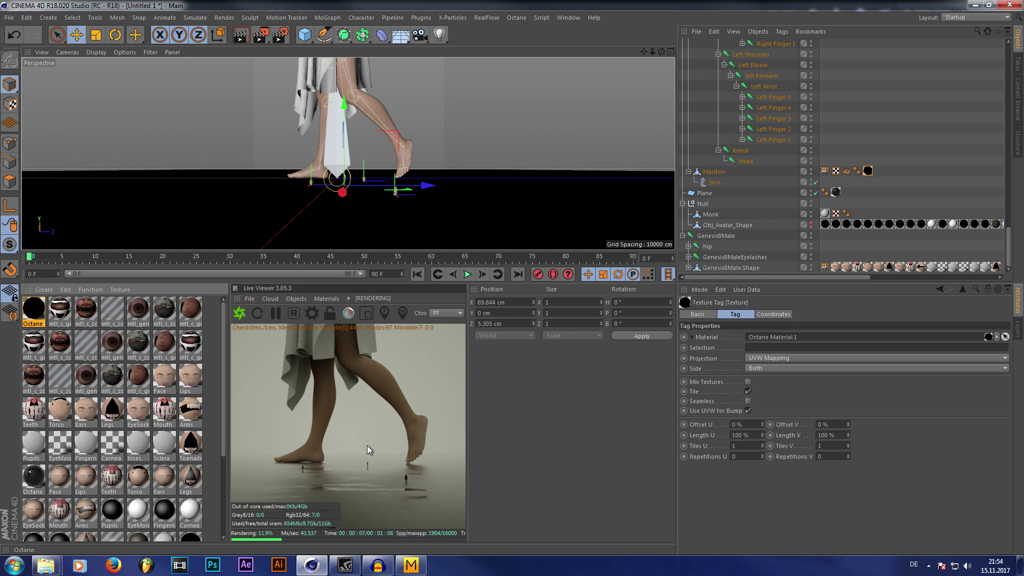
{"action": "scroll", "coordinate": [785, 156], "scroll_direction": "up", "scroll_amount": 8}
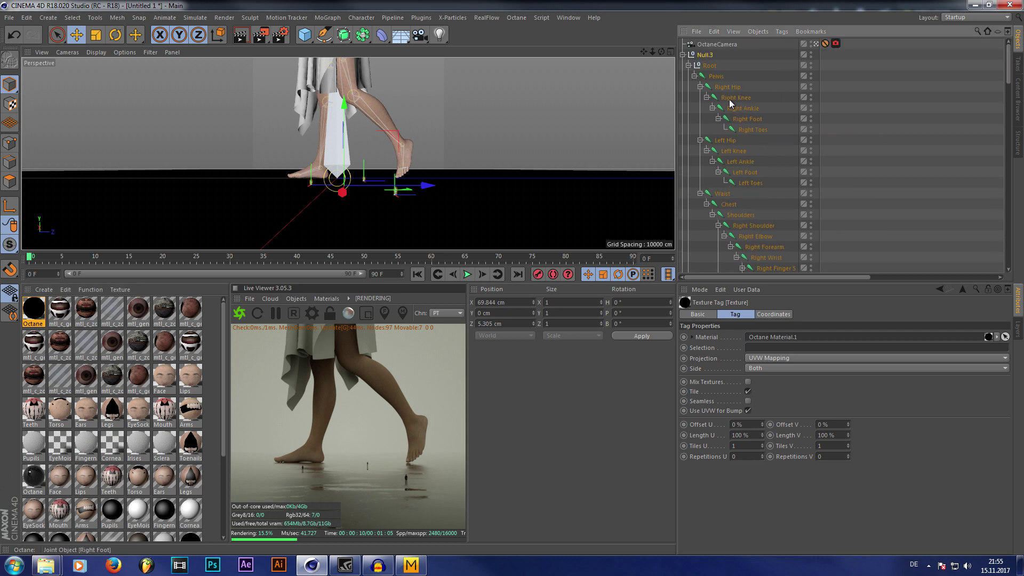
{"action": "left_click", "coordinate": [684, 55]}
{"action": "left_click", "coordinate": [684, 65]}
{"action": "left_click", "coordinate": [683, 76]}
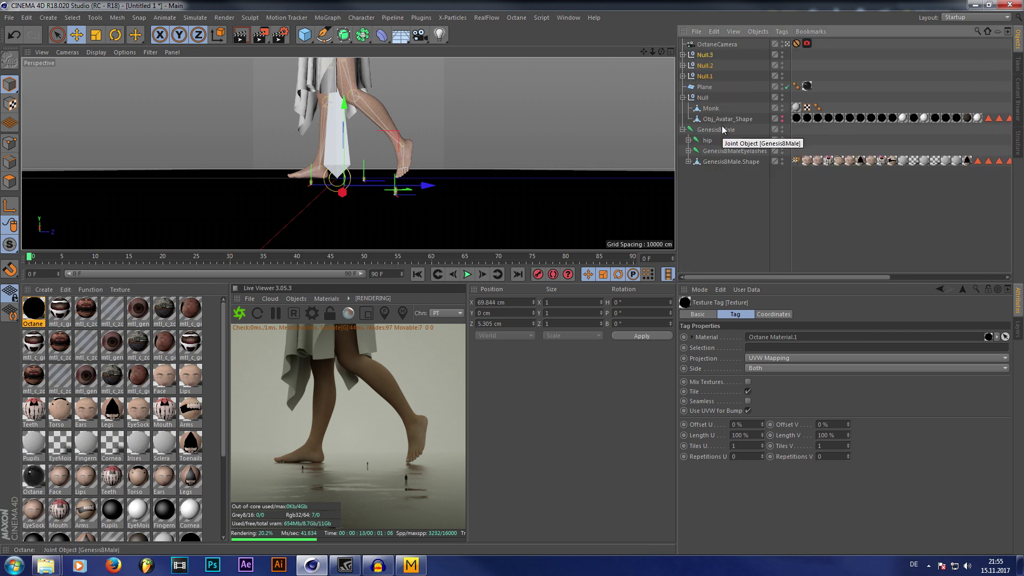
Add a Subdivision Surface inside the Null and place the Monk robe mesh under it to smooth it
{"action": "left_click", "coordinate": [723, 161]}
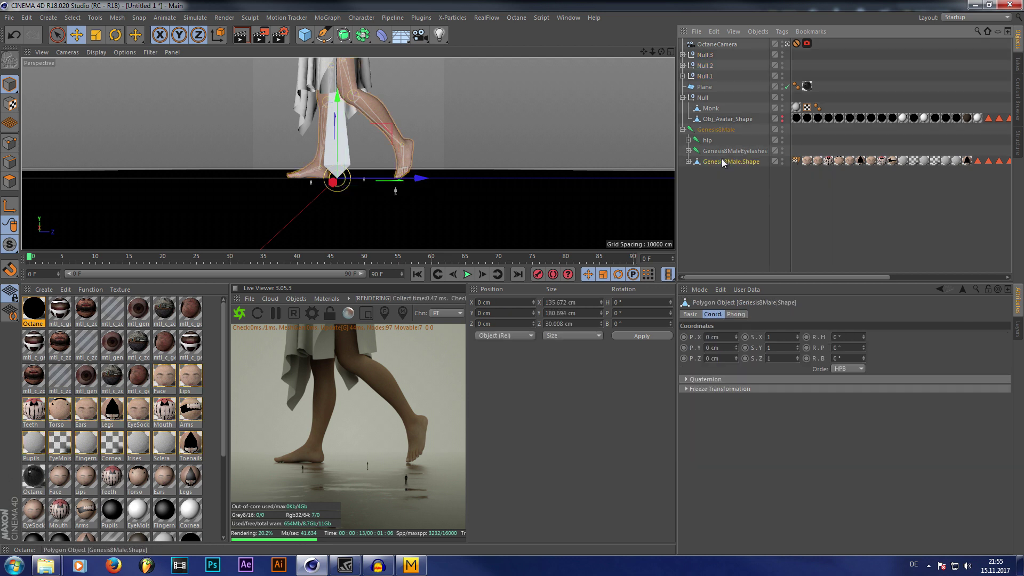
{"action": "left_click", "coordinate": [709, 119]}
{"action": "left_click_drag", "start_coordinate": [344, 35], "coordinate": [372, 53]}
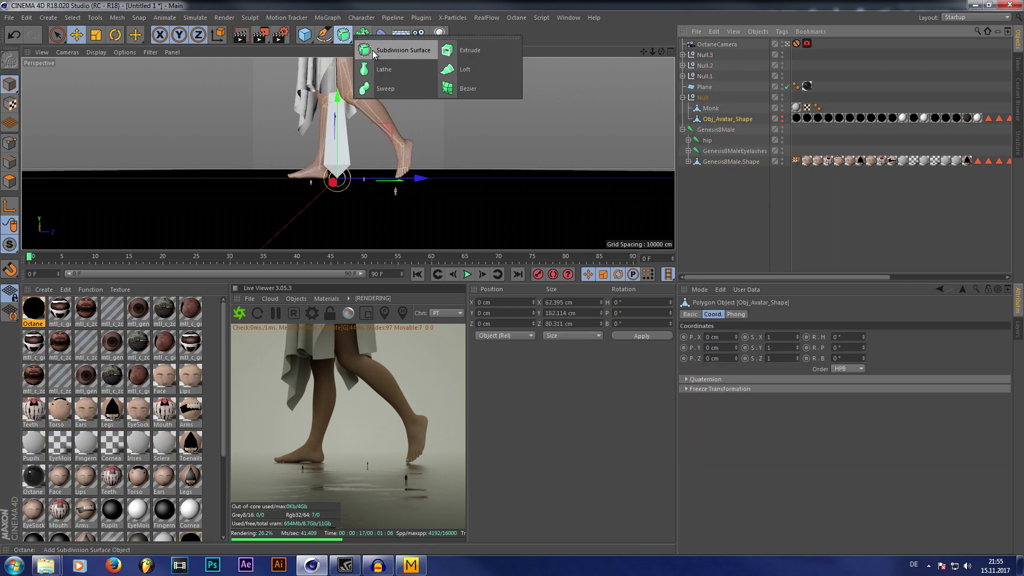
{"action": "left_click", "coordinate": [371, 53]}
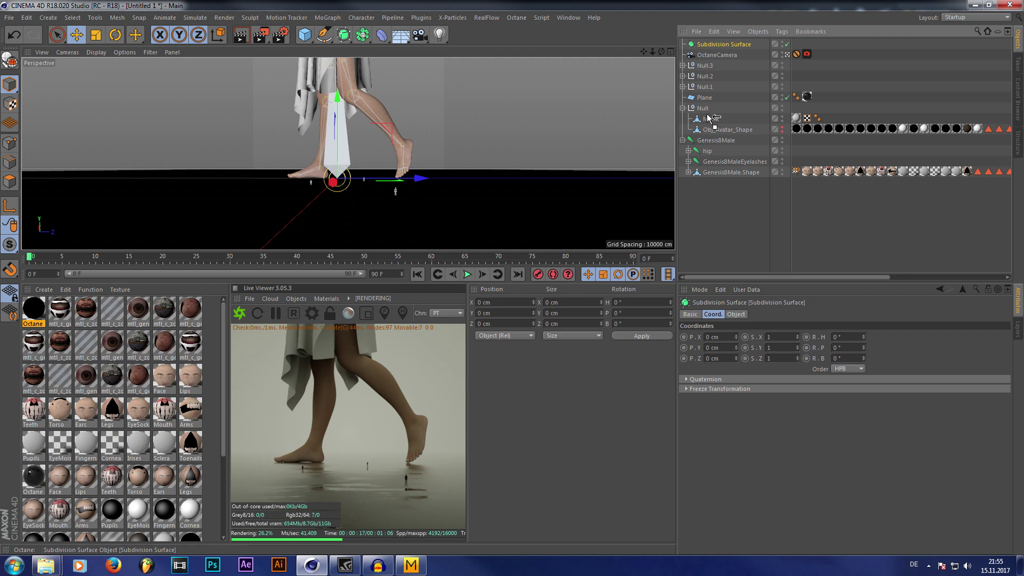
{"action": "left_click_drag", "start_coordinate": [709, 117], "coordinate": [713, 110]}
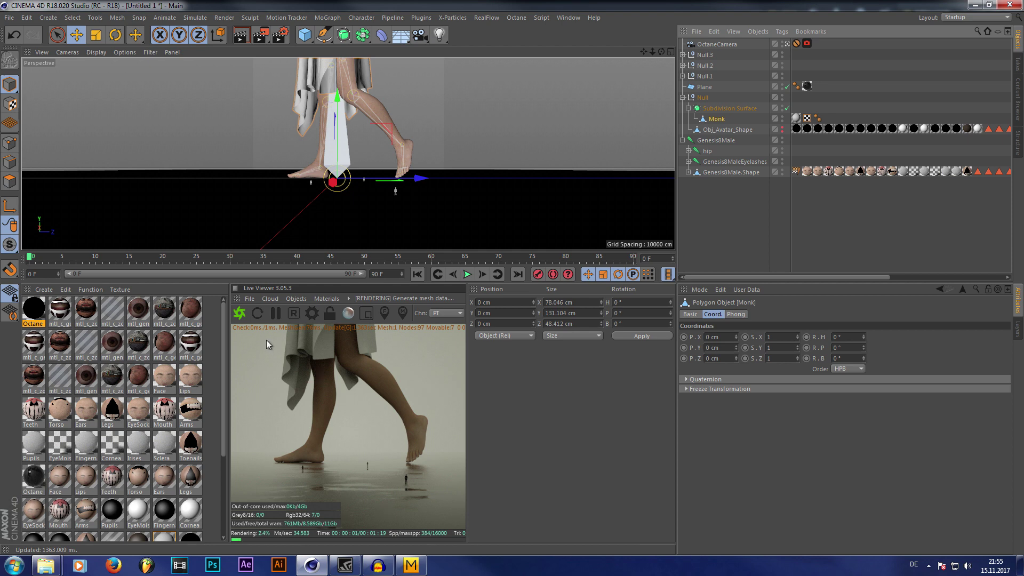
Create another Octane material, set its type to Glossy and its index to about 5.06
{"action": "left_click", "coordinate": [44, 290]}
{"action": "mouse_move", "coordinate": [57, 321]}
{"action": "mouse_move", "coordinate": [181, 320]}
{"action": "left_click", "coordinate": [269, 320]}
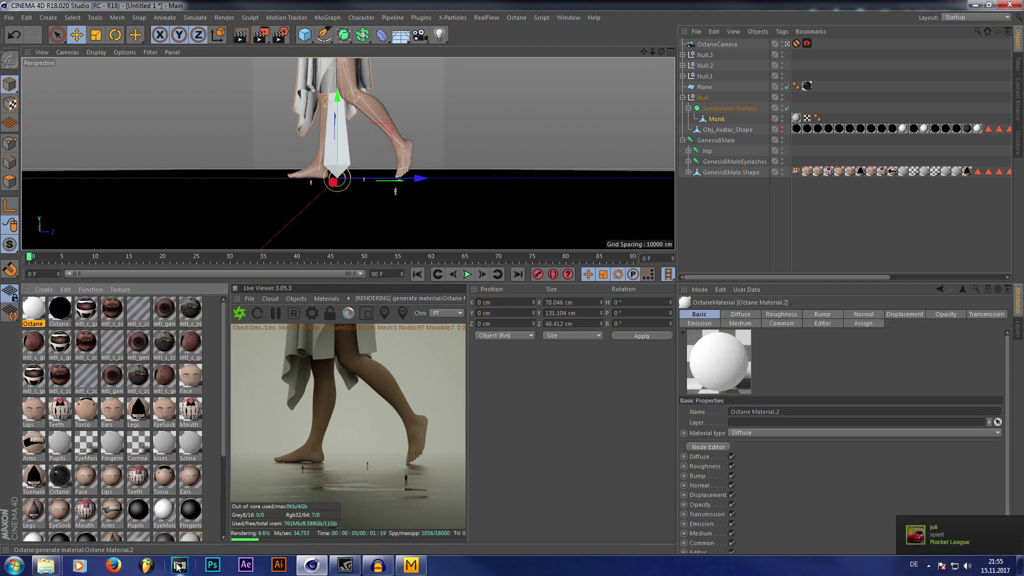
{"action": "double_click", "coordinate": [46, 313]}
{"action": "left_click", "coordinate": [229, 185]}
{"action": "left_click", "coordinate": [226, 211]}
{"action": "left_click", "coordinate": [181, 296]}
{"action": "left_click_drag", "start_coordinate": [376, 110], "coordinate": [402, 110]}
{"action": "left_click", "coordinate": [411, 111]}
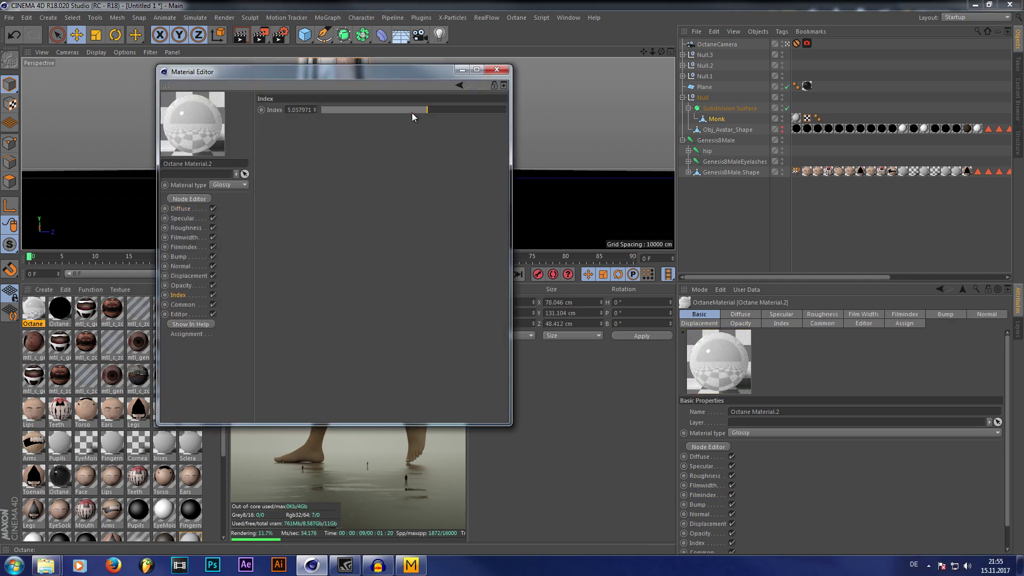
Set the glossy material's film width float to about 0.133 and apply the material to the Monk robe
{"action": "left_click", "coordinate": [184, 237]}
{"action": "left_click", "coordinate": [344, 145]}
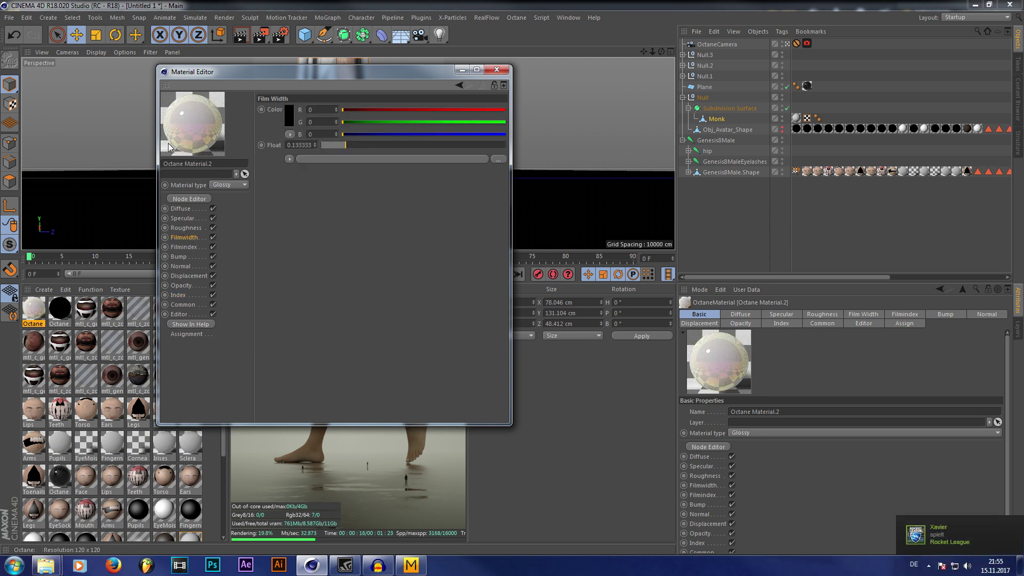
{"action": "left_click", "coordinate": [497, 69]}
{"action": "left_click_drag", "start_coordinate": [765, 81], "coordinate": [799, 118]}
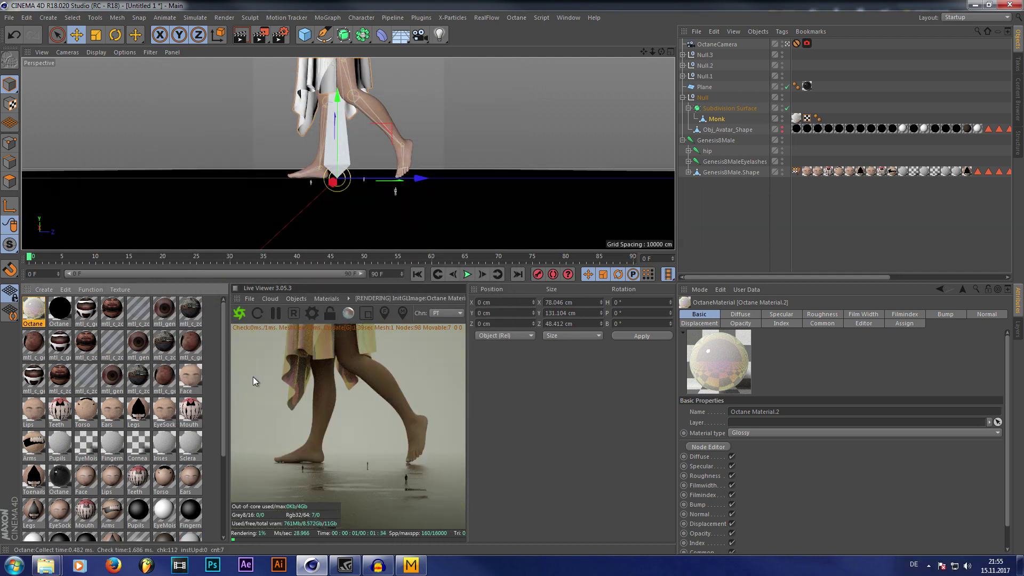
Lower the index of the Monk robe's glossy Octane material
{"action": "double_click", "coordinate": [37, 310]}
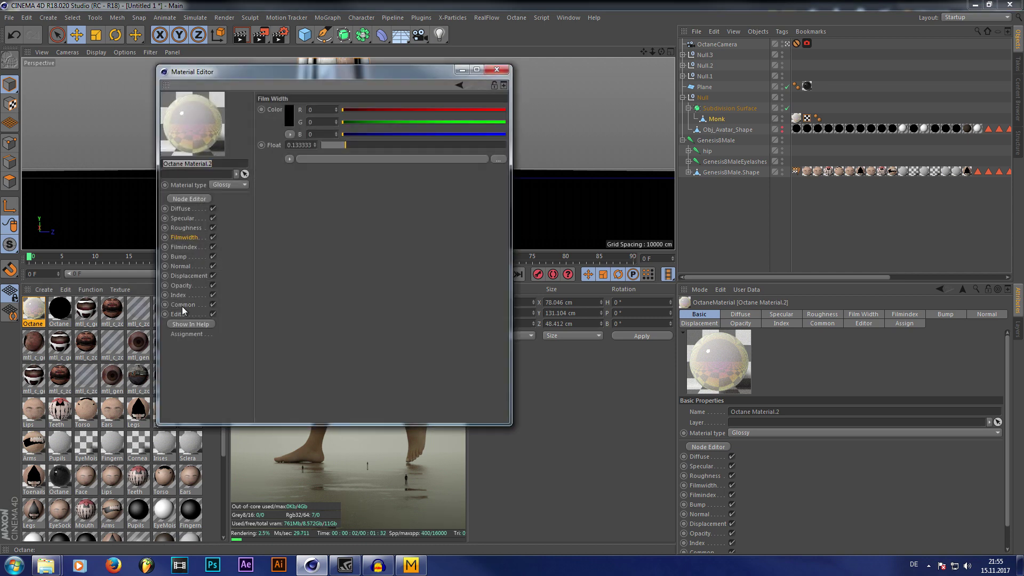
{"action": "left_click", "coordinate": [179, 294]}
{"action": "left_click", "coordinate": [375, 111]}
{"action": "left_click", "coordinate": [493, 70]}
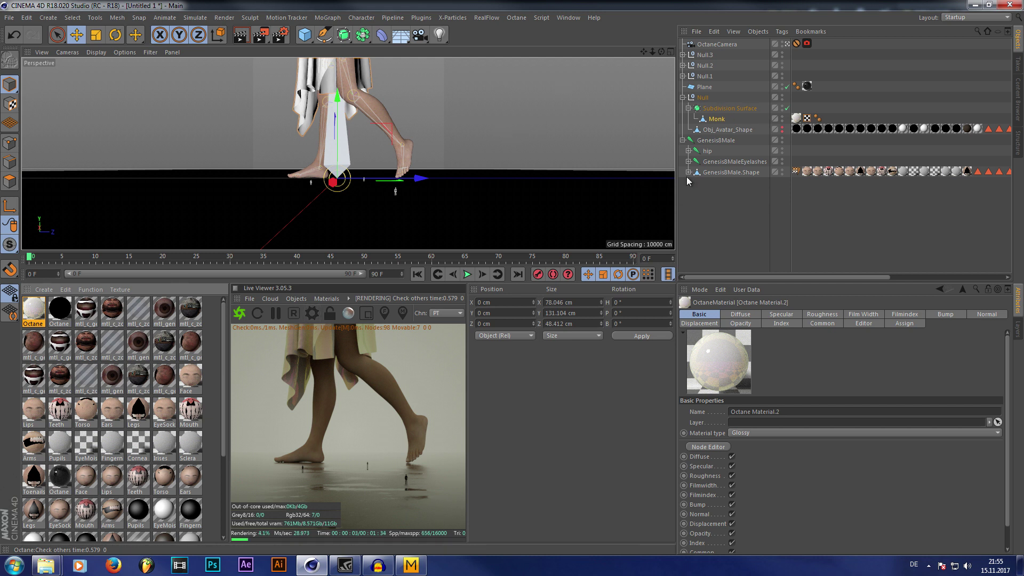
{"action": "left_click", "coordinate": [349, 298]}
{"action": "mouse_move", "coordinate": [360, 322]}
{"action": "left_click", "coordinate": [392, 323]}
{"action": "left_click", "coordinate": [690, 229]}
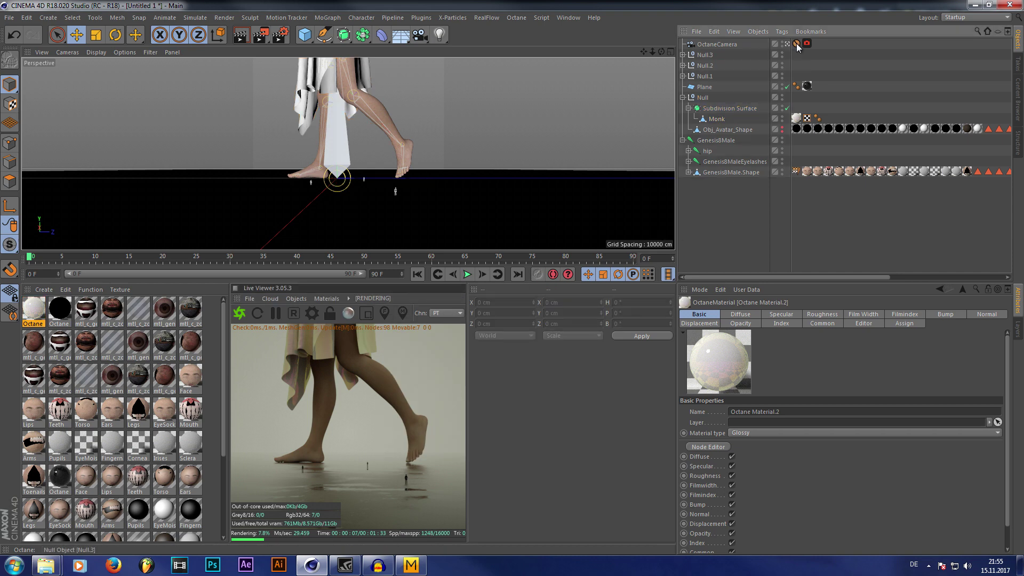
Leave the Octane camera view, add an Octane area light and place it beside the floor at about Z -798.6 cm, Y 180.5 cm
{"action": "left_click", "coordinate": [787, 45]}
{"action": "left_click_drag", "start_coordinate": [662, 52], "coordinate": [725, 85]}
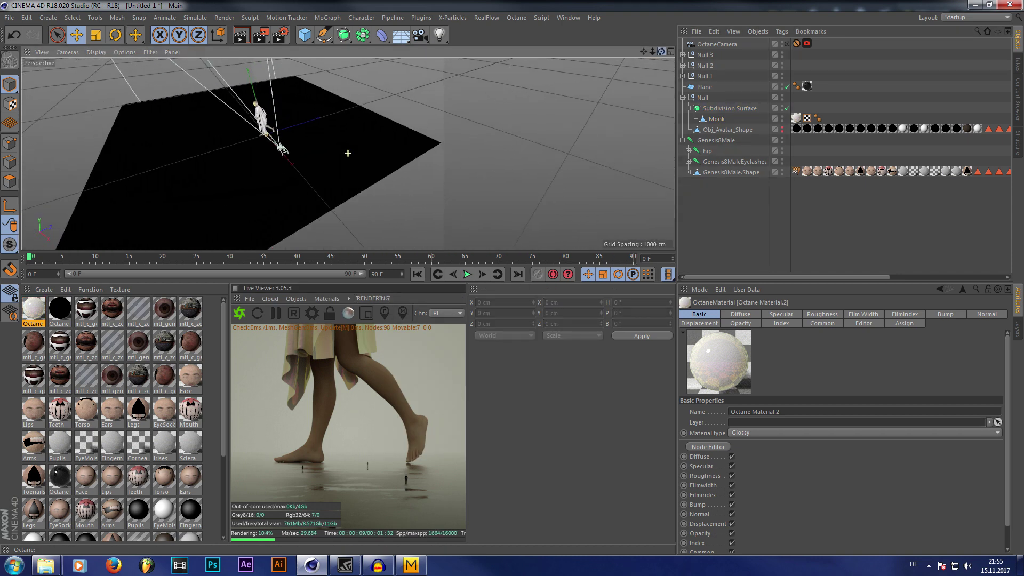
{"action": "scroll", "coordinate": [522, 156], "scroll_direction": "down", "scroll_amount": 3}
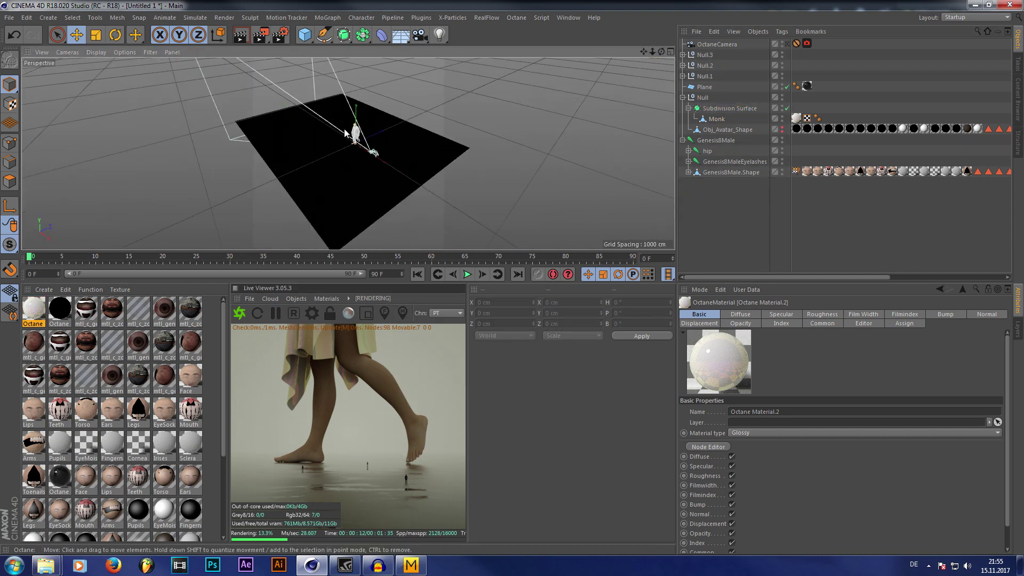
{"action": "scroll", "coordinate": [346, 131], "scroll_direction": "up", "scroll_amount": 5}
{"action": "scroll", "coordinate": [414, 157], "scroll_direction": "down", "scroll_amount": 3}
{"action": "left_click", "coordinate": [296, 298]}
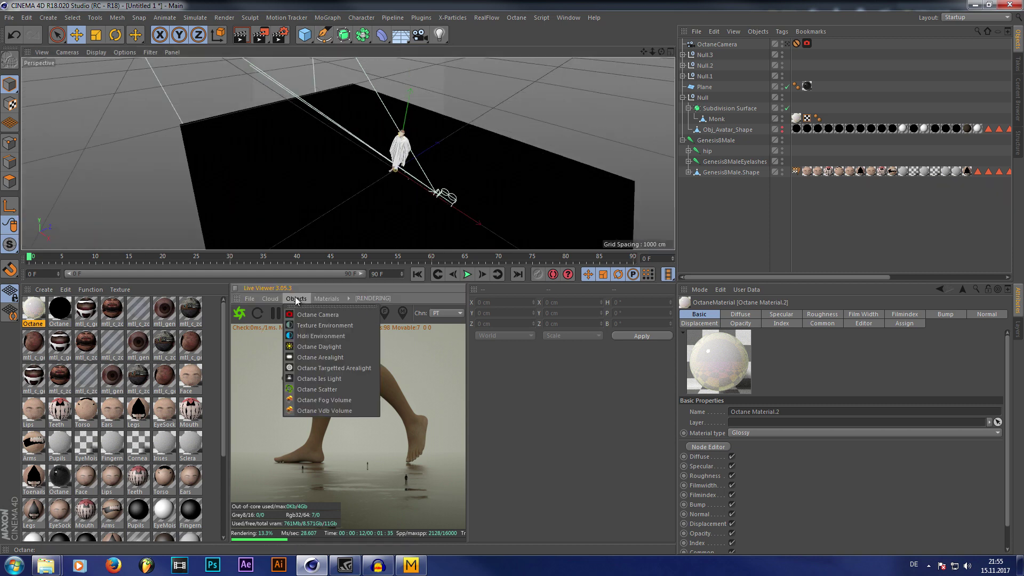
{"action": "left_click", "coordinate": [313, 356]}
{"action": "left_click_drag", "start_coordinate": [299, 160], "coordinate": [85, 205], "text": "alt"}
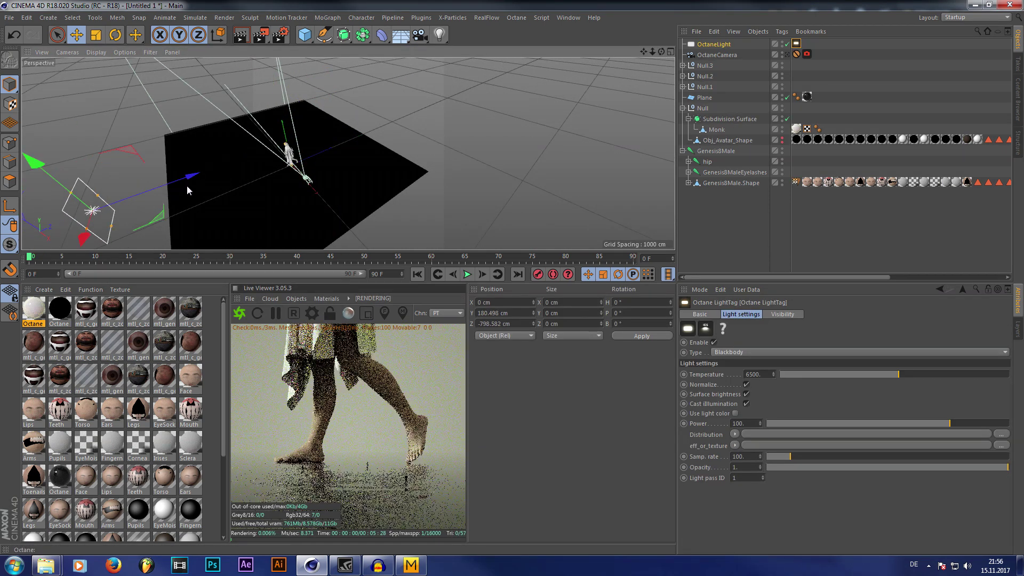
Duplicate the area light to the opposite side of the monk at about Z 789 cm, with its pitch rotated to 180°
{"action": "scroll", "coordinate": [192, 185], "scroll_direction": "down", "scroll_amount": 3}
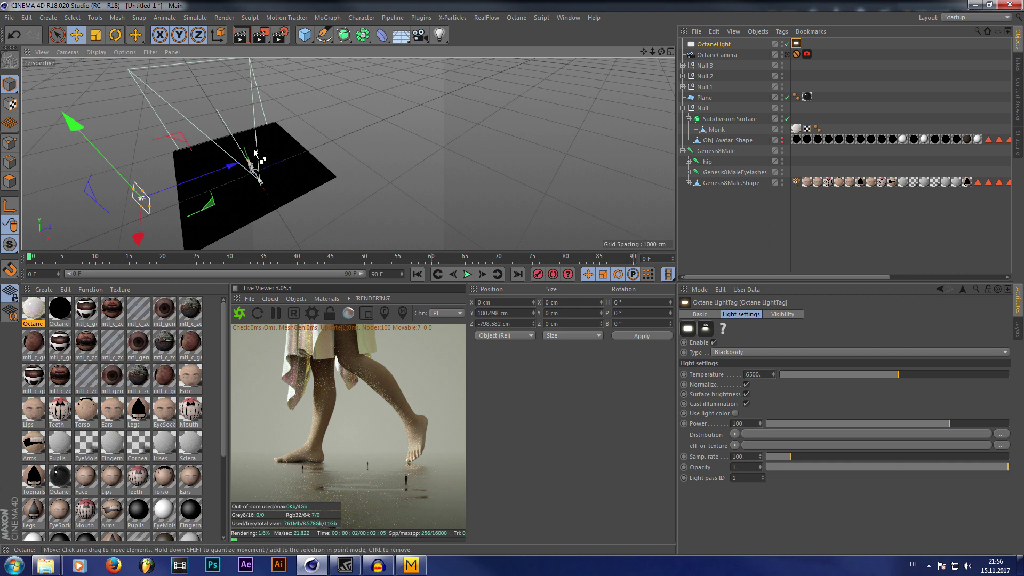
{"action": "key", "text": "ctrl+c"}
{"action": "key", "text": "ctrl+v"}
{"action": "left_click_drag", "start_coordinate": [206, 177], "coordinate": [352, 147]}
{"action": "key", "text": "r"}
{"action": "left_click_drag", "start_coordinate": [269, 122], "coordinate": [267, 140]}
{"action": "type", "text": "180"}
{"action": "key", "text": "Return"}
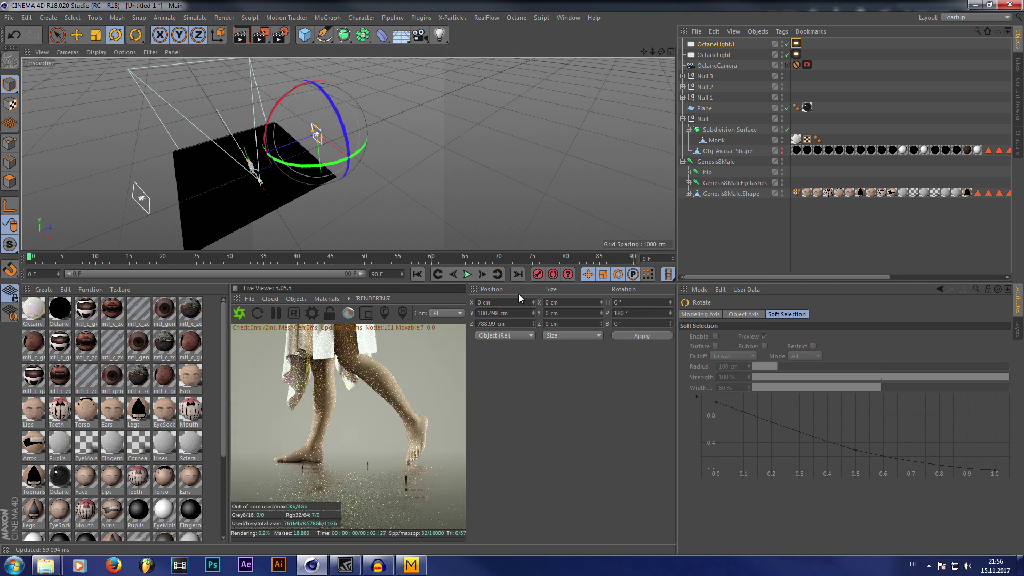
{"action": "left_click", "coordinate": [91, 35]}
{"action": "left_click_drag", "start_coordinate": [100, 81], "coordinate": [228, 88]}
Set the duplicated area light's blackbody temperature to about 1387 for a warm orange glow
{"action": "left_click", "coordinate": [797, 44]}
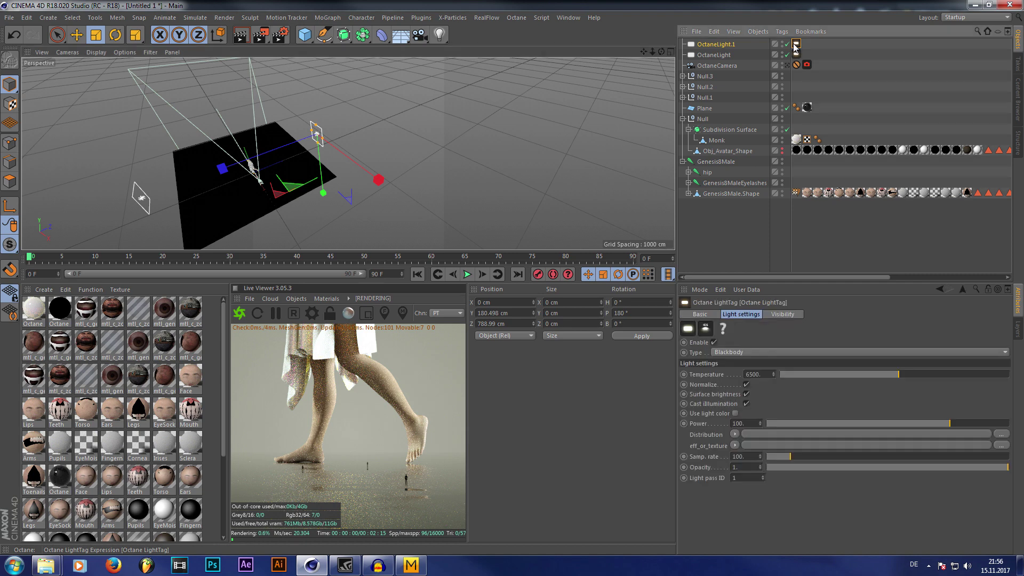
{"action": "left_click", "coordinate": [735, 445]}
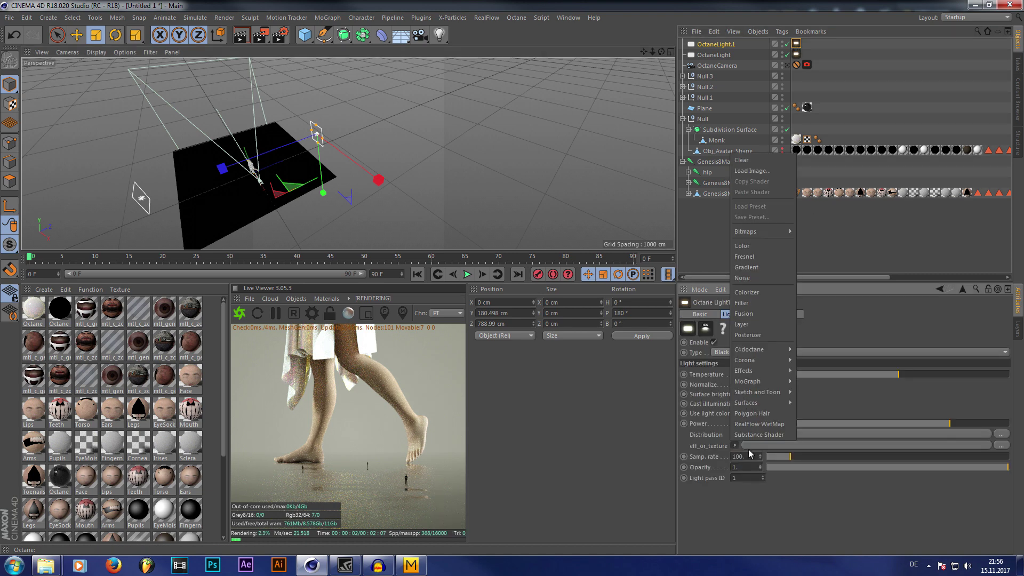
{"action": "left_click", "coordinate": [849, 386]}
{"action": "left_click_drag", "start_coordinate": [848, 375], "coordinate": [798, 377]}
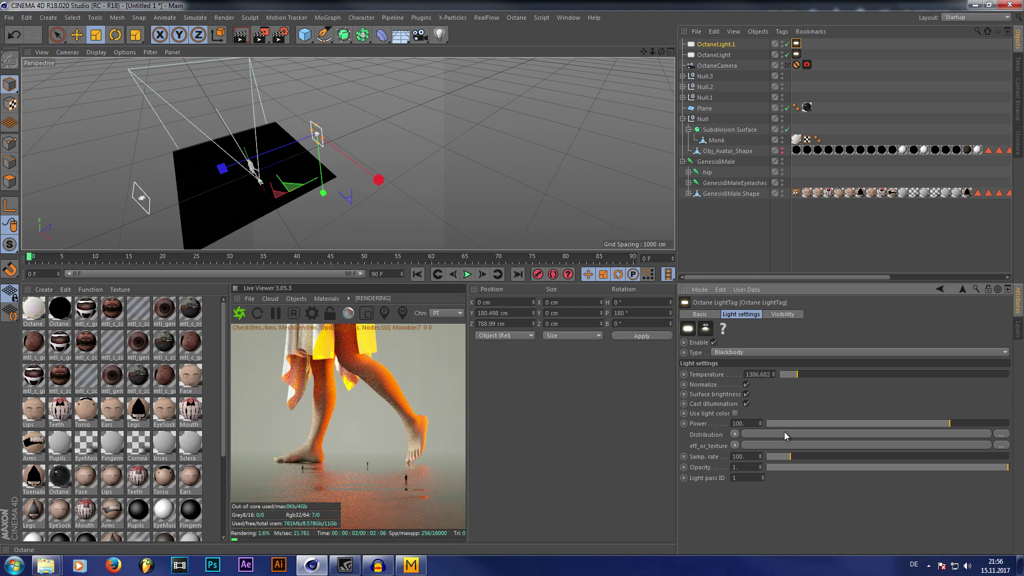
{"action": "left_click", "coordinate": [721, 223]}
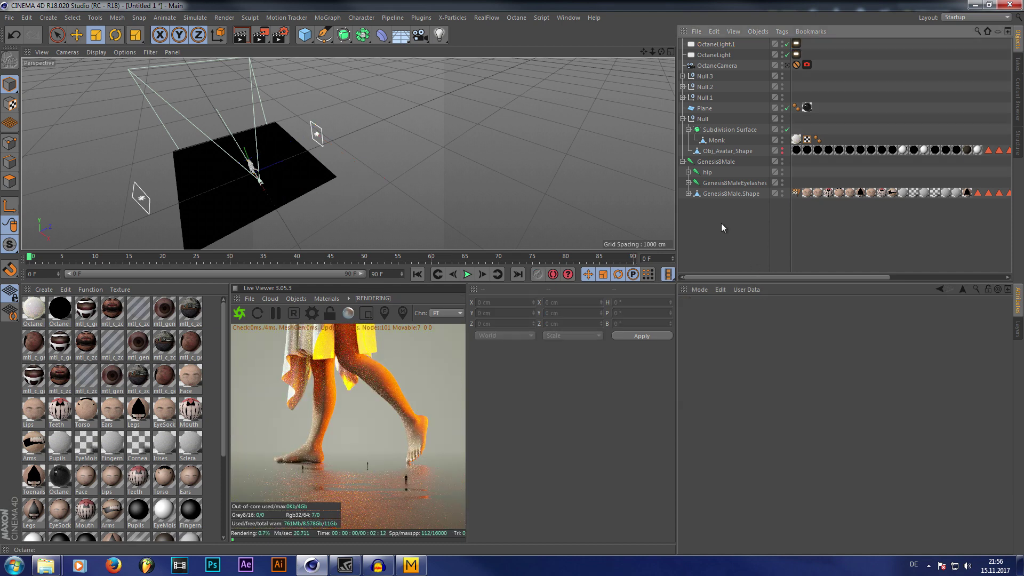
{"action": "mouse_move", "coordinate": [45, 566]}
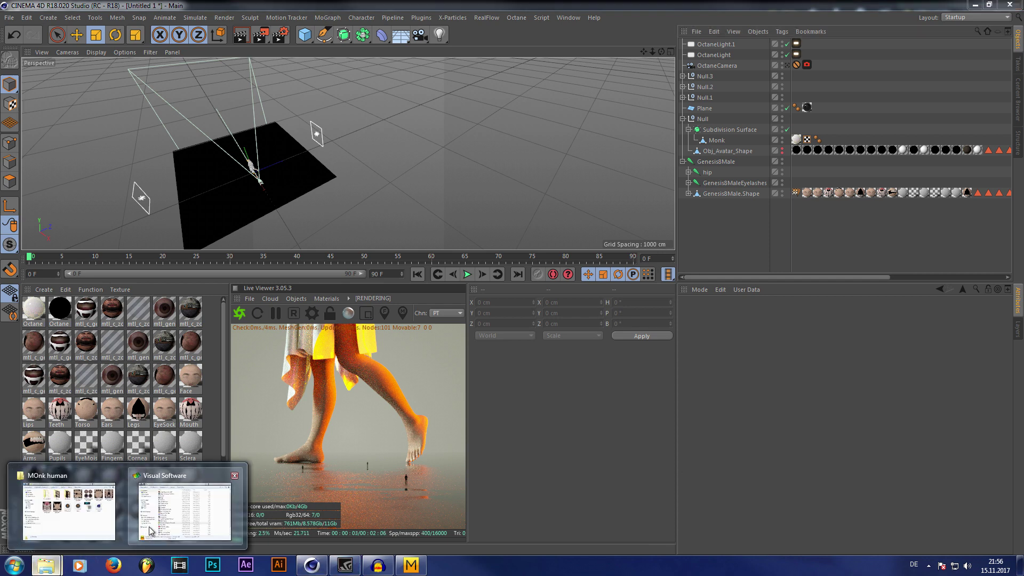
Open the finished Monk DONE render from the Everydays project folder, examine it as a reference and minimise it
{"action": "left_click", "coordinate": [14, 564]}
{"action": "left_click", "coordinate": [192, 346]}
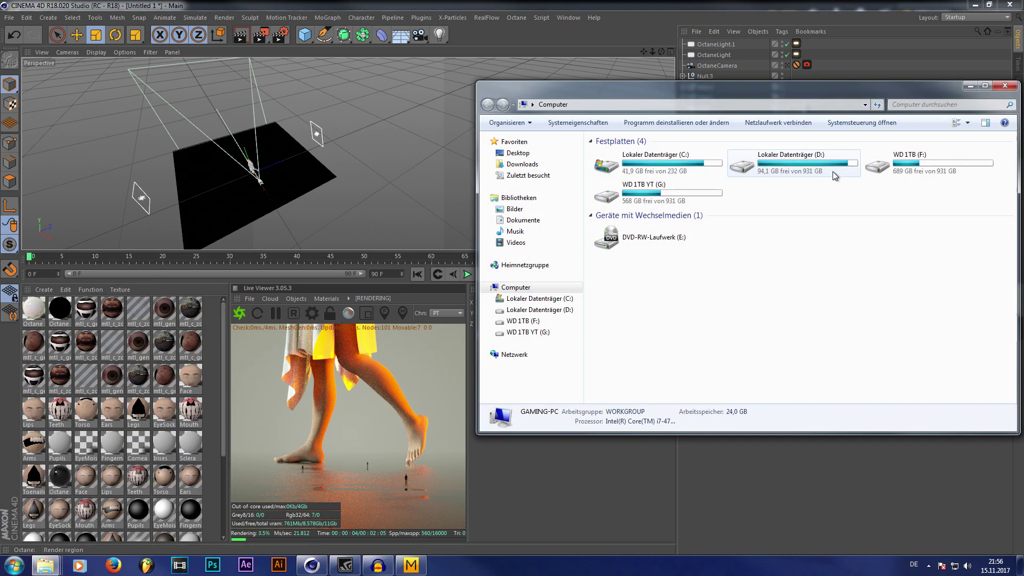
{"action": "double_click", "coordinate": [648, 191]}
{"action": "double_click", "coordinate": [634, 165]}
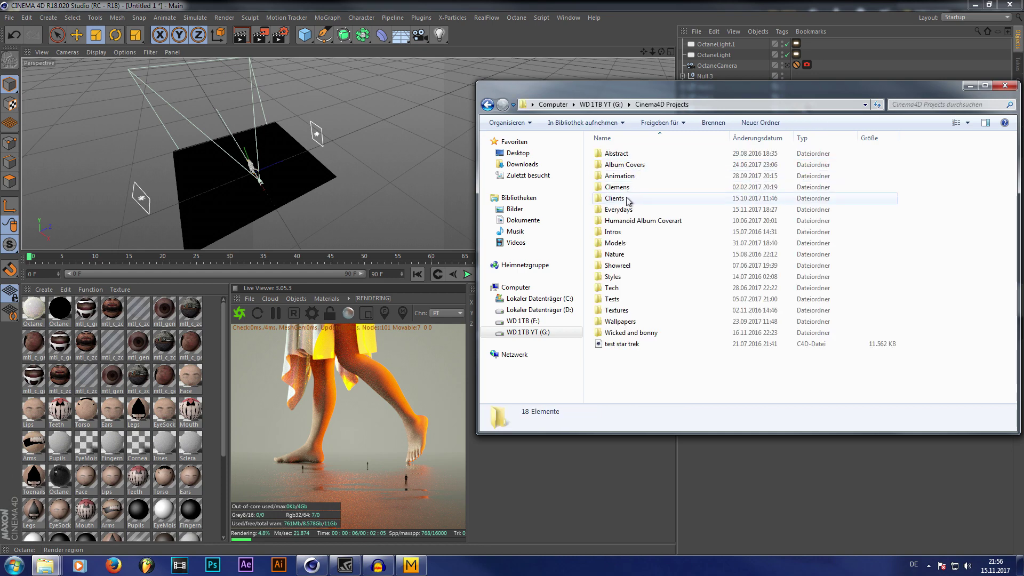
{"action": "double_click", "coordinate": [613, 202]}
{"action": "double_click", "coordinate": [744, 188]}
{"action": "double_click", "coordinate": [776, 185]}
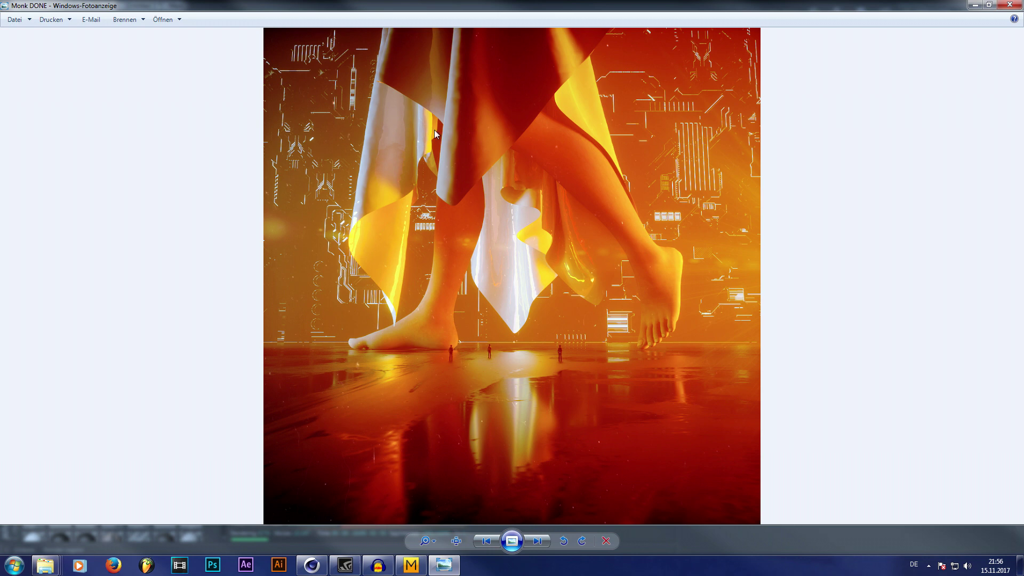
{"action": "left_click", "coordinate": [975, 5]}
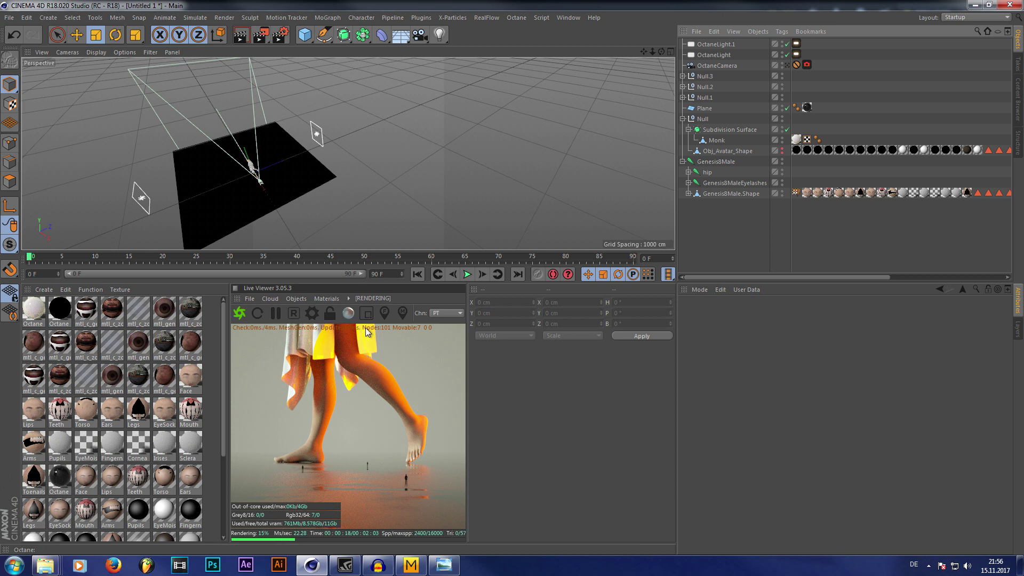
Add a plane behind the monk at about X -1323 cm and rotate its bank to 90° so it stands upright
{"action": "left_click_drag", "start_coordinate": [305, 34], "coordinate": [403, 70]}
{"action": "left_click_drag", "start_coordinate": [289, 174], "coordinate": [398, 187], "text": "alt"}
{"action": "key", "text": "e"}
{"action": "key", "text": "r"}
{"action": "left_click_drag", "start_coordinate": [344, 139], "coordinate": [288, 203]}
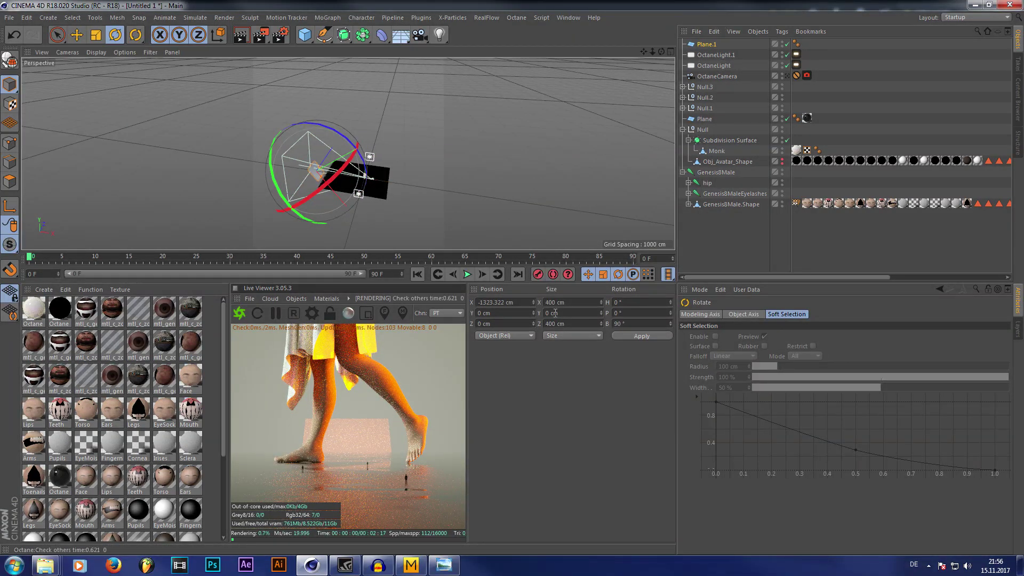
Scale the upright plane to about 1385.6 cm and move it to about X -972.7 cm, Y 427.7 cm as a backdrop
{"action": "key", "text": "t"}
{"action": "left_click_drag", "start_coordinate": [427, 203], "coordinate": [566, 203]}
{"action": "left_click", "coordinate": [76, 34]}
{"action": "left_click_drag", "start_coordinate": [323, 226], "coordinate": [321, 212]}
{"action": "left_click_drag", "start_coordinate": [380, 165], "coordinate": [398, 170]}
{"action": "scroll", "coordinate": [408, 148], "scroll_direction": "up", "scroll_amount": 5}
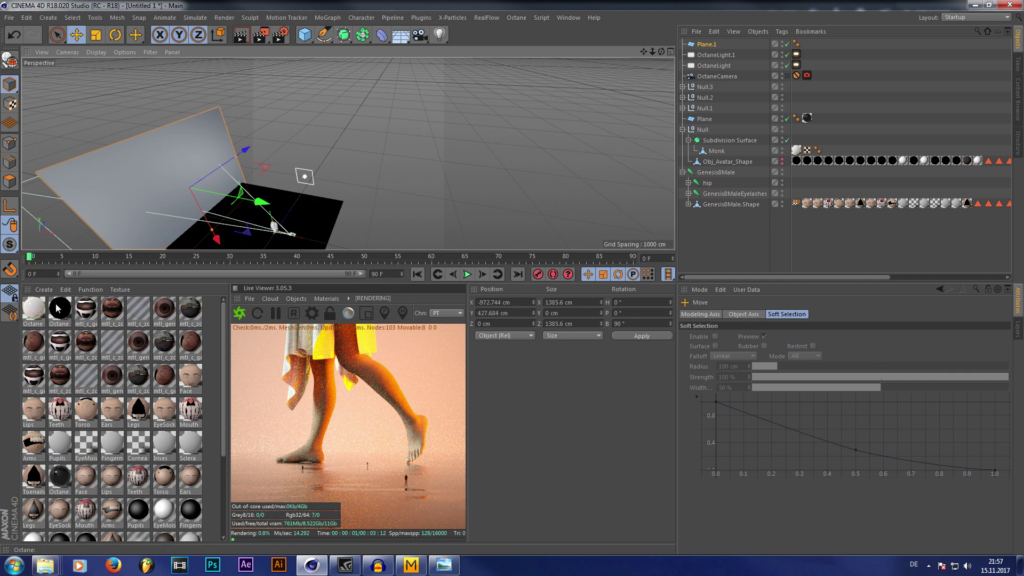
Create a new diffuse Octane material for the backdrop and open it in the maximised Octane Node Editor
{"action": "left_click", "coordinate": [43, 289]}
{"action": "mouse_move", "coordinate": [238, 323]}
{"action": "left_click", "coordinate": [298, 319]}
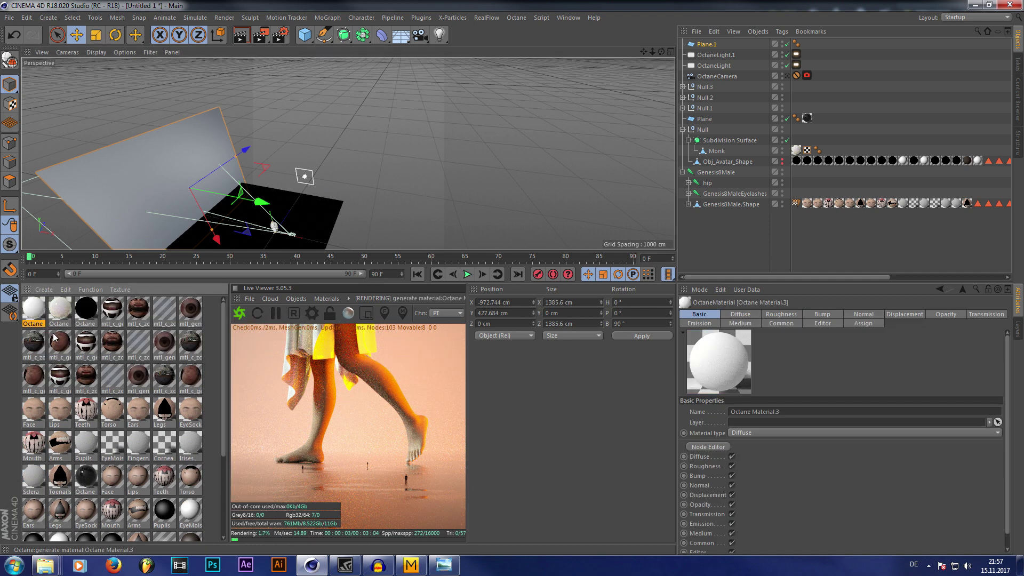
{"action": "double_click", "coordinate": [33, 311]}
{"action": "double_click", "coordinate": [484, 69]}
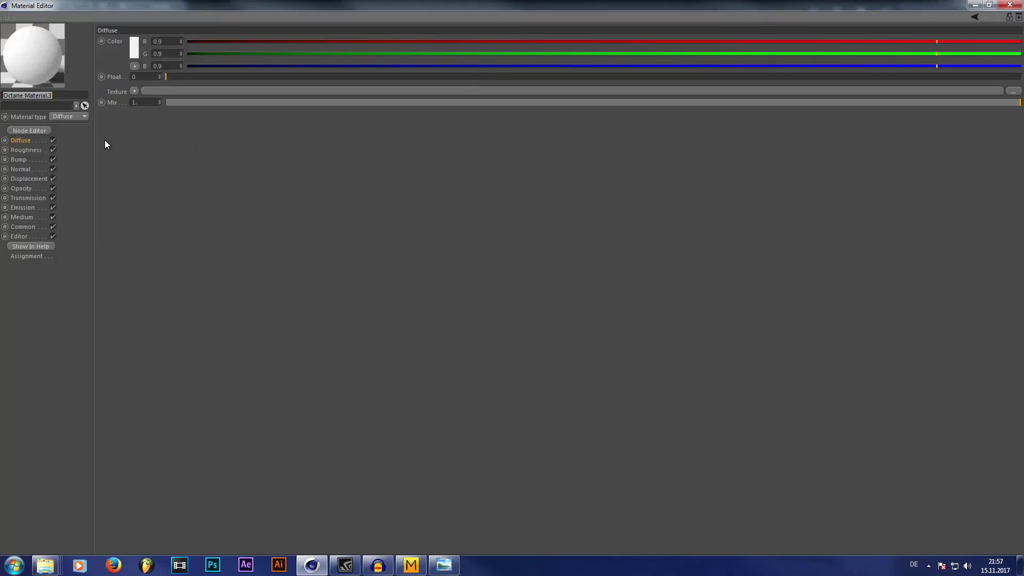
{"action": "left_click", "coordinate": [989, 4]}
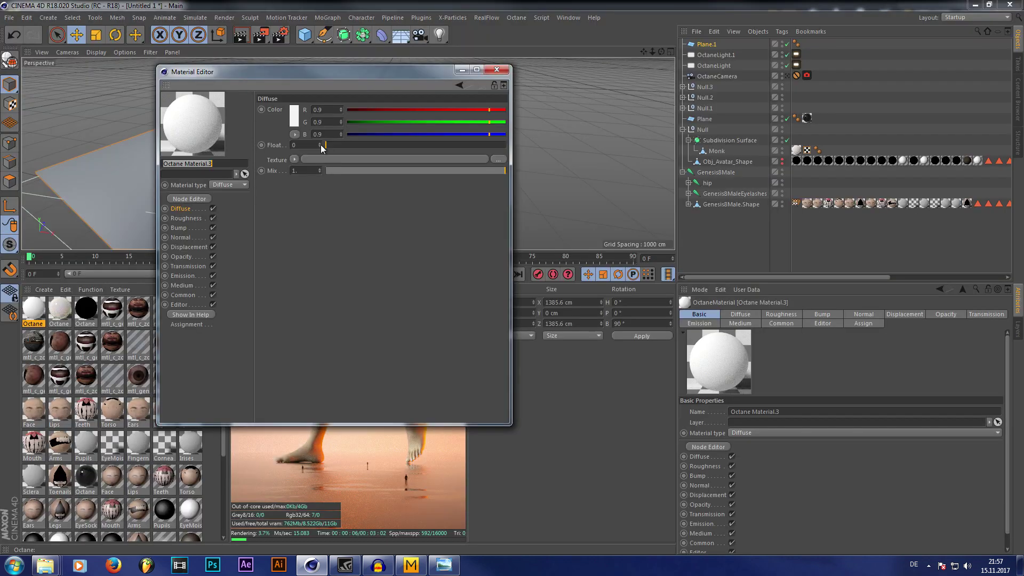
{"action": "left_click", "coordinate": [194, 199]}
{"action": "left_click", "coordinate": [607, 222]}
Add a second Octane Material node and a Mix Material node, and arrange the three material nodes with space between them
{"action": "left_click_drag", "start_coordinate": [127, 141], "coordinate": [254, 108]}
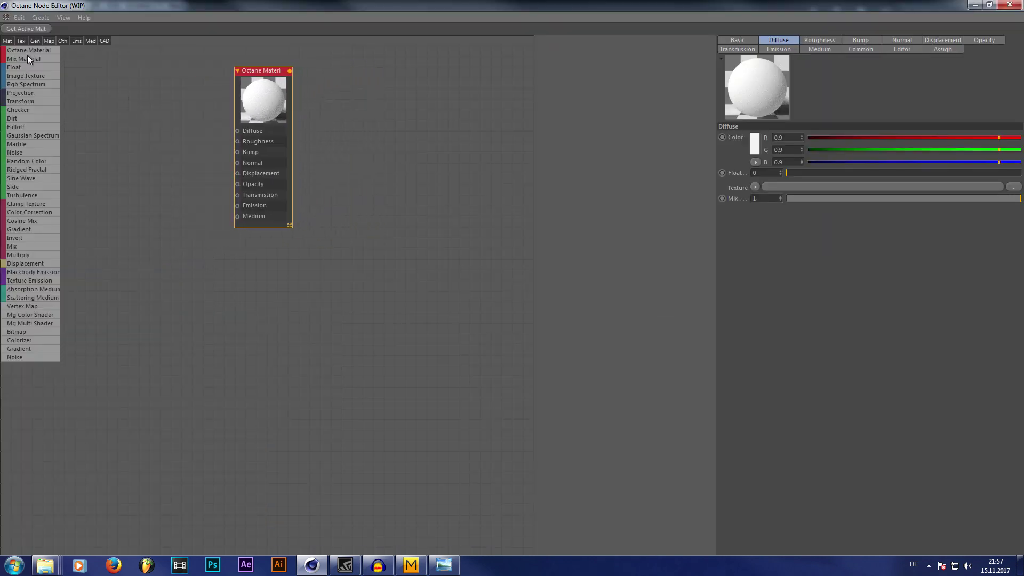
{"action": "left_click_drag", "start_coordinate": [226, 263], "coordinate": [260, 287]}
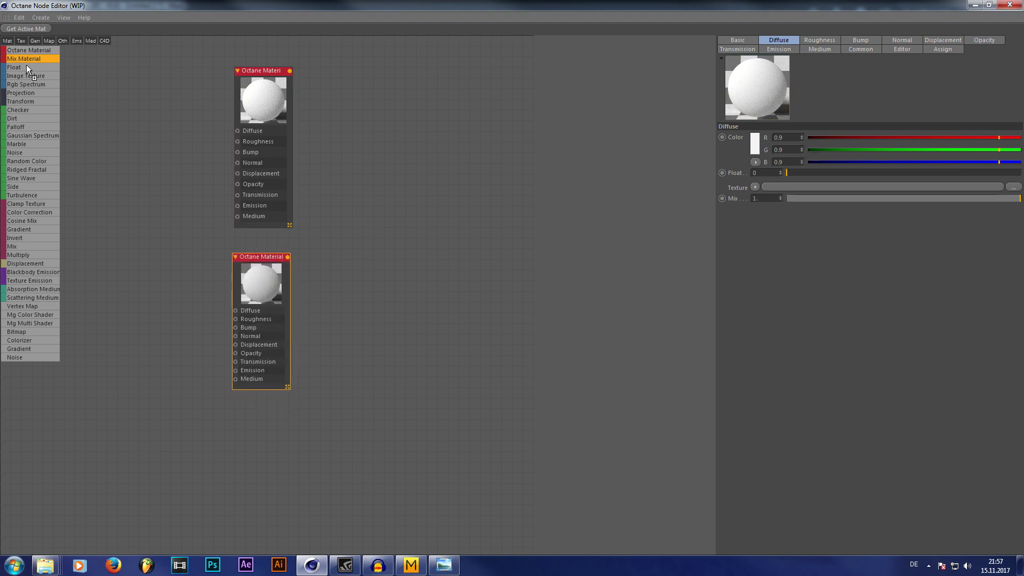
{"action": "left_click_drag", "start_coordinate": [373, 231], "coordinate": [452, 224]}
{"action": "left_click_drag", "start_coordinate": [267, 302], "coordinate": [350, 337]}
{"action": "left_click_drag", "start_coordinate": [248, 116], "coordinate": [341, 100]}
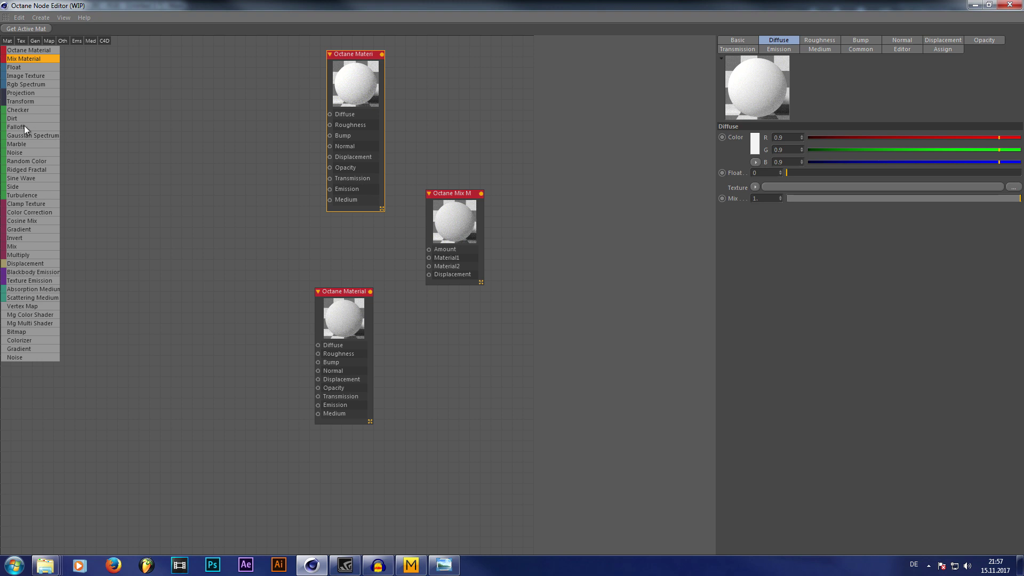
Add Dirt and Gradient nodes and connect Dirt through the Gradient into the mix material's Amount input
{"action": "left_click_drag", "start_coordinate": [11, 121], "coordinate": [96, 132]}
{"action": "left_click_drag", "start_coordinate": [21, 230], "coordinate": [184, 198]}
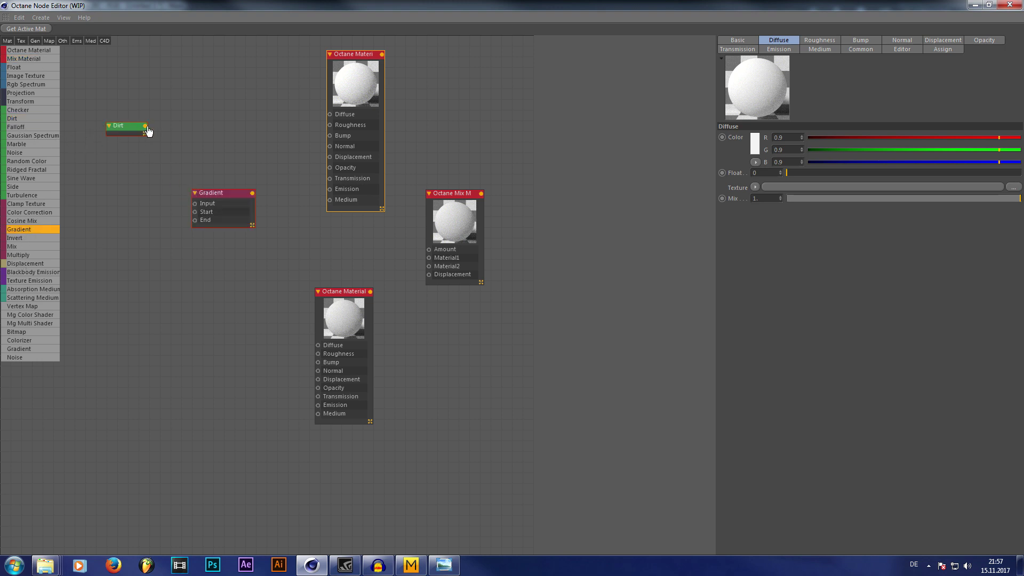
{"action": "left_click", "coordinate": [215, 226]}
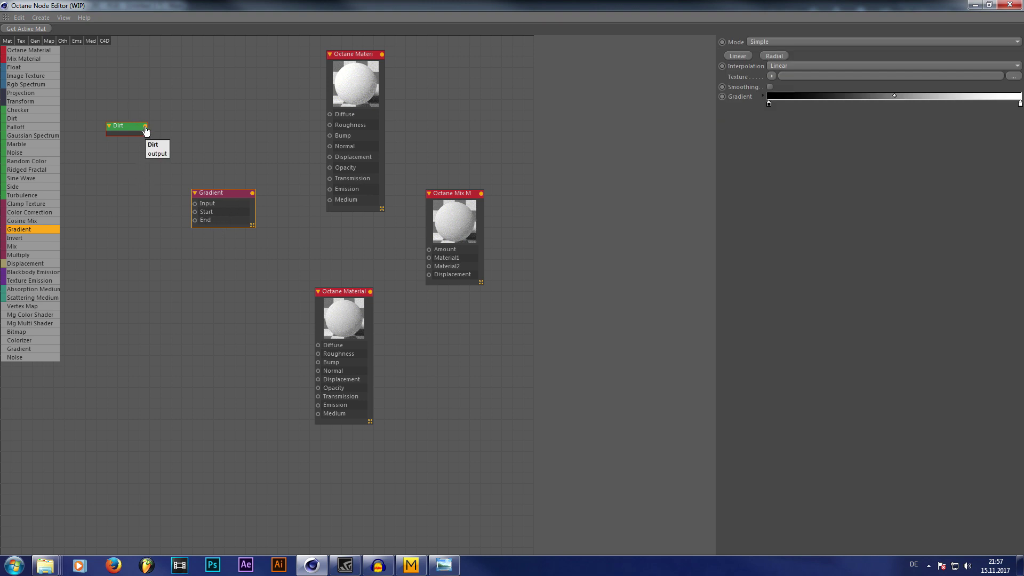
{"action": "left_click_drag", "start_coordinate": [145, 128], "coordinate": [465, 226]}
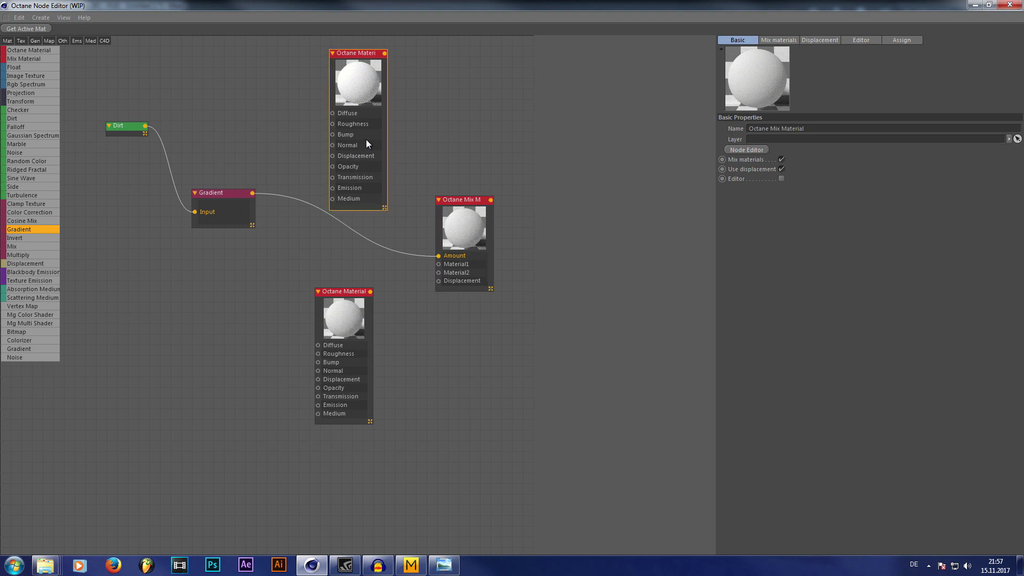
Connect the original material to the mix's Material1 input and the second material to Material2
{"action": "left_click_drag", "start_coordinate": [359, 142], "coordinate": [332, 130]}
{"action": "left_click_drag", "start_coordinate": [354, 43], "coordinate": [439, 264]}
{"action": "left_click_drag", "start_coordinate": [370, 292], "coordinate": [438, 274]}
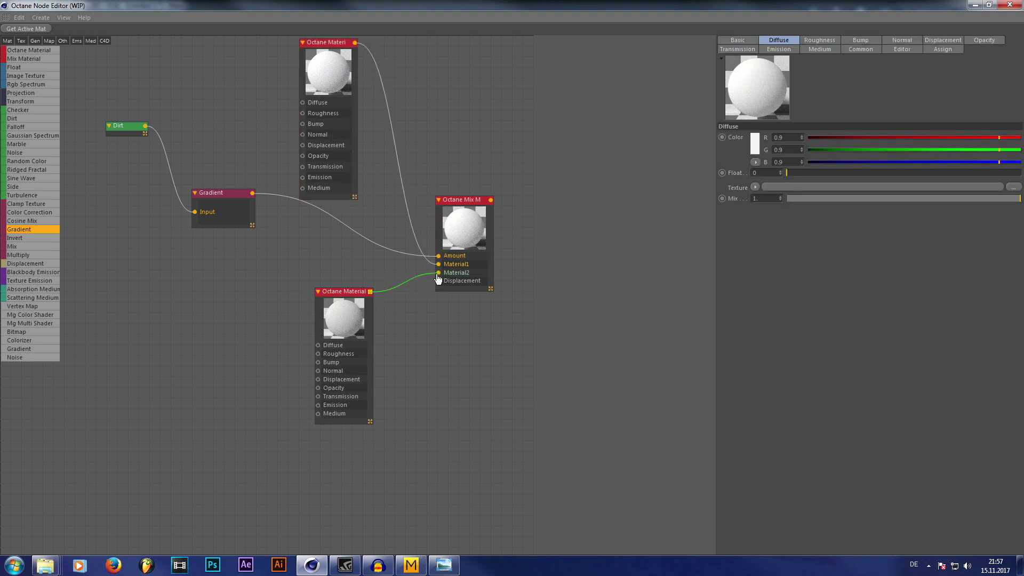
{"action": "left_click_drag", "start_coordinate": [373, 315], "coordinate": [364, 307]}
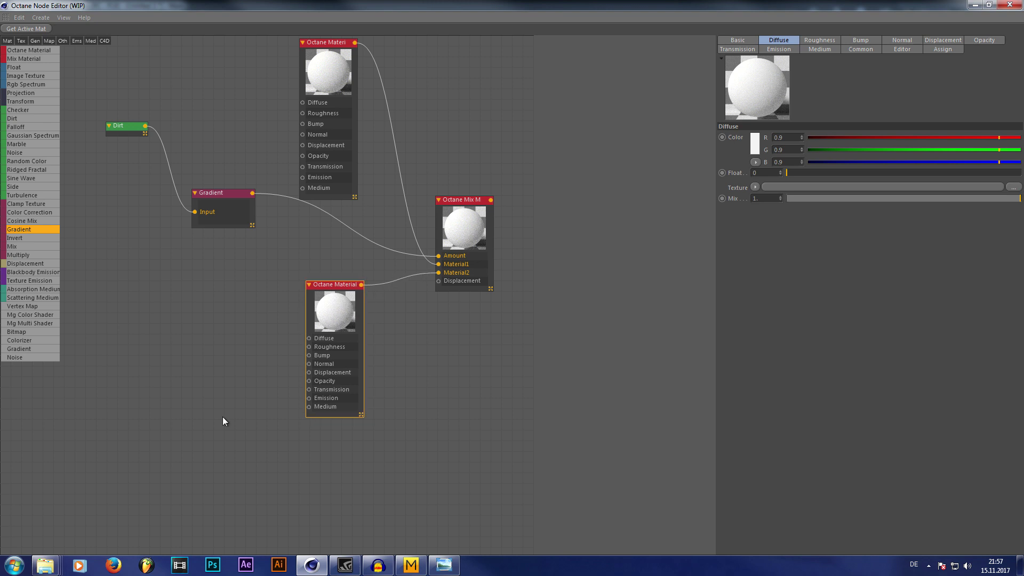
Switch to JSplacement, generate a sample map with the JSPlacement 2 generator, close it unsaved and return to the Octane Node Editor
{"action": "mouse_move", "coordinate": [53, 571]}
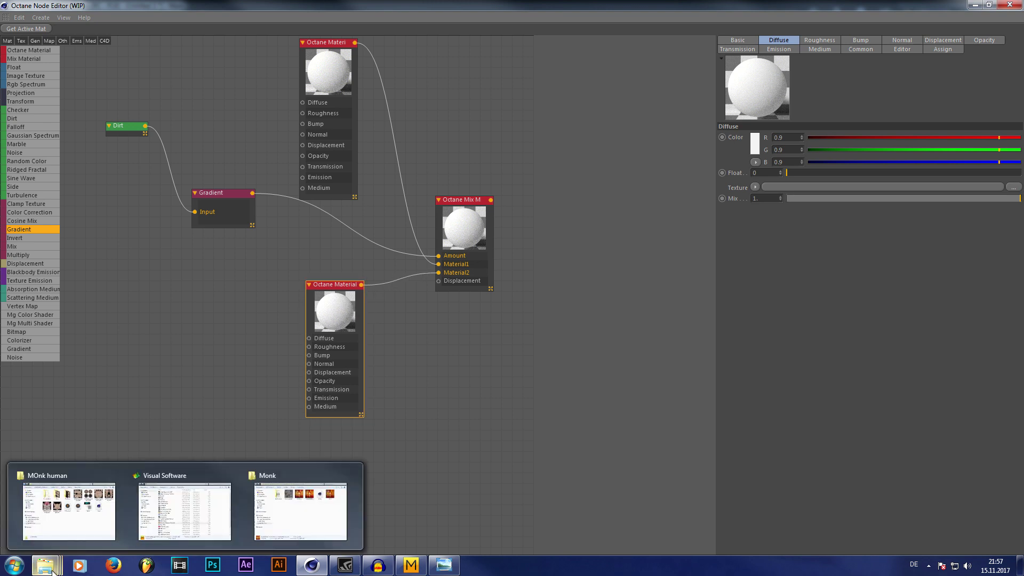
{"action": "left_click", "coordinate": [185, 509]}
{"action": "double_click", "coordinate": [616, 285]}
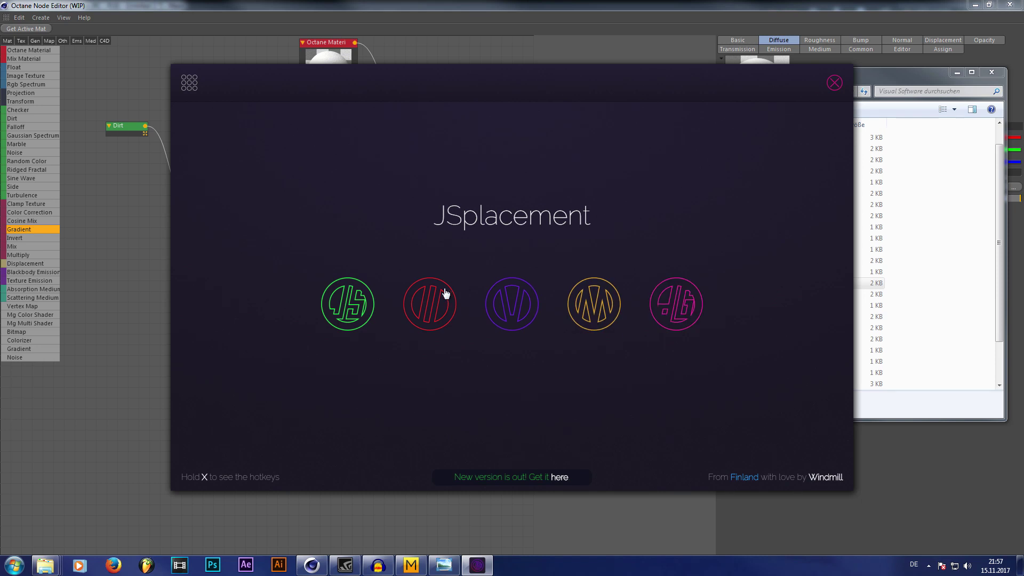
{"action": "left_click", "coordinate": [439, 294]}
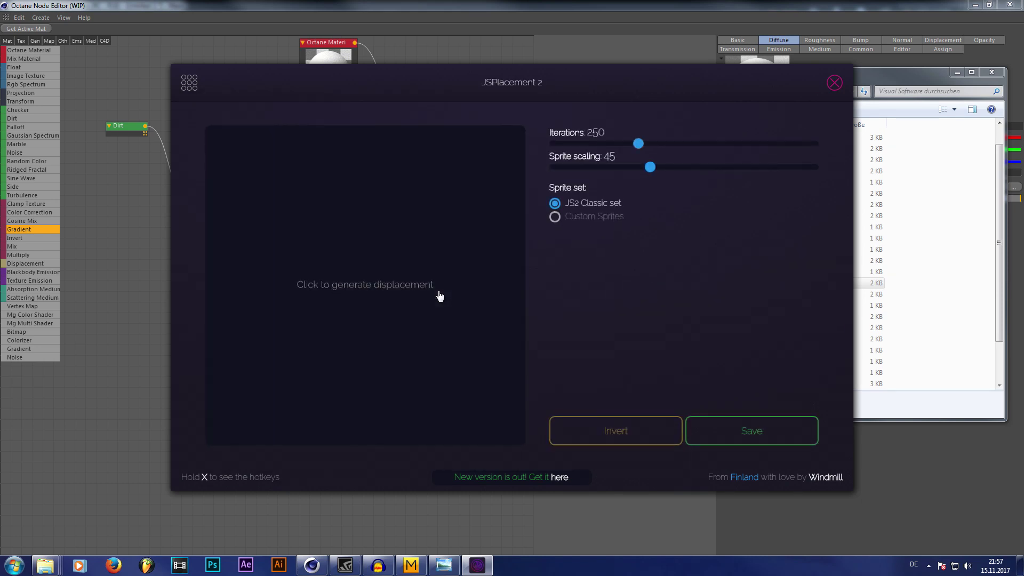
{"action": "left_click", "coordinate": [441, 296]}
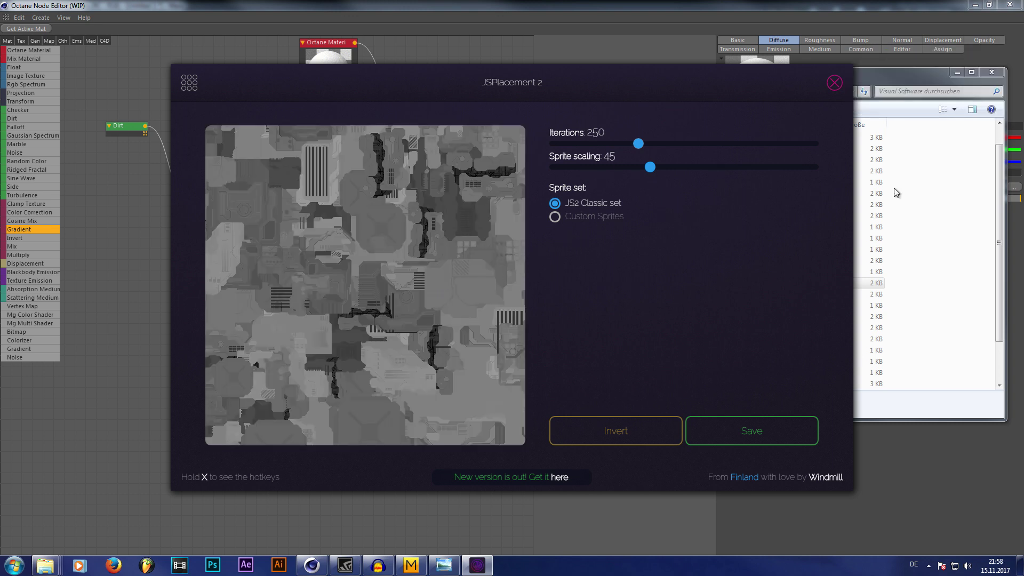
{"action": "left_click", "coordinate": [834, 84]}
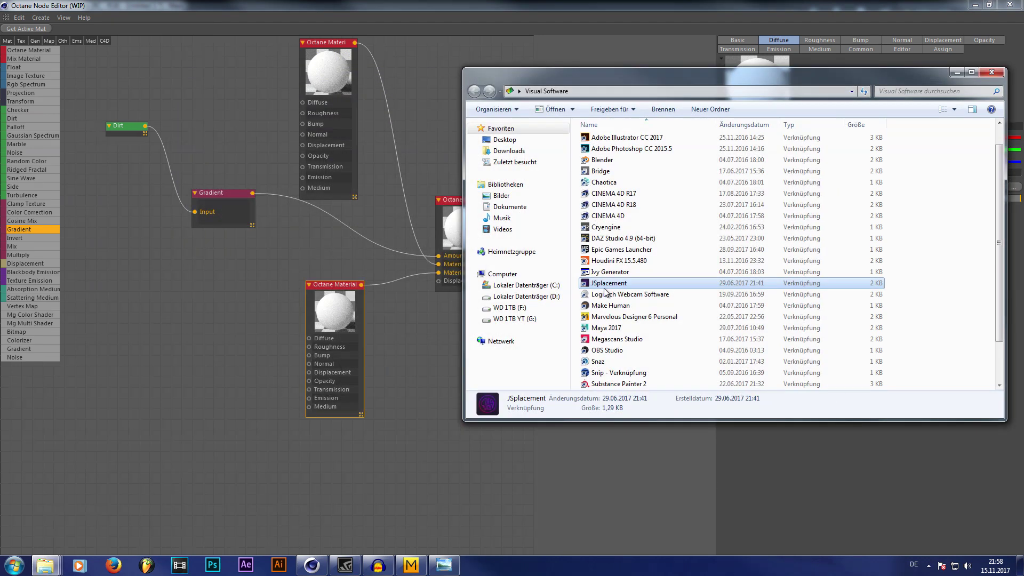
{"action": "left_click", "coordinate": [540, 4]}
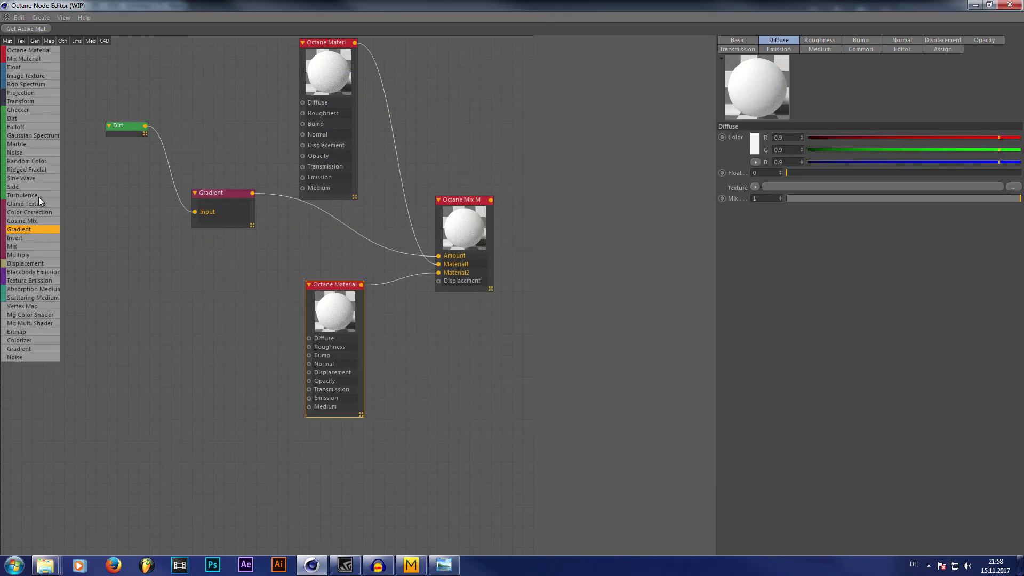
Add a Displacement node beneath the mix material and reposition the neighbouring material nodes to make room
{"action": "left_click_drag", "start_coordinate": [329, 152], "coordinate": [338, 148]}
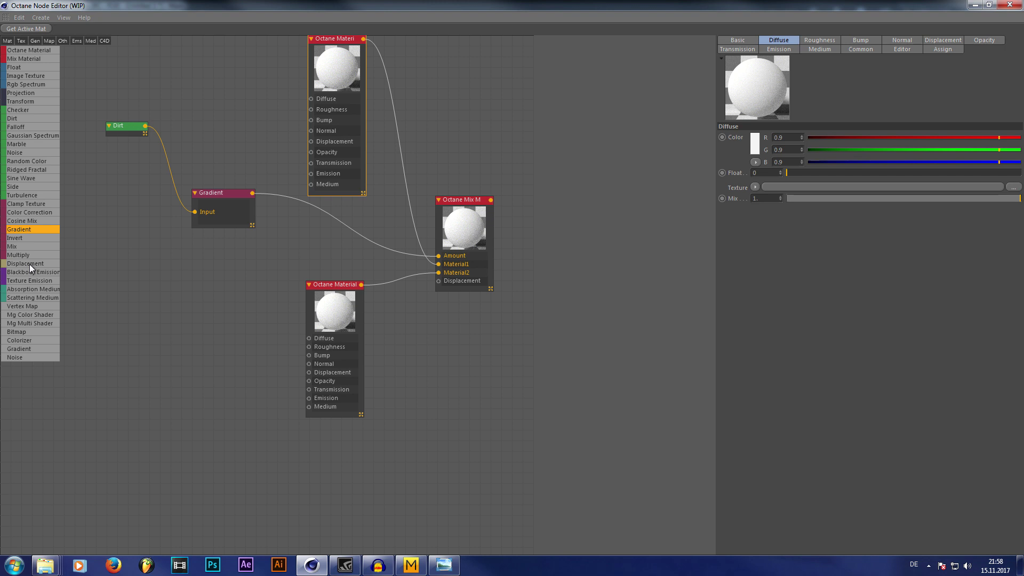
{"action": "left_click_drag", "start_coordinate": [25, 264], "coordinate": [386, 358]}
{"action": "left_click_drag", "start_coordinate": [340, 327], "coordinate": [328, 301]}
{"action": "left_click_drag", "start_coordinate": [405, 367], "coordinate": [399, 343]}
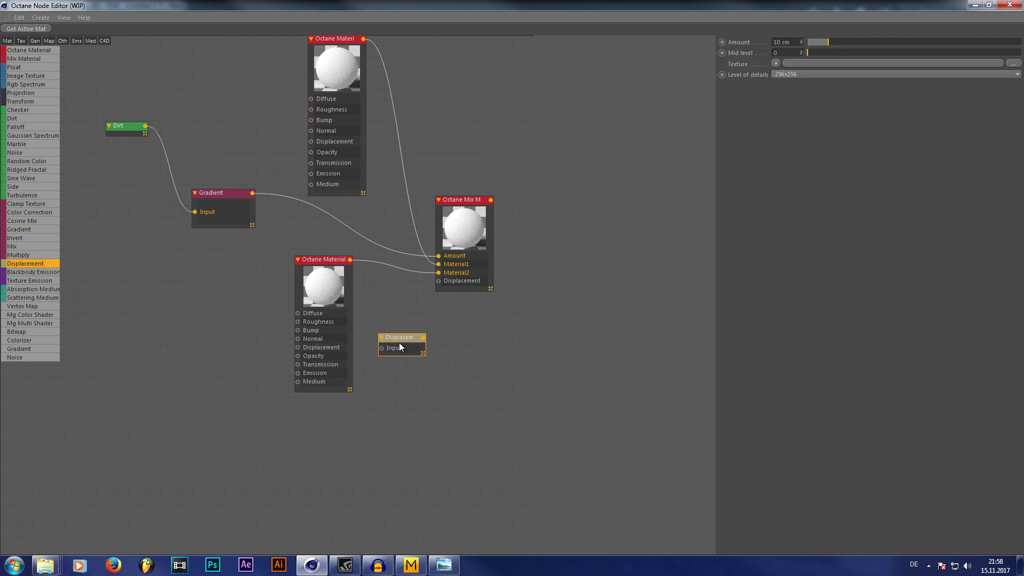
Load JS-2-1510606967.png from the Everydays Monk folder as the Displacement node's texture without copying it to the project
{"action": "left_click", "coordinate": [1018, 65]}
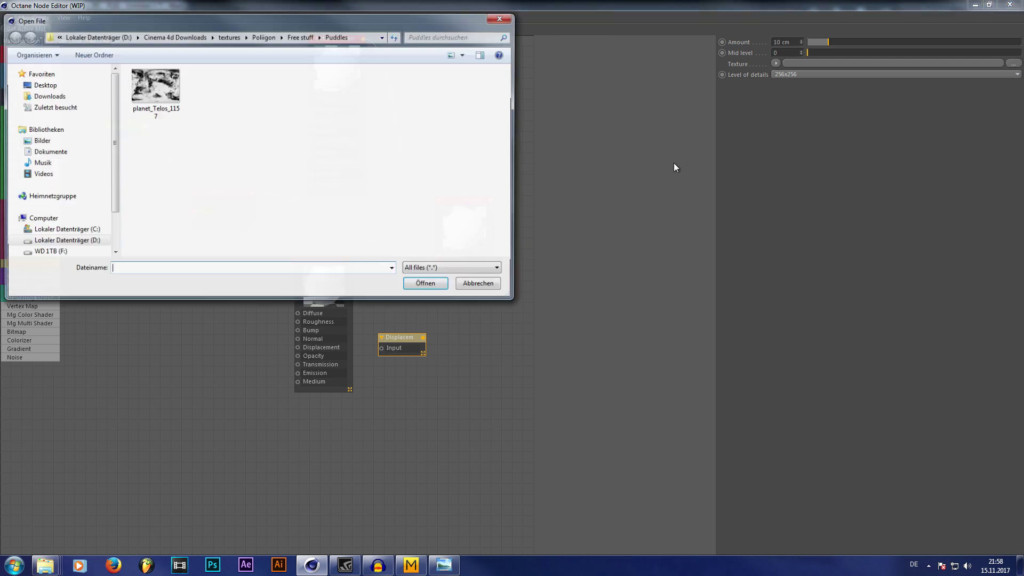
{"action": "left_click", "coordinate": [52, 214]}
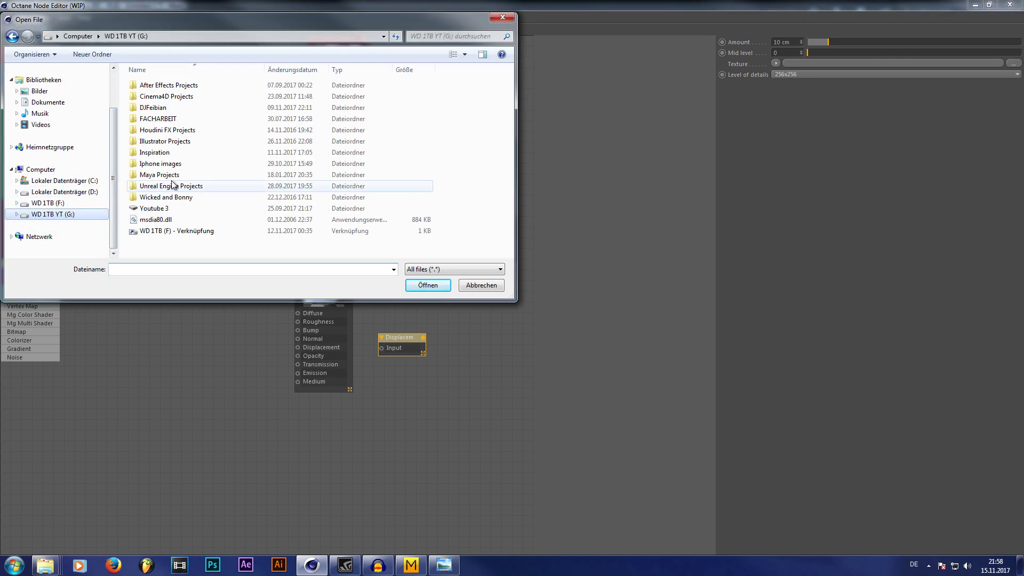
{"action": "double_click", "coordinate": [176, 94]}
{"action": "double_click", "coordinate": [160, 141]}
{"action": "double_click", "coordinate": [197, 89]}
{"action": "left_click", "coordinate": [219, 98]}
{"action": "left_click", "coordinate": [438, 290]}
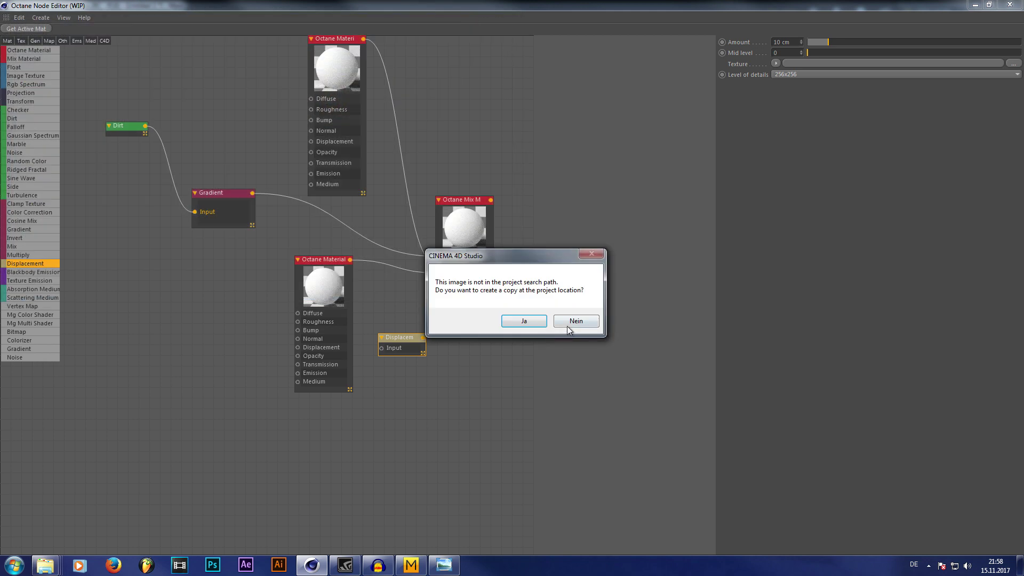
{"action": "left_click", "coordinate": [563, 324]}
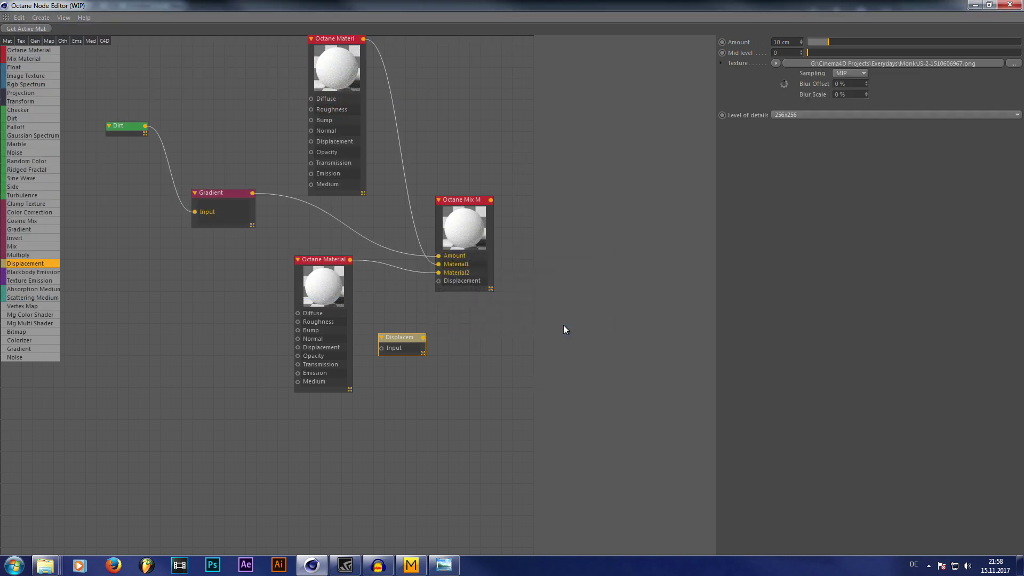
Set the displacement's level of details to 8192x8192 and connect the node to the mix material's Displacement input
{"action": "left_click", "coordinate": [786, 115]}
{"action": "left_click", "coordinate": [790, 181]}
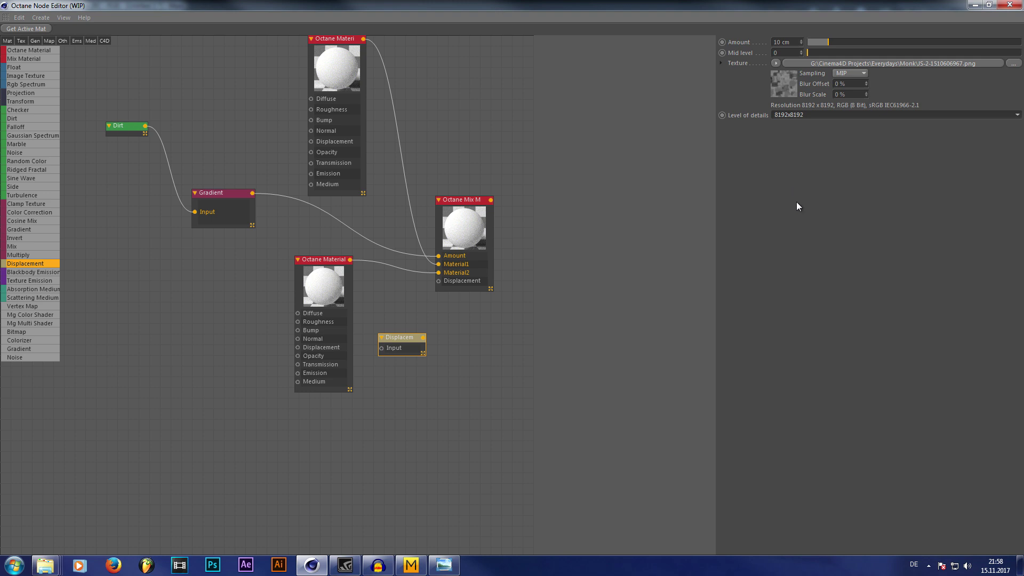
{"action": "left_click_drag", "start_coordinate": [401, 350], "coordinate": [438, 282]}
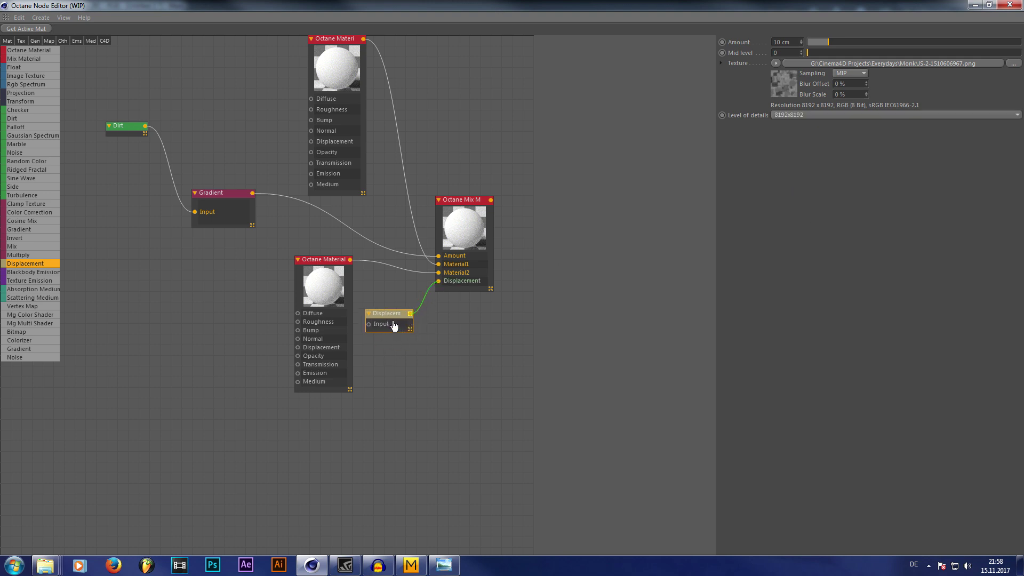
{"action": "left_click_drag", "start_coordinate": [391, 325], "coordinate": [415, 325]}
Add an Image Texture node below the Displacement node and move the second material aside to make room
{"action": "left_click_drag", "start_coordinate": [333, 289], "coordinate": [333, 276]}
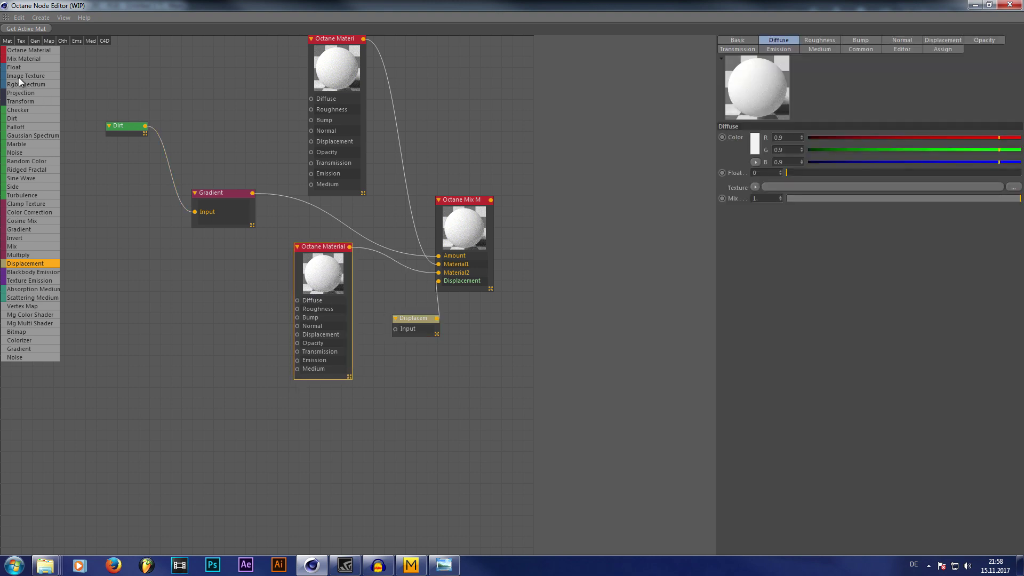
{"action": "left_click_drag", "start_coordinate": [18, 78], "coordinate": [99, 226]}
{"action": "left_click_drag", "start_coordinate": [375, 405], "coordinate": [375, 405]}
{"action": "left_click_drag", "start_coordinate": [319, 306], "coordinate": [278, 283]}
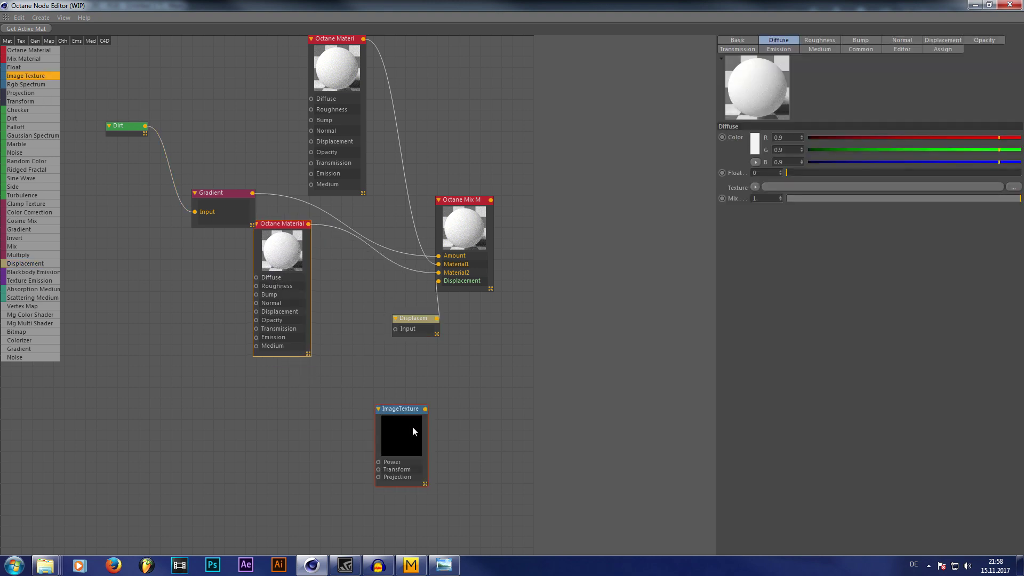
{"action": "left_click_drag", "start_coordinate": [405, 434], "coordinate": [370, 405]}
Load JS-2-1510606967.png into the Image Texture node without copying it, and connect the node to the Displacement node's input
{"action": "left_click", "coordinate": [1012, 62]}
{"action": "left_click", "coordinate": [219, 95]}
{"action": "left_click", "coordinate": [428, 290]}
{"action": "left_click", "coordinate": [575, 320]}
{"action": "left_click_drag", "start_coordinate": [390, 381], "coordinate": [397, 332]}
{"action": "left_click_drag", "start_coordinate": [368, 416], "coordinate": [357, 357]}
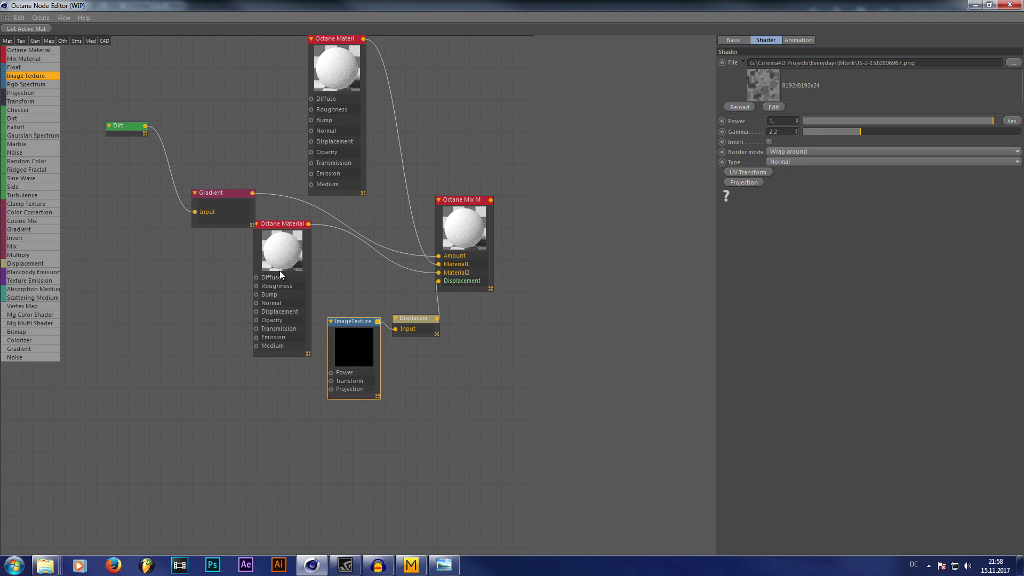
{"action": "left_click_drag", "start_coordinate": [279, 270], "coordinate": [283, 317]}
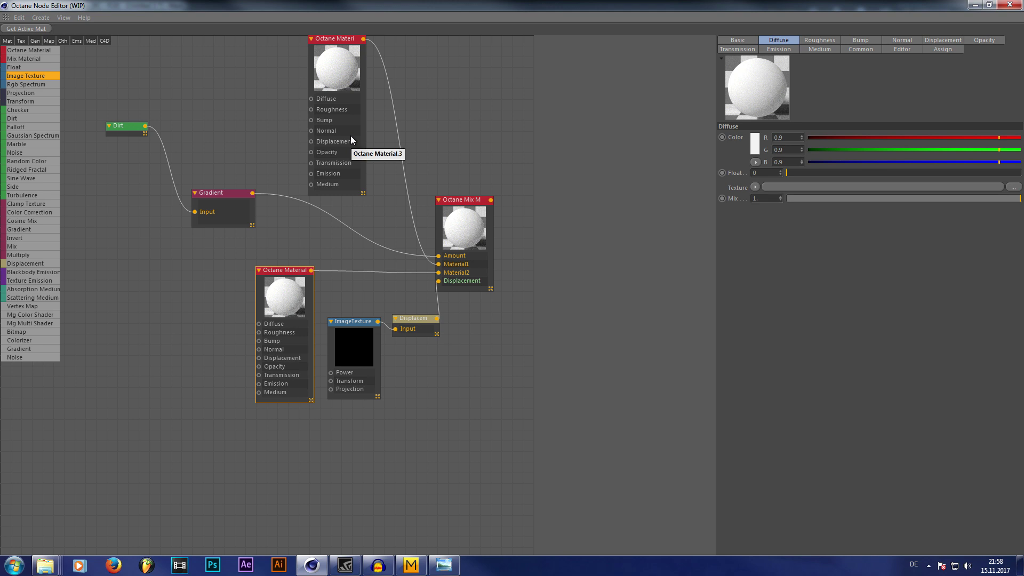
Set the material type of Octane Material.3, the mix material's first material, to Glossy
{"action": "left_click", "coordinate": [337, 64]}
{"action": "left_click", "coordinate": [739, 41]}
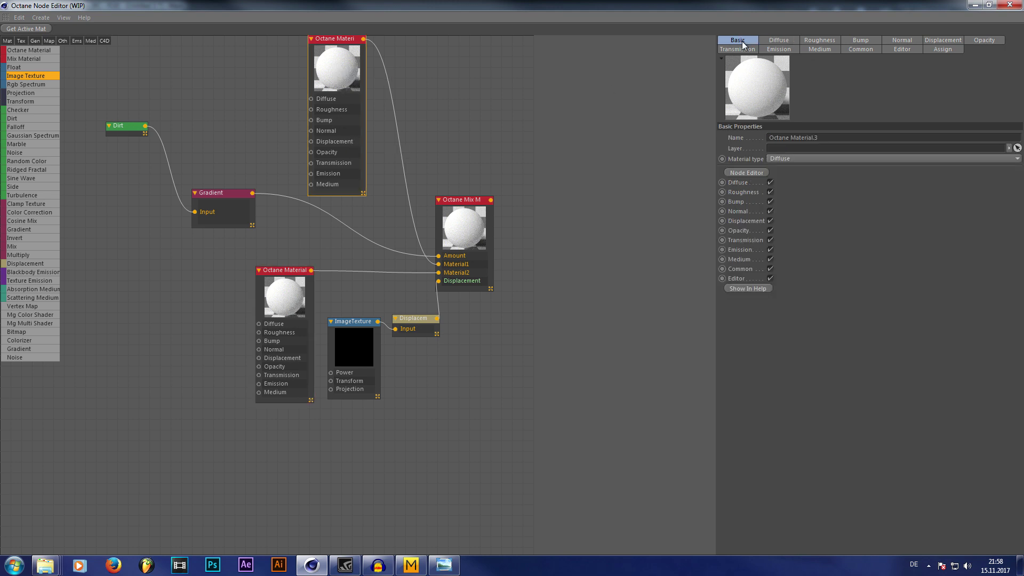
{"action": "left_click", "coordinate": [779, 40]}
{"action": "left_click", "coordinate": [755, 144]}
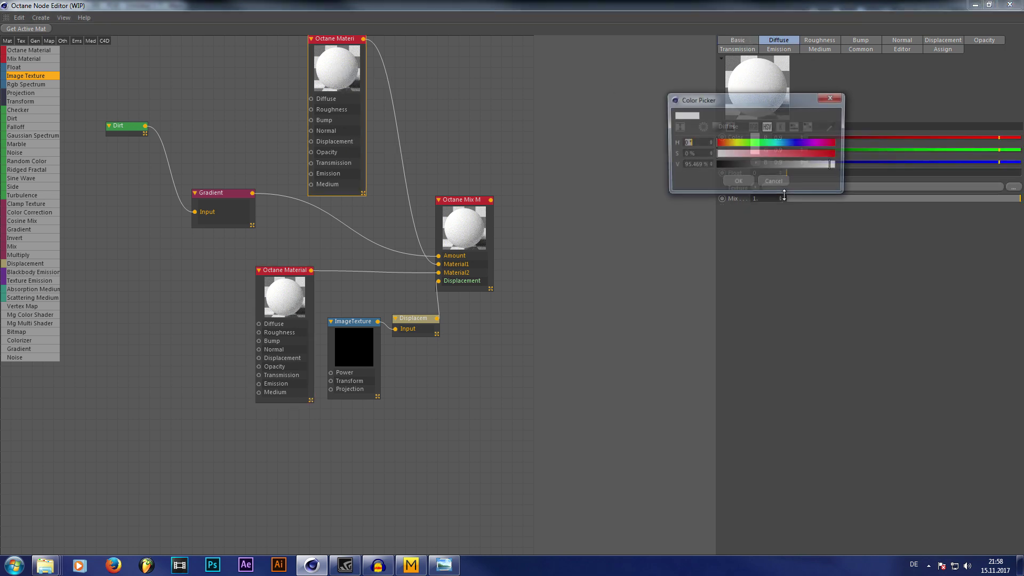
{"action": "key", "text": "Escape"}
{"action": "left_click", "coordinate": [738, 40]}
{"action": "left_click", "coordinate": [784, 158]}
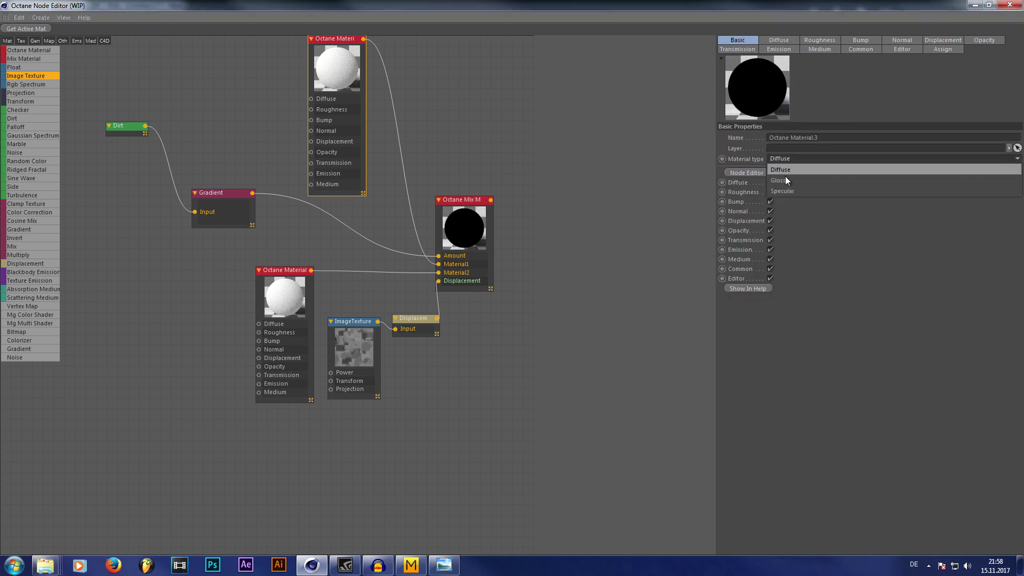
{"action": "left_click", "coordinate": [785, 176]}
Spread the material, Displacement and Image Texture nodes apart, and check the finished Monk DONE image for reference
{"action": "left_click_drag", "start_coordinate": [325, 69], "coordinate": [358, 74]}
{"action": "left_click_drag", "start_coordinate": [359, 339], "coordinate": [354, 293]}
{"action": "left_click", "coordinate": [313, 340]}
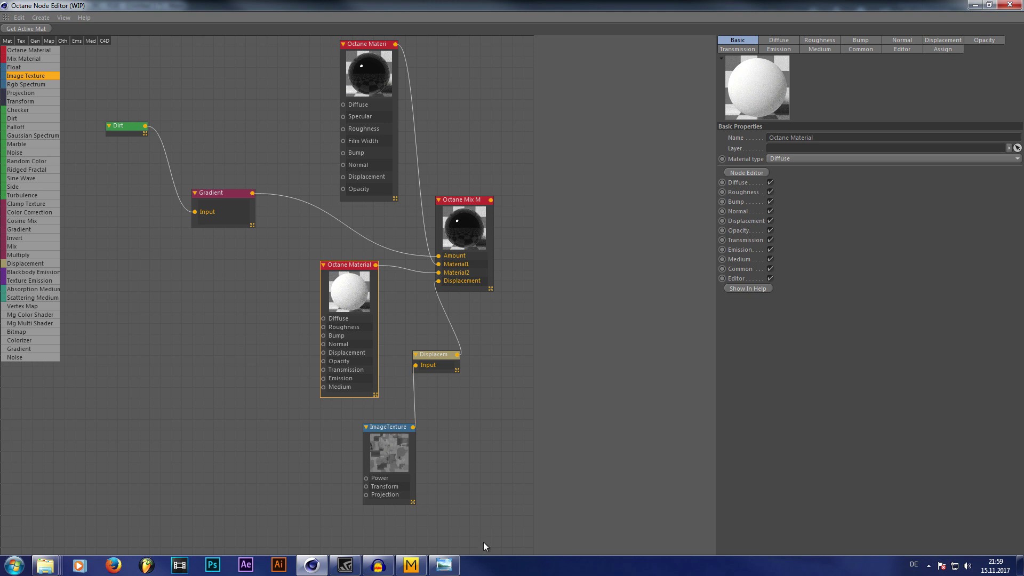
{"action": "left_click", "coordinate": [444, 565]}
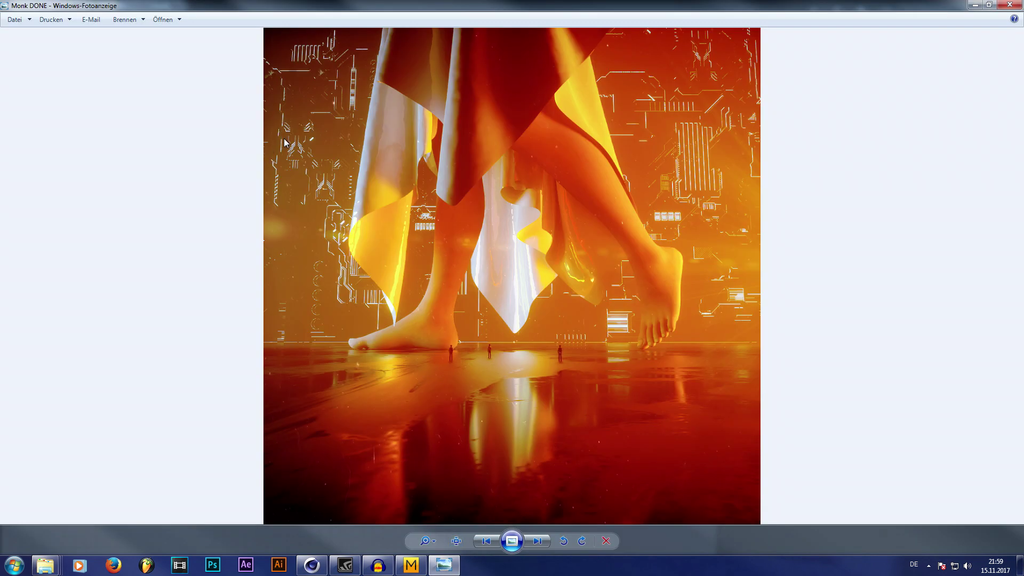
{"action": "left_click", "coordinate": [1012, 5]}
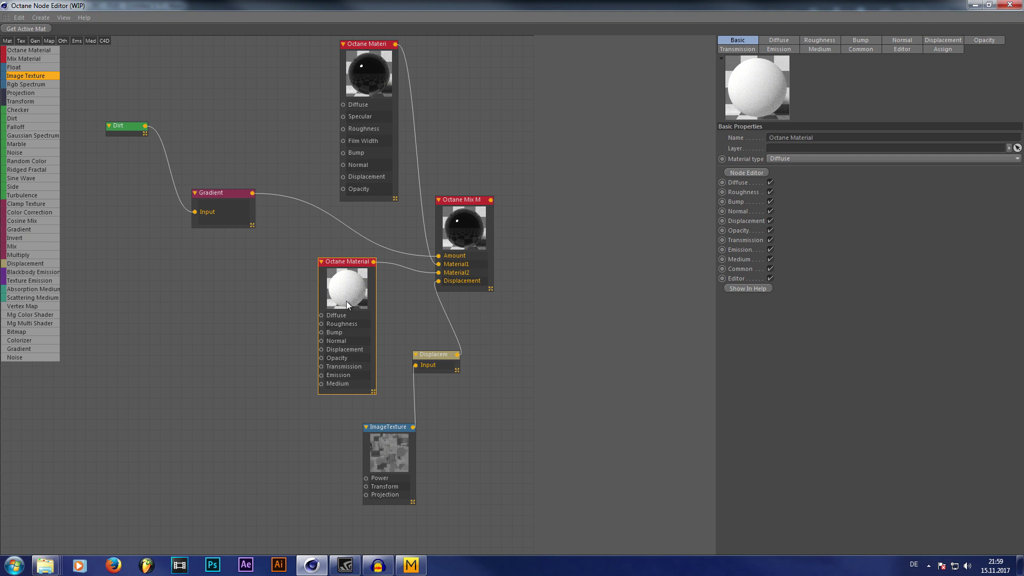
{"action": "left_click", "coordinate": [1010, 6]}
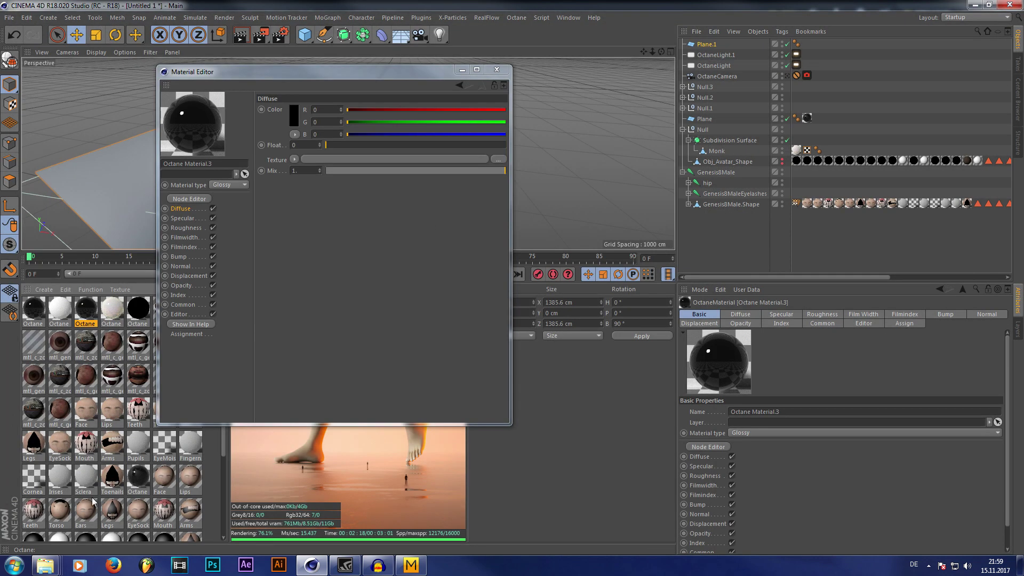
Give the second material a Blackbody Emission texture in its Emission channel and set the power to about 321.4
{"action": "left_click", "coordinate": [60, 309]}
{"action": "left_click", "coordinate": [183, 275]}
{"action": "left_click", "coordinate": [294, 110]}
{"action": "mouse_move", "coordinate": [321, 320]}
{"action": "left_click", "coordinate": [392, 227]}
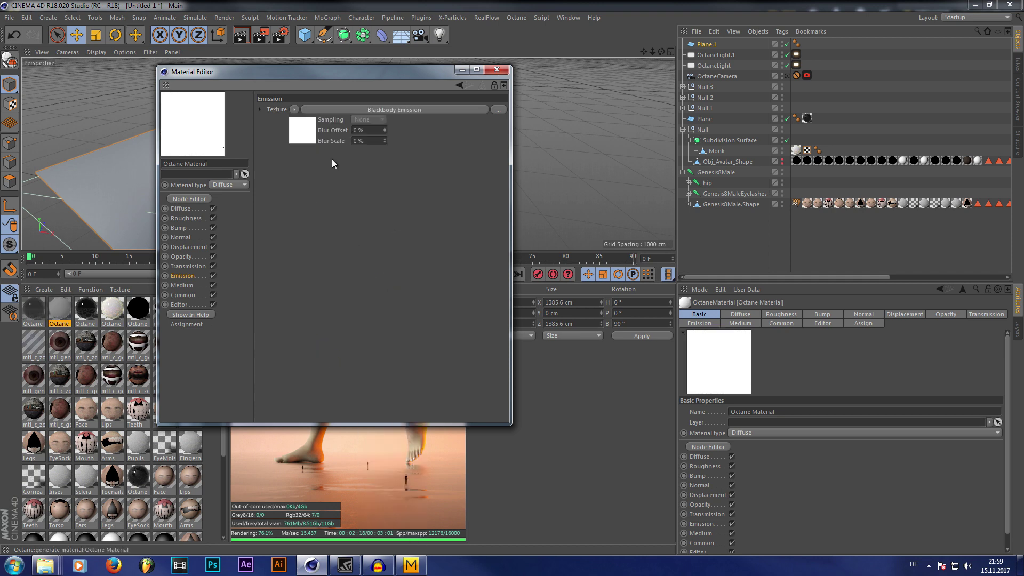
{"action": "left_click_drag", "start_coordinate": [421, 126], "coordinate": [499, 129]}
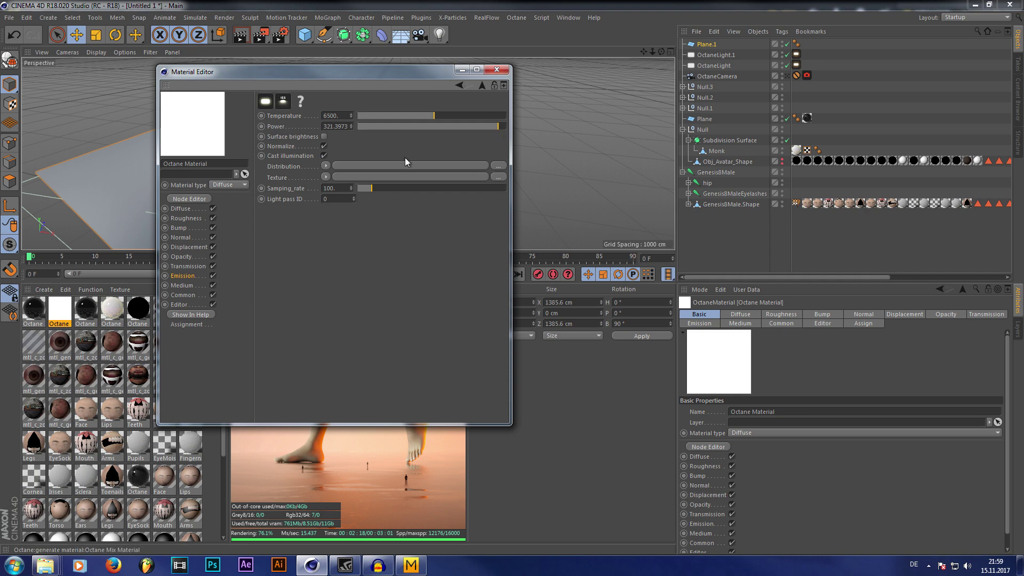
Tidy the mix material's node graph by moving the Image Texture and Blackbody Emission nodes
{"action": "left_click", "coordinate": [43, 314]}
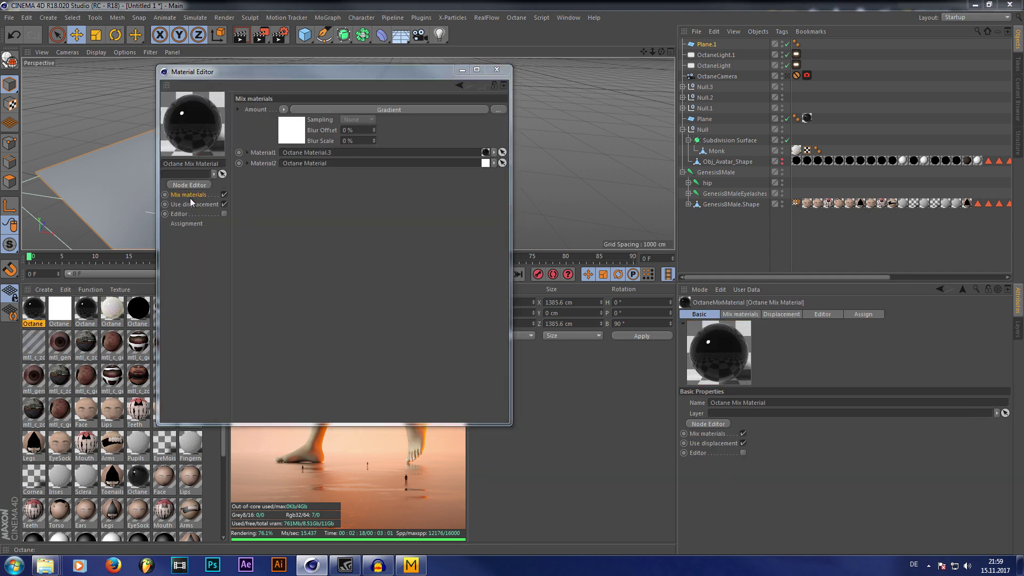
{"action": "left_click_drag", "start_coordinate": [0, 11], "coordinate": [704, 71]}
{"action": "double_click", "coordinate": [705, 71]}
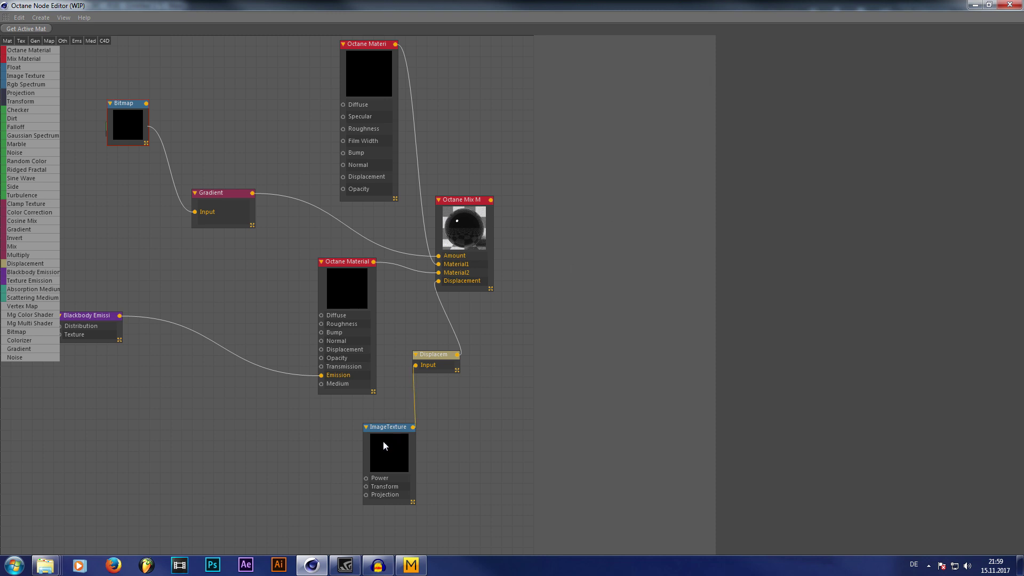
{"action": "left_click_drag", "start_coordinate": [384, 446], "coordinate": [386, 430]}
{"action": "left_click_drag", "start_coordinate": [103, 332], "coordinate": [210, 332]}
{"action": "left_click", "coordinate": [1019, 5]}
{"action": "left_click", "coordinate": [497, 70]}
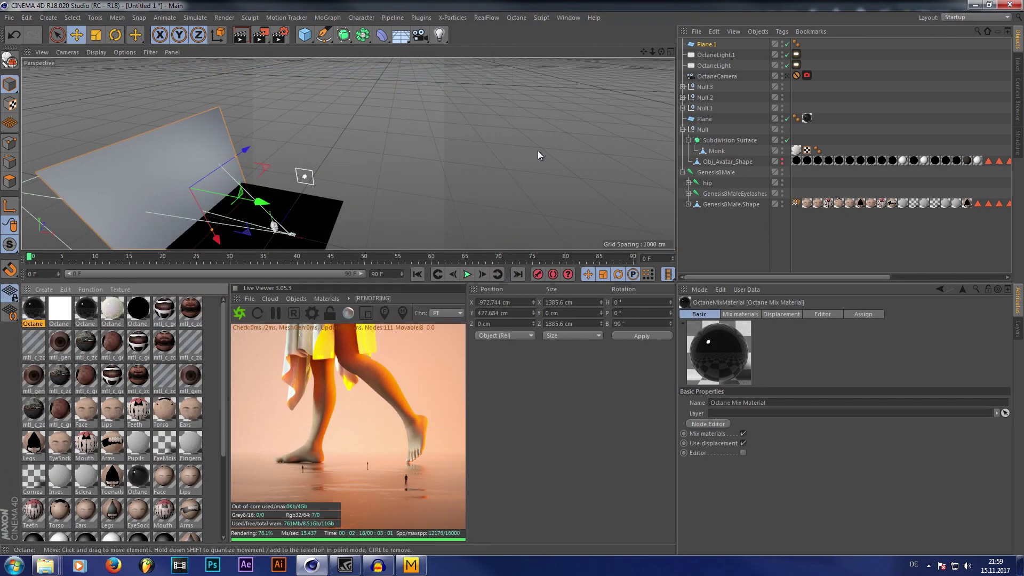
Apply the Octane Mix Material to the backdrop wall Plane.1
{"action": "scroll", "coordinate": [537, 150], "scroll_direction": "down", "scroll_amount": 5}
{"action": "scroll", "coordinate": [501, 153], "scroll_direction": "up", "scroll_amount": 6}
{"action": "left_click_drag", "start_coordinate": [35, 319], "coordinate": [707, 47]}
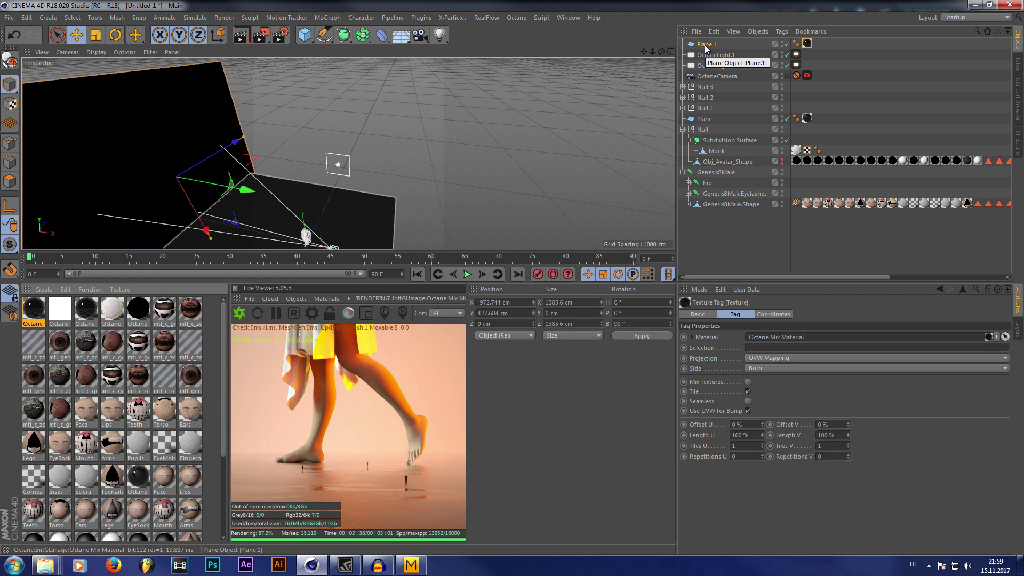
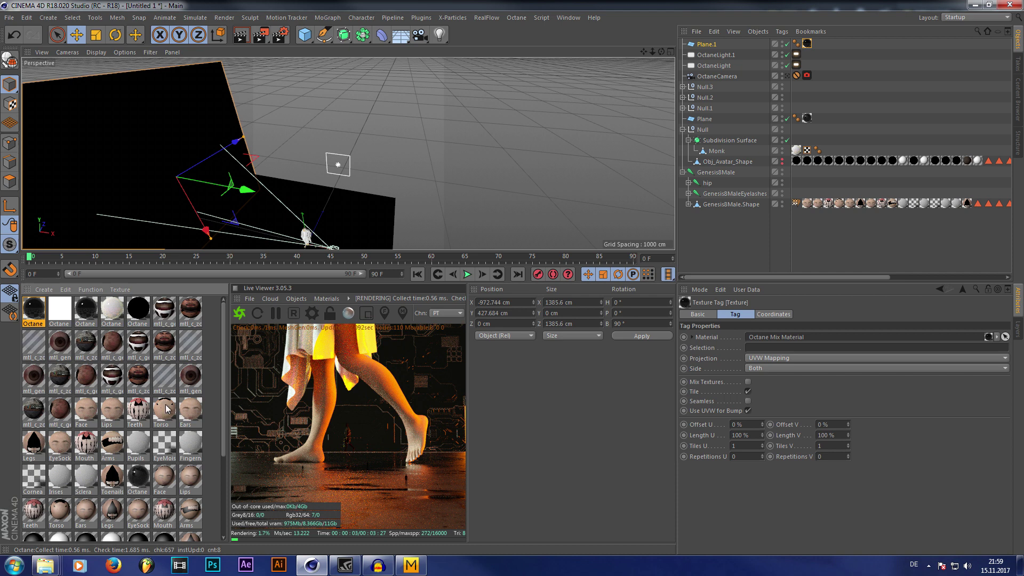
Reopen the mix material's node graph in a smaller window clear of the render preview, and place the Bitmap node below Dirt
{"action": "double_click", "coordinate": [33, 308]}
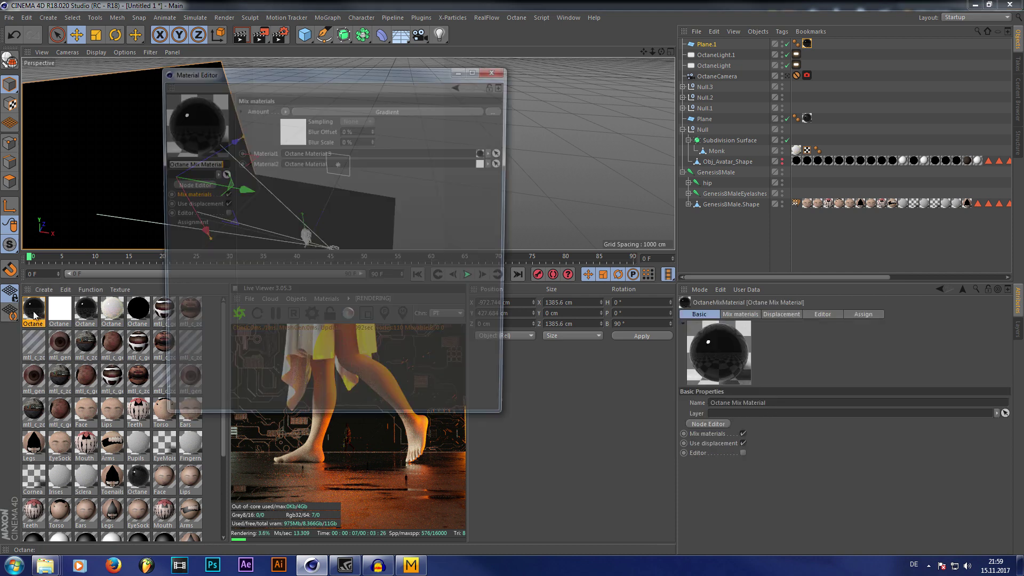
{"action": "left_click", "coordinate": [194, 184]}
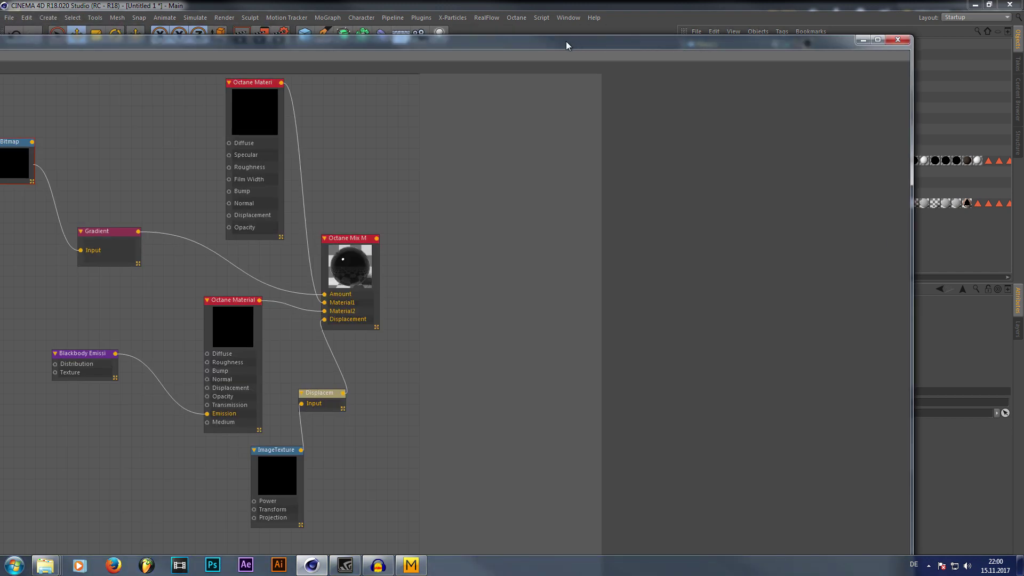
{"action": "left_click_drag", "start_coordinate": [566, 45], "coordinate": [51, 27]}
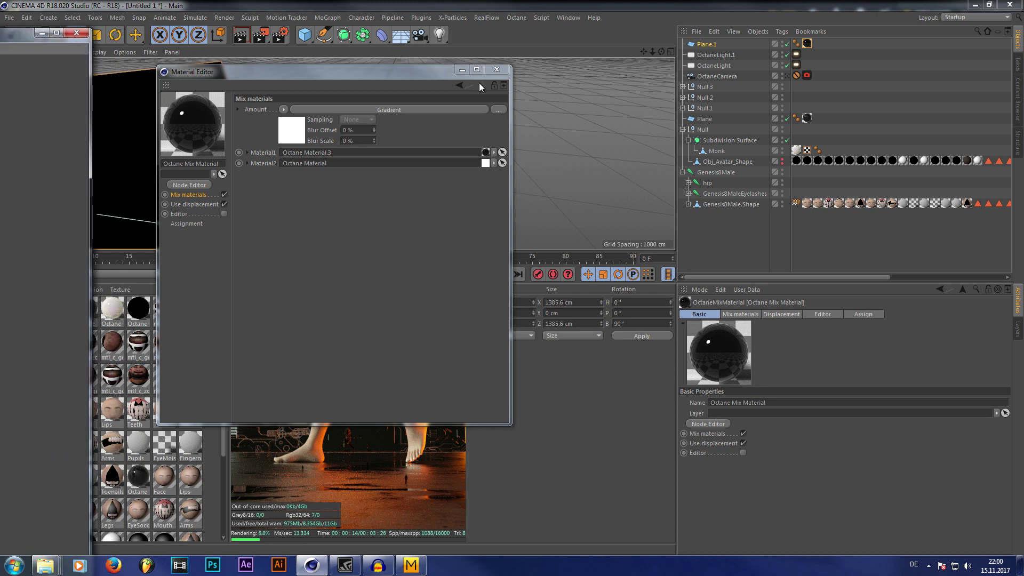
{"action": "left_click", "coordinate": [462, 69]}
{"action": "double_click", "coordinate": [82, 35]}
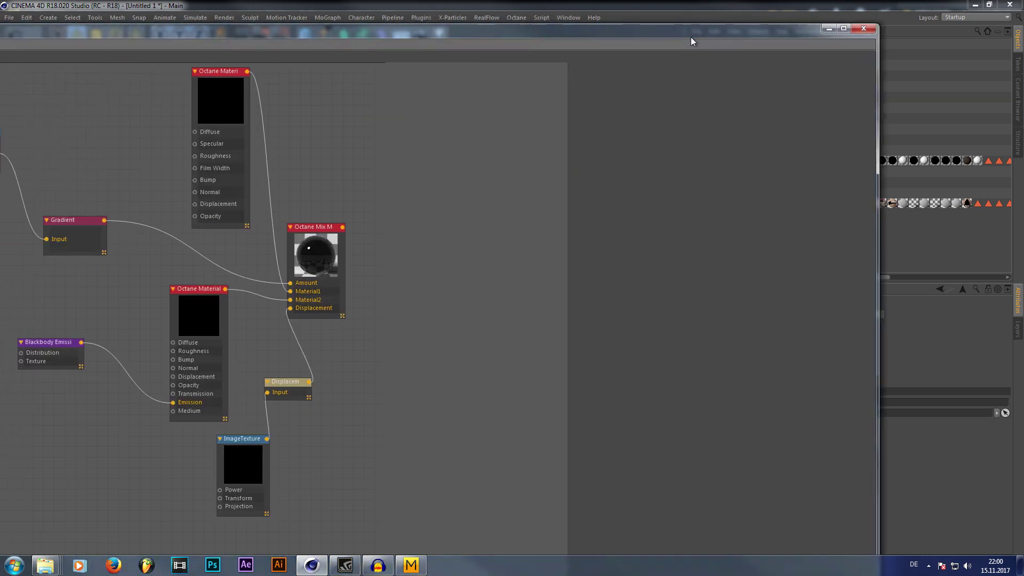
{"action": "left_click_drag", "start_coordinate": [1, 22], "coordinate": [443, 318]}
{"action": "left_click_drag", "start_coordinate": [625, 327], "coordinate": [707, 108]}
{"action": "left_click_drag", "start_coordinate": [658, 231], "coordinate": [653, 292]}
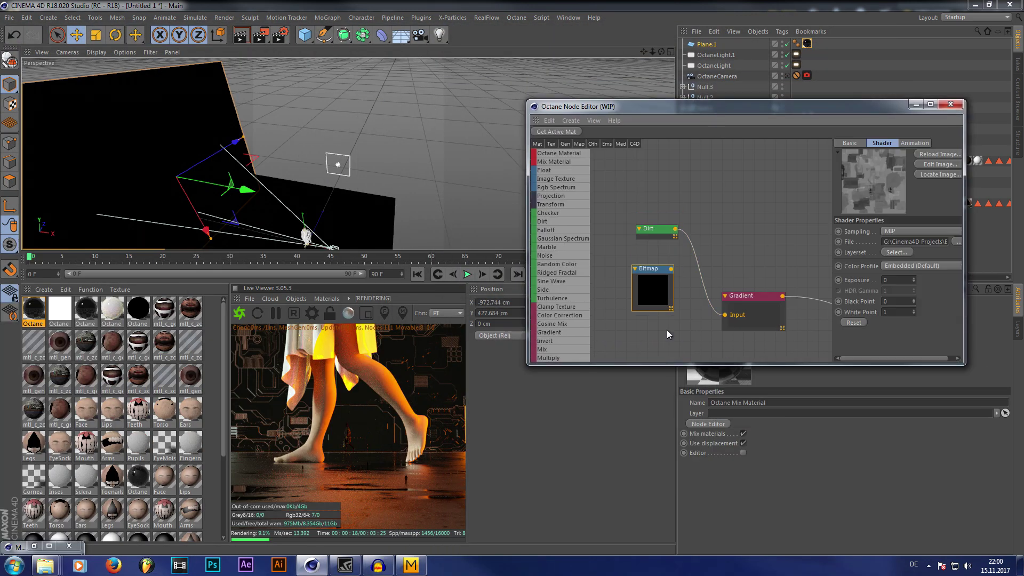
Raise the Blackbody Emission node's power to about 52117
{"action": "left_click_drag", "start_coordinate": [872, 360], "coordinate": [880, 359]}
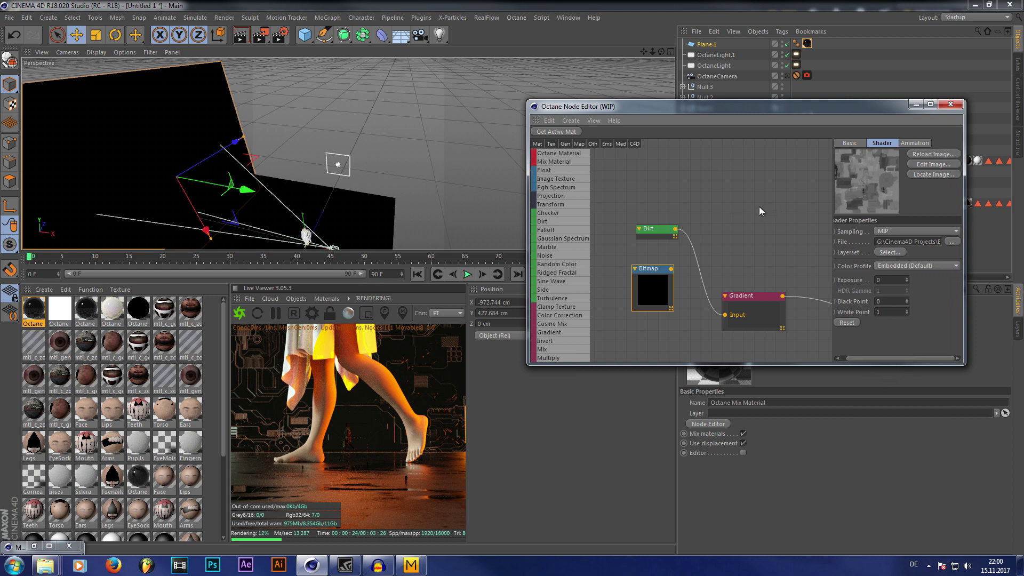
{"action": "scroll", "coordinate": [760, 206], "scroll_direction": "down", "scroll_amount": 5}
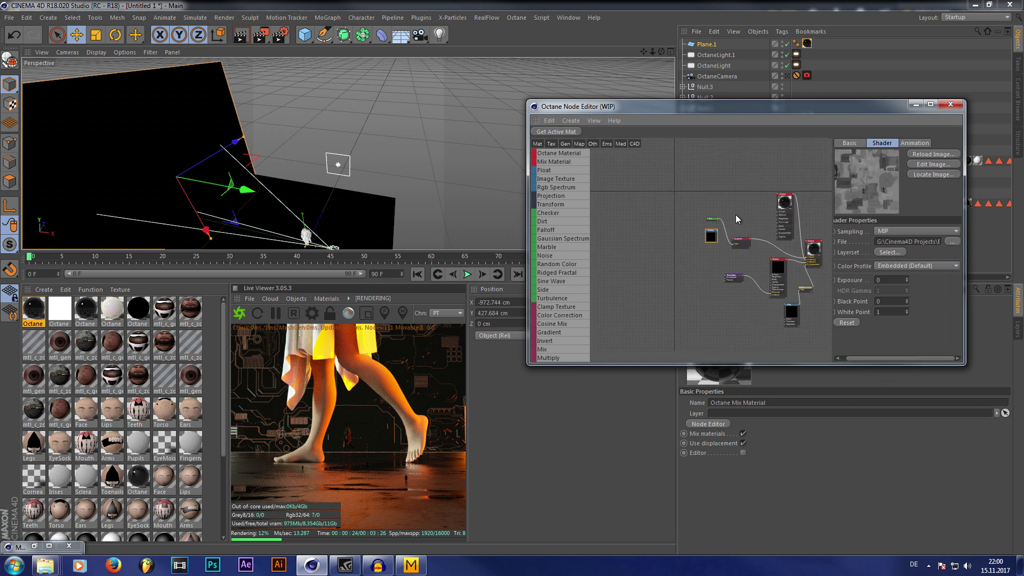
{"action": "right_click", "coordinate": [711, 308]}
{"action": "left_click", "coordinate": [652, 276]}
{"action": "middle_click_drag", "start_coordinate": [694, 276], "coordinate": [623, 254]}
{"action": "scroll", "coordinate": [692, 255], "scroll_direction": "up", "scroll_amount": 3}
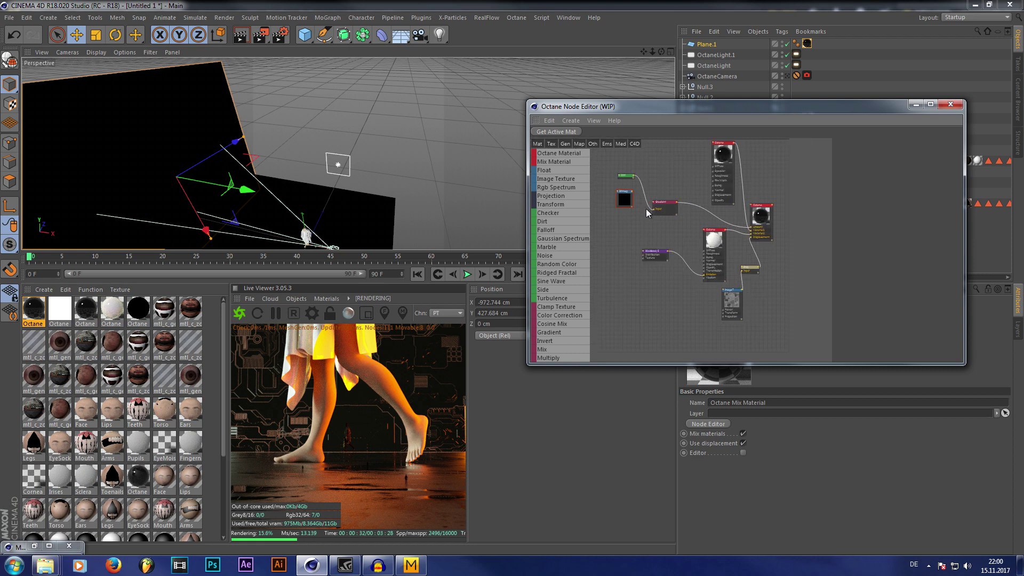
{"action": "left_click", "coordinate": [653, 257]}
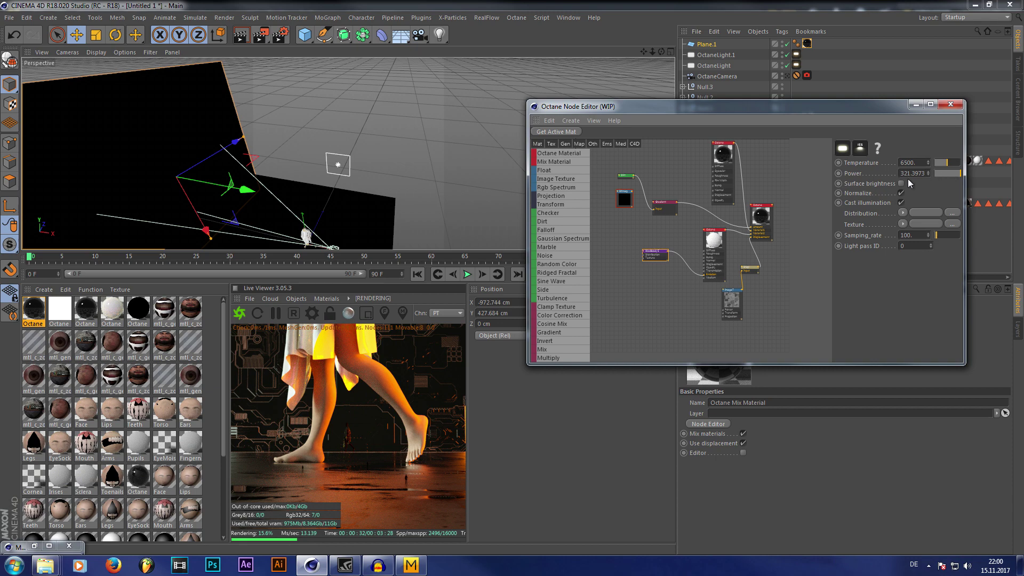
{"action": "left_click_drag", "start_coordinate": [956, 173], "coordinate": [970, 174]}
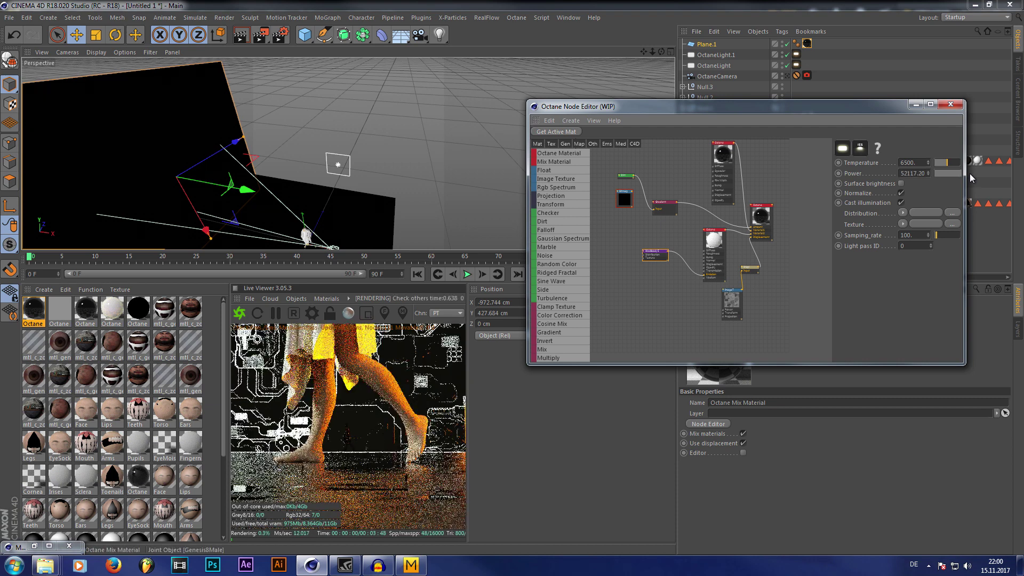
Set the Dirt node's details to about 47.1 and its radius to 0.387 cm, then close the node editor
{"action": "left_click", "coordinate": [622, 176]}
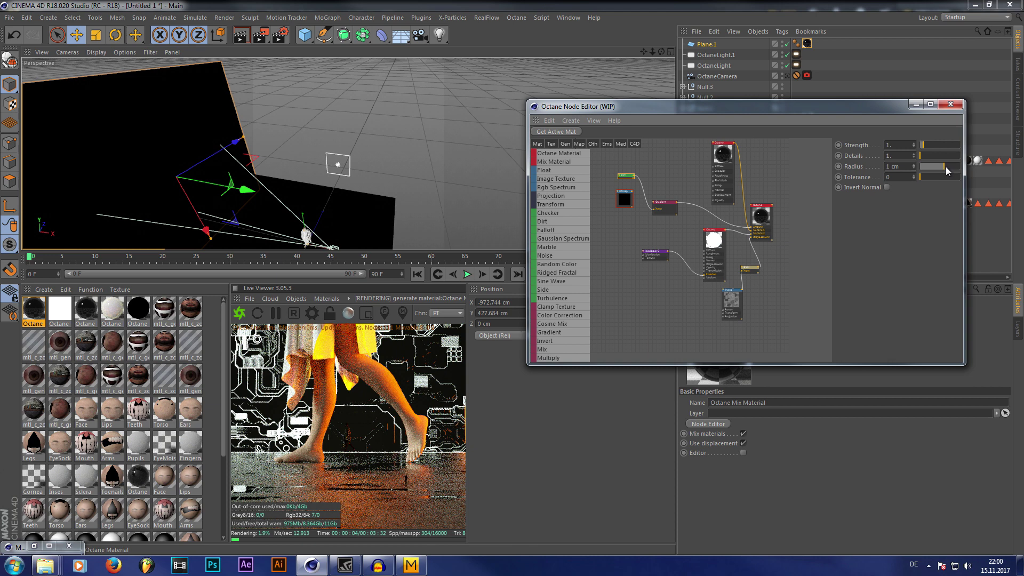
{"action": "left_click_drag", "start_coordinate": [946, 168], "coordinate": [942, 167]}
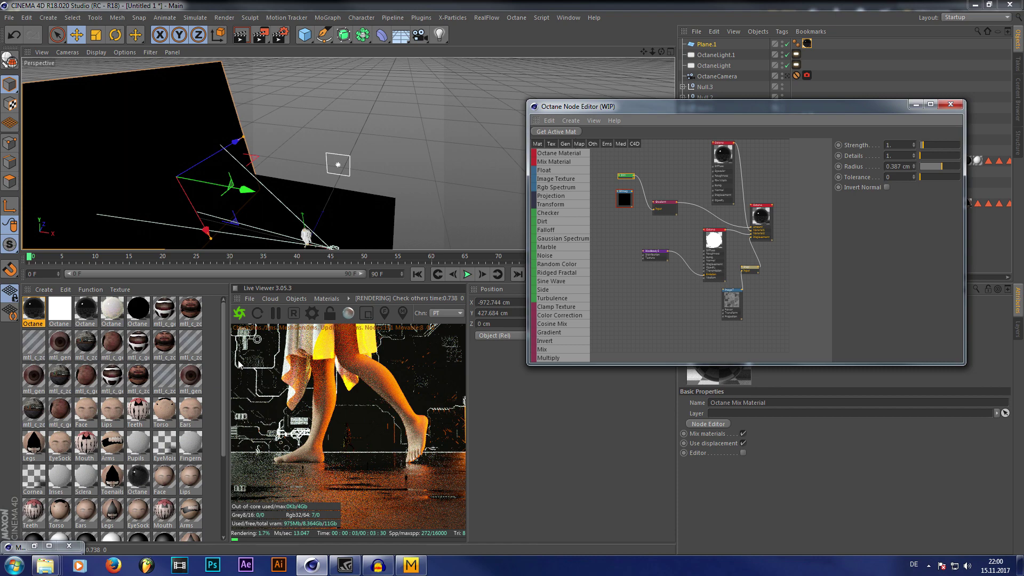
{"action": "left_click", "coordinate": [939, 156]}
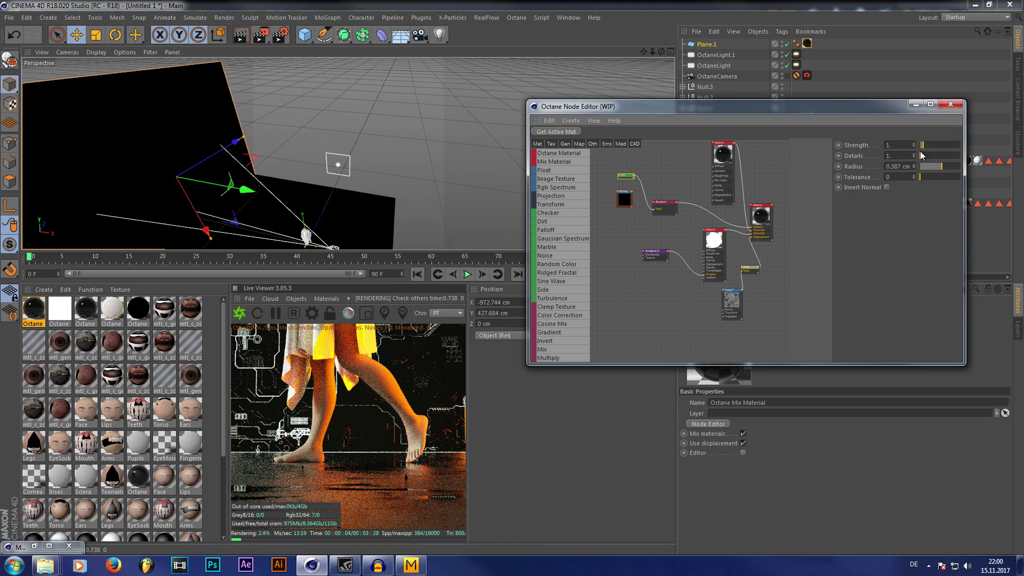
{"action": "left_click_drag", "start_coordinate": [942, 169], "coordinate": [939, 165]}
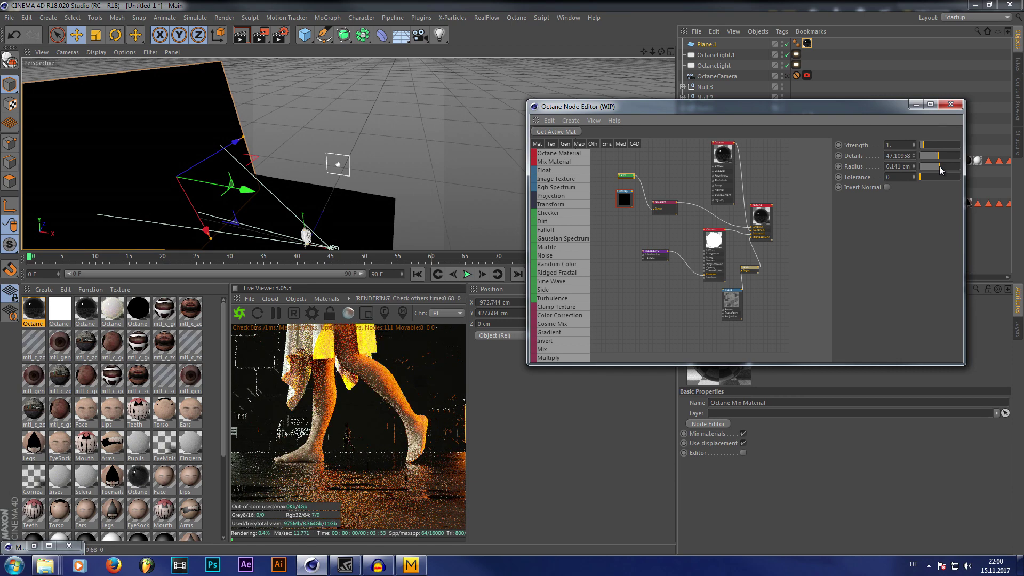
{"action": "left_click_drag", "start_coordinate": [940, 165], "coordinate": [943, 169]}
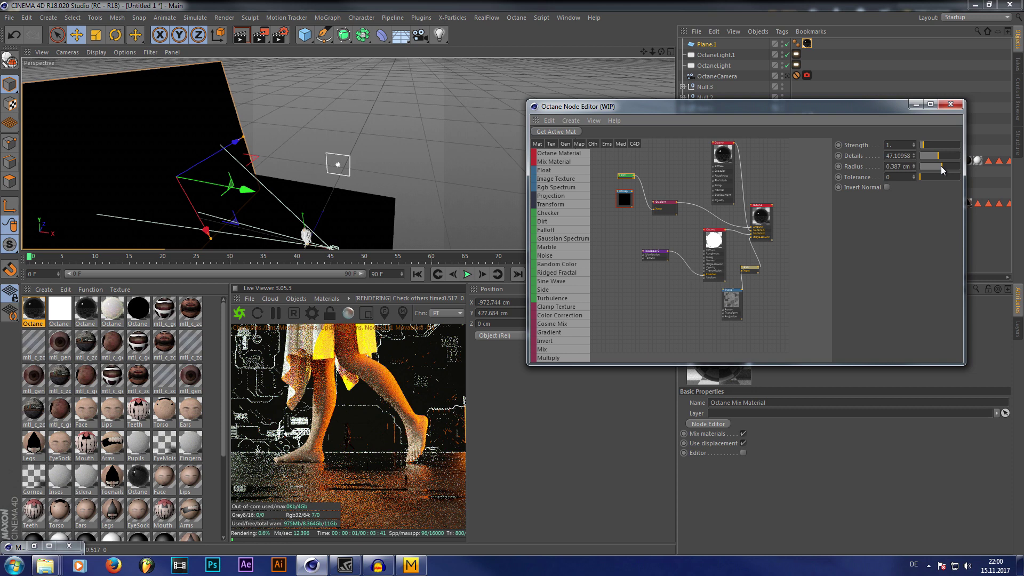
{"action": "left_click", "coordinate": [950, 105]}
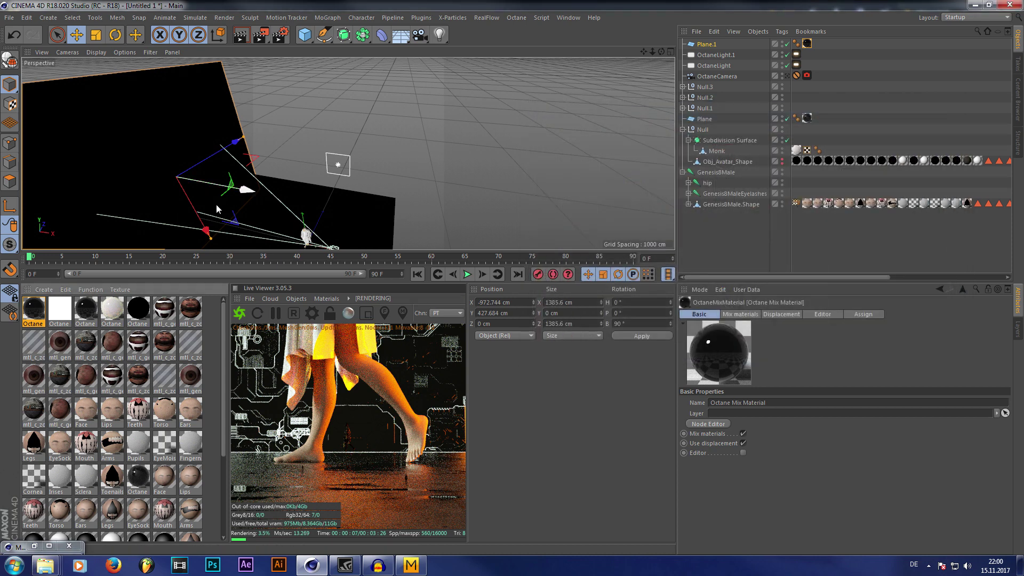
Move the backdrop wall Plane.1 forward to about X -860.9 cm and up to about Y 593 cm
{"action": "left_click_drag", "start_coordinate": [245, 194], "coordinate": [258, 197]}
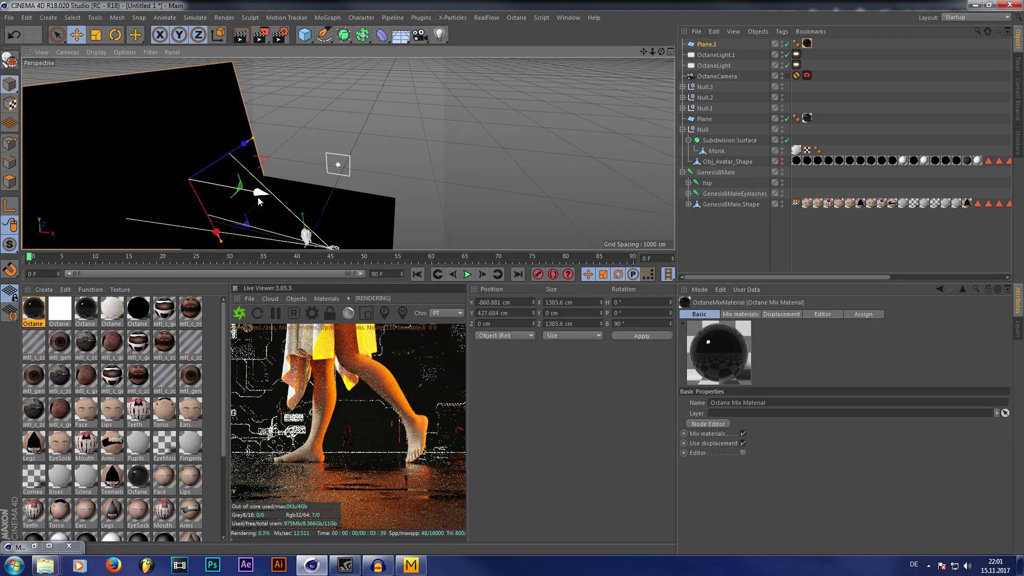
{"action": "left_click_drag", "start_coordinate": [216, 234], "coordinate": [209, 217]}
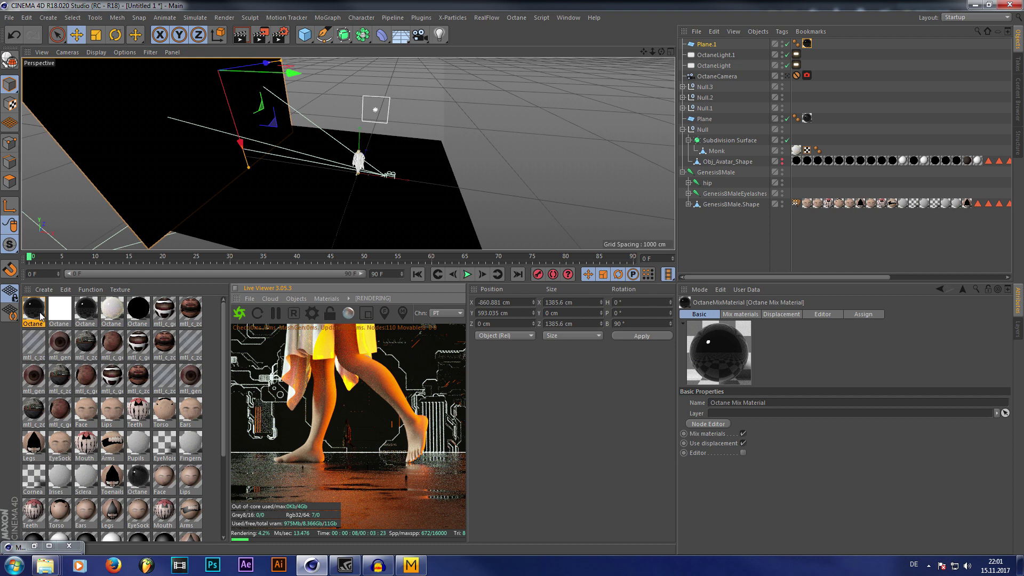
Increase the roughness of the glossy black Octane Material.3 used on the backdrop wall
{"action": "double_click", "coordinate": [87, 312]}
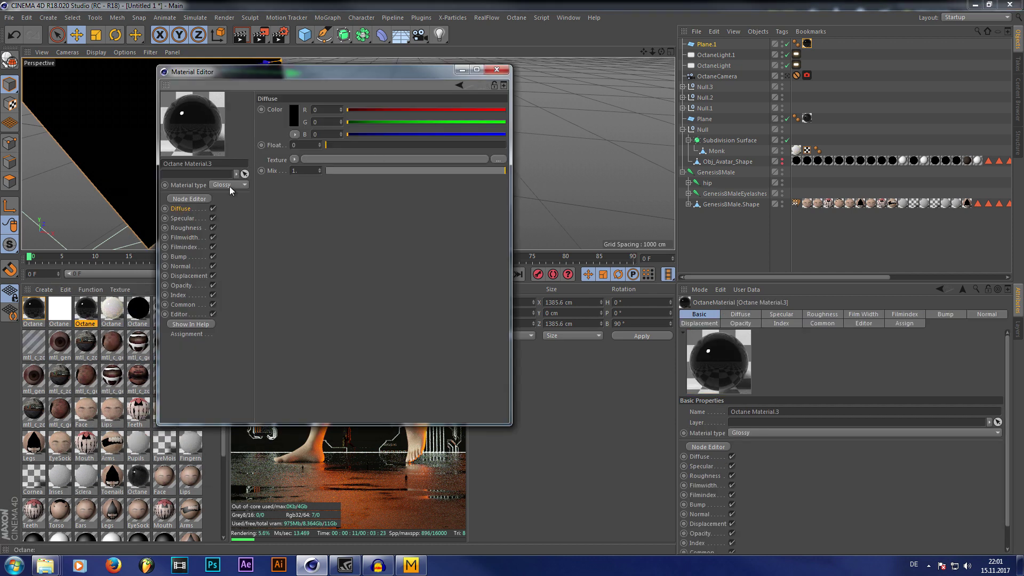
{"action": "left_click", "coordinate": [495, 70]}
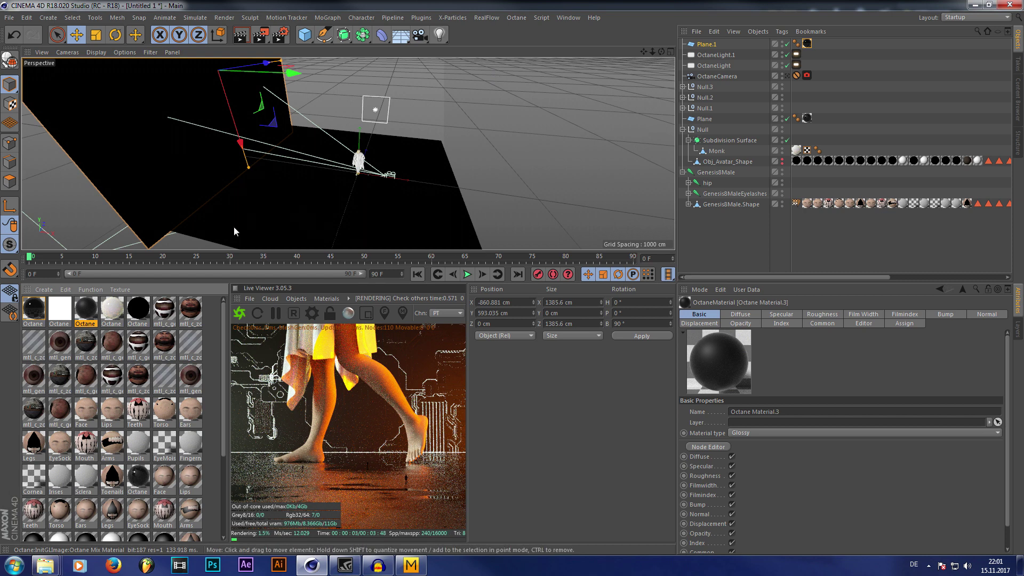
Add an Octane Fog Volume to the scene
{"action": "left_click", "coordinate": [295, 298]}
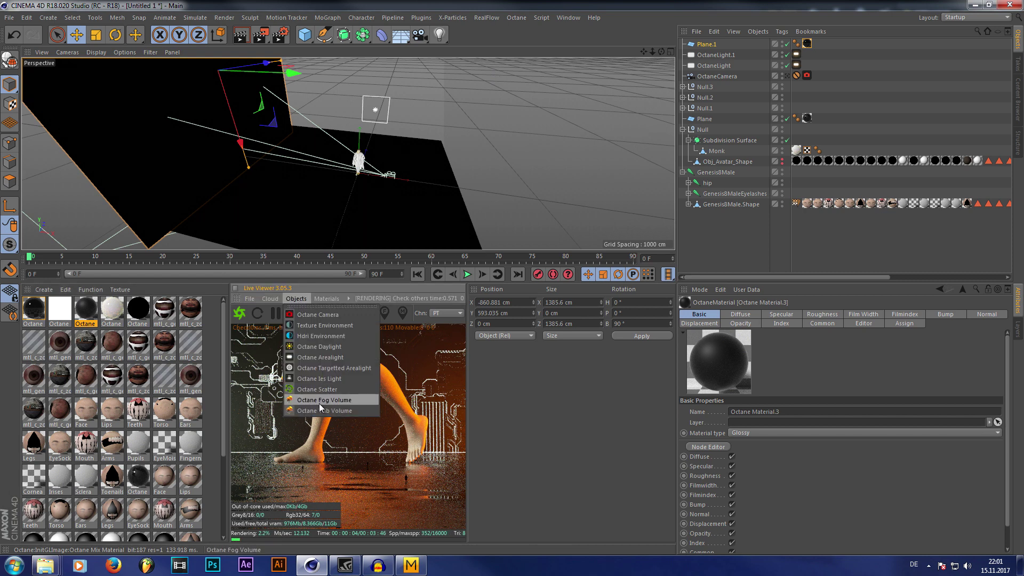
{"action": "left_click", "coordinate": [322, 399]}
{"action": "scroll", "coordinate": [273, 160], "scroll_direction": "down", "scroll_amount": 6}
{"action": "scroll", "coordinate": [278, 167], "scroll_direction": "up", "scroll_amount": 5}
{"action": "scroll", "coordinate": [278, 166], "scroll_direction": "down", "scroll_amount": 2}
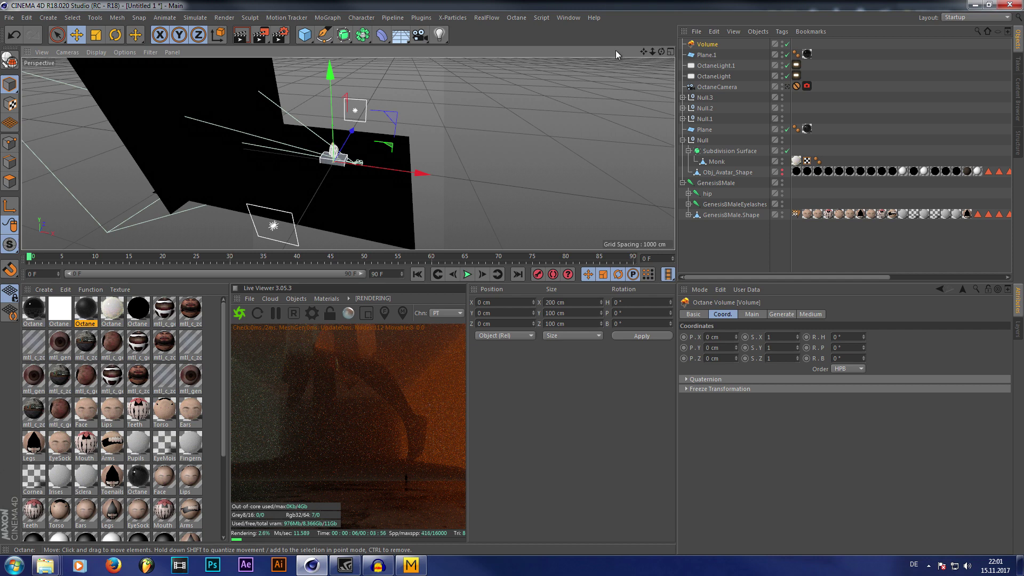
Create a null and parent every scene object except the fog Volume to it
{"action": "left_click_drag", "start_coordinate": [304, 35], "coordinate": [338, 54]}
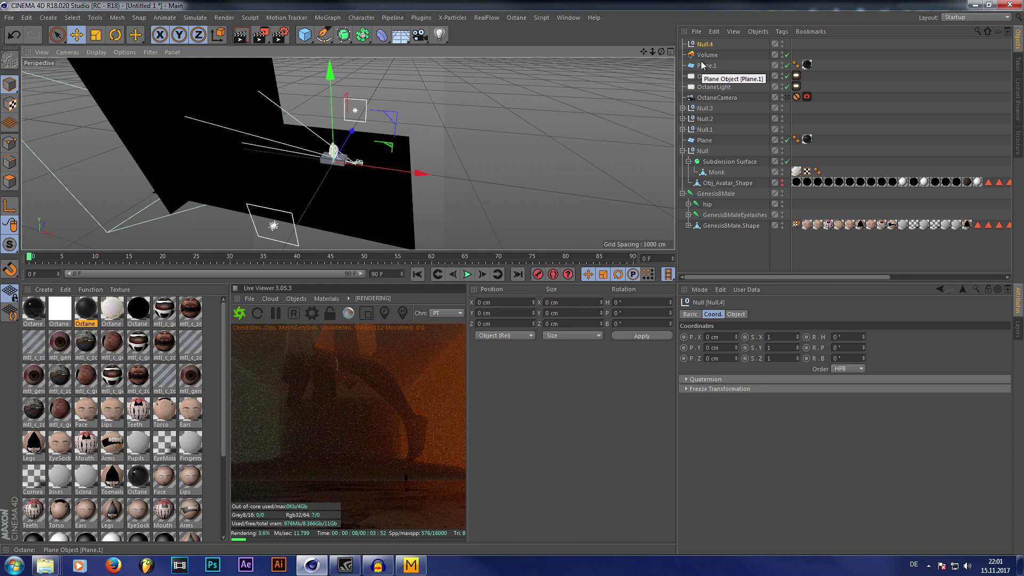
{"action": "left_click", "coordinate": [704, 65]}
{"action": "left_click", "coordinate": [714, 225], "text": "shift"}
{"action": "left_click_drag", "start_coordinate": [709, 68], "coordinate": [704, 45]}
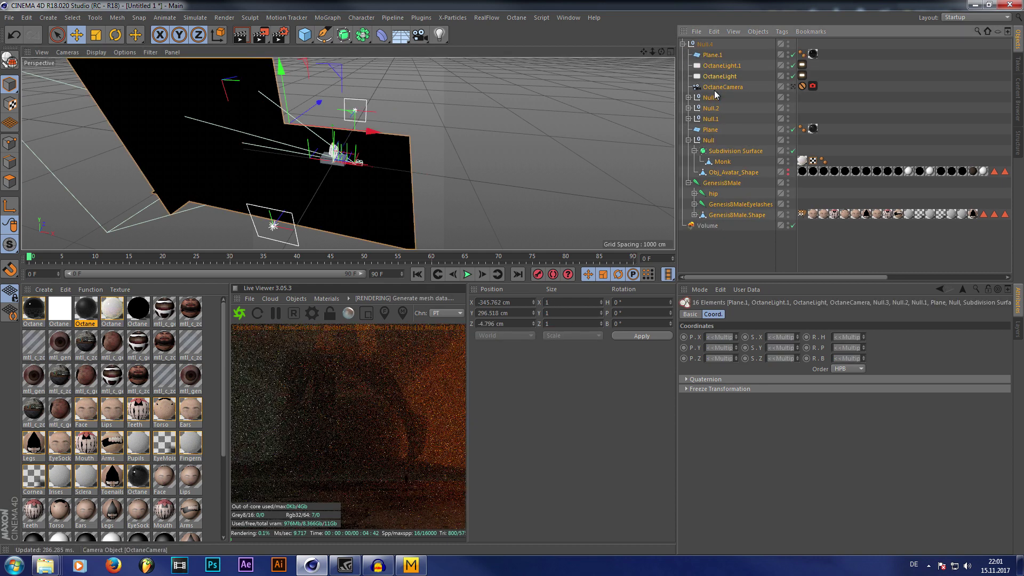
Delete the Protection tag from OctaneCamera
{"action": "left_click", "coordinate": [715, 88]}
{"action": "left_click", "coordinate": [803, 86]}
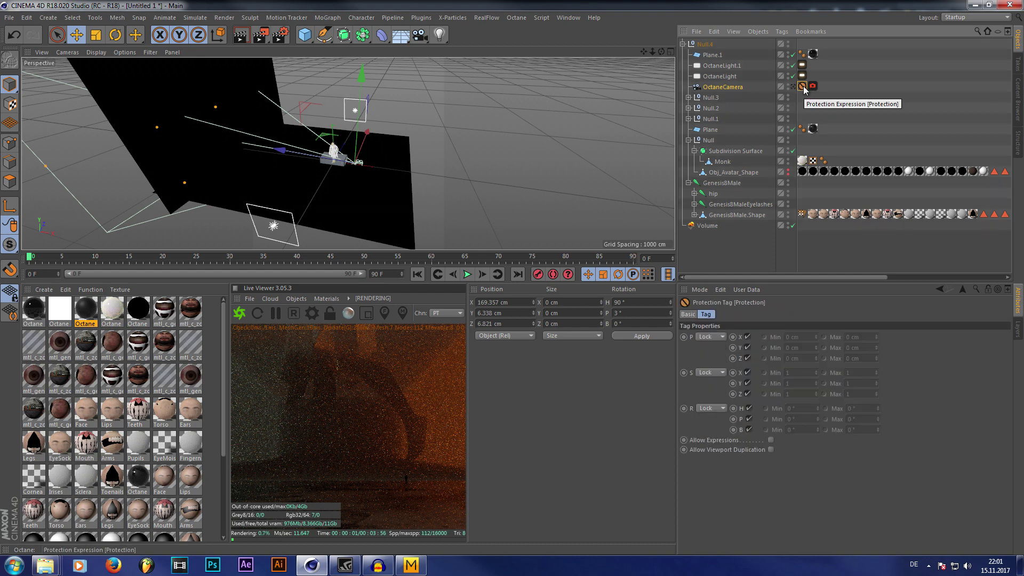
{"action": "key", "text": "Delete"}
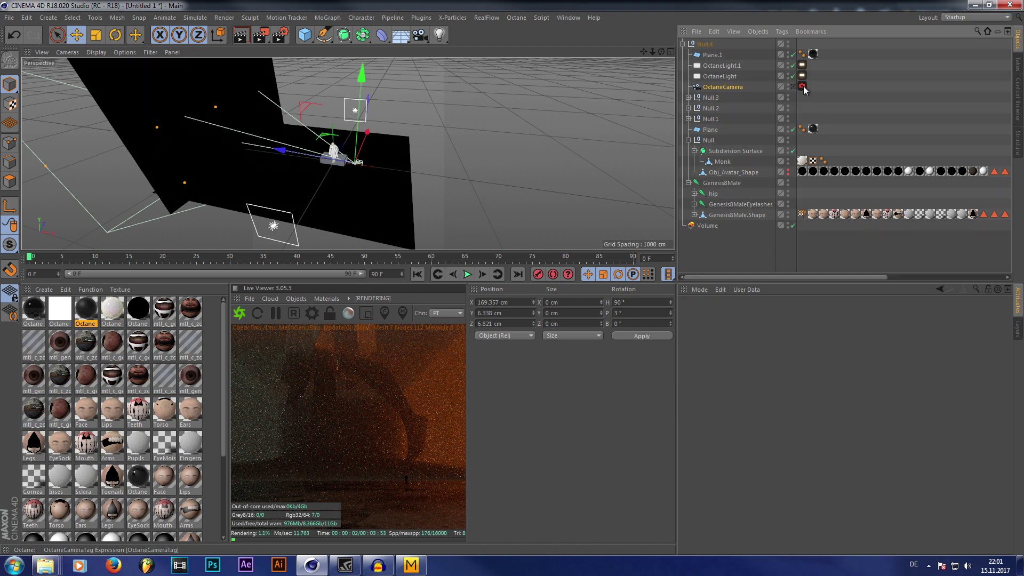
Scale the new parent null Null.4 to 0.2 on the X, Y and Z axes
{"action": "left_click", "coordinate": [683, 44]}
{"action": "left_click", "coordinate": [705, 44]}
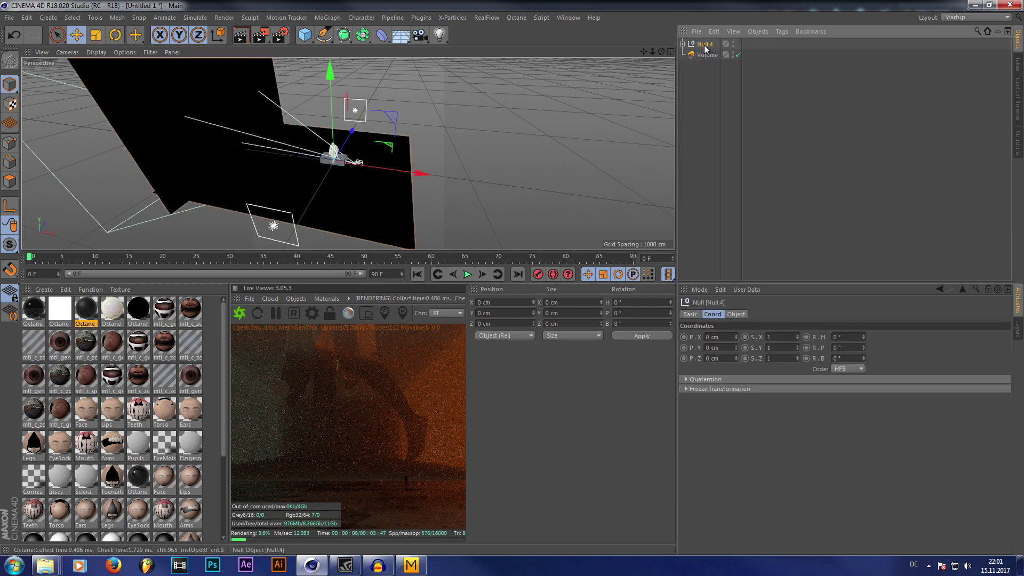
{"action": "left_click", "coordinate": [771, 337]}
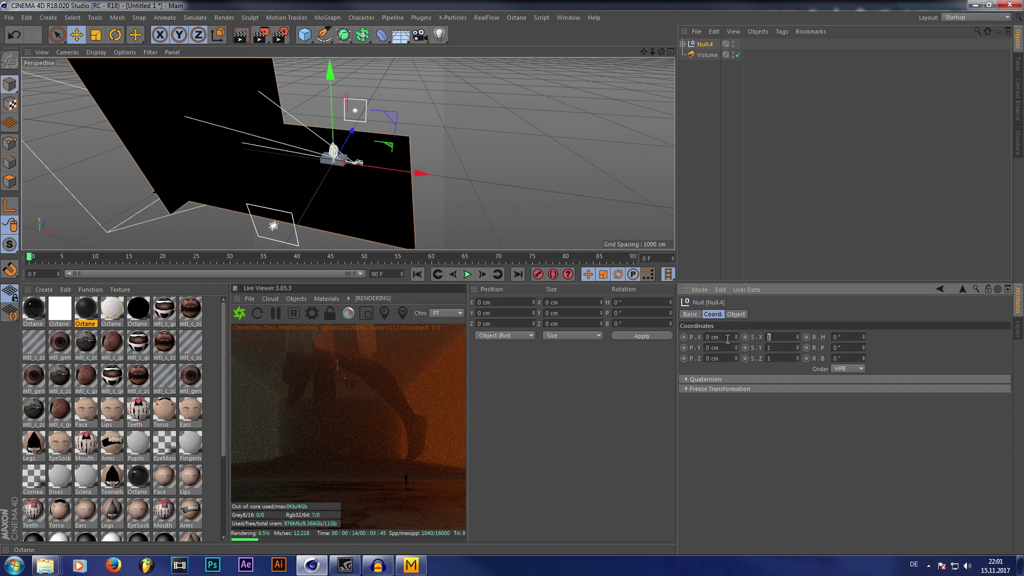
{"action": "key", "text": "Tab"}
{"action": "type", "text": "0,2"}
{"action": "key", "text": "Tab"}
{"action": "type", "text": "0"}
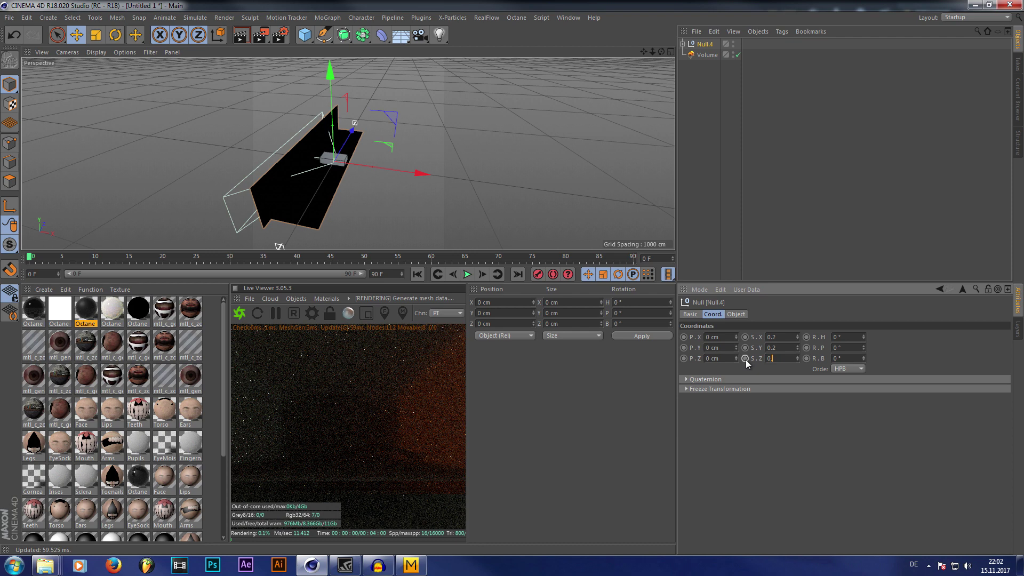
{"action": "type", "text": ",2"}
{"action": "key", "text": "Return"}
Set the fog Volume's X size to 300 cm and shift it along X to about -29 cm
{"action": "scroll", "coordinate": [346, 191], "scroll_direction": "up", "scroll_amount": 5}
{"action": "scroll", "coordinate": [346, 191], "scroll_direction": "down", "scroll_amount": 2}
{"action": "left_click", "coordinate": [707, 55]}
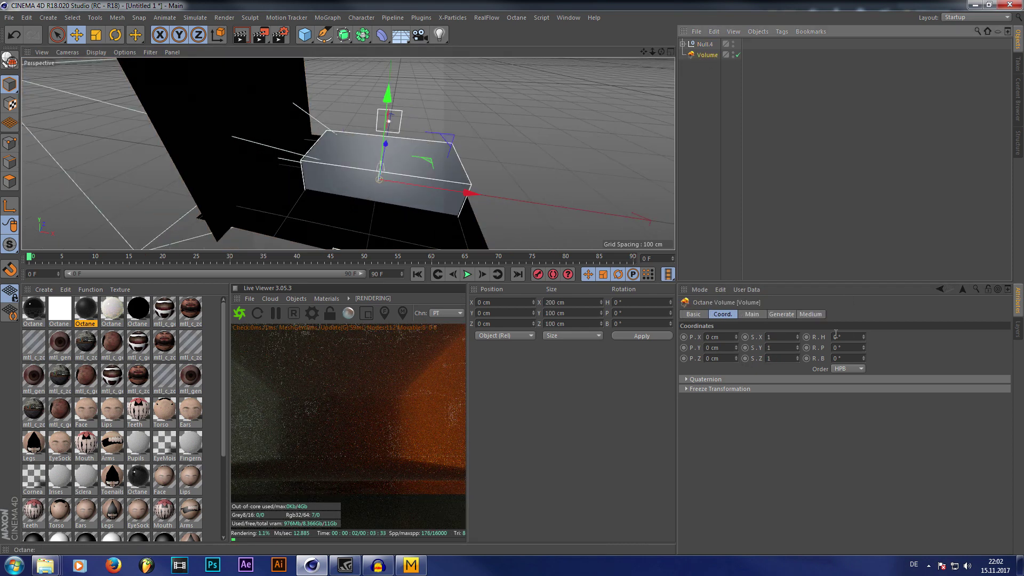
{"action": "left_click", "coordinate": [782, 314]}
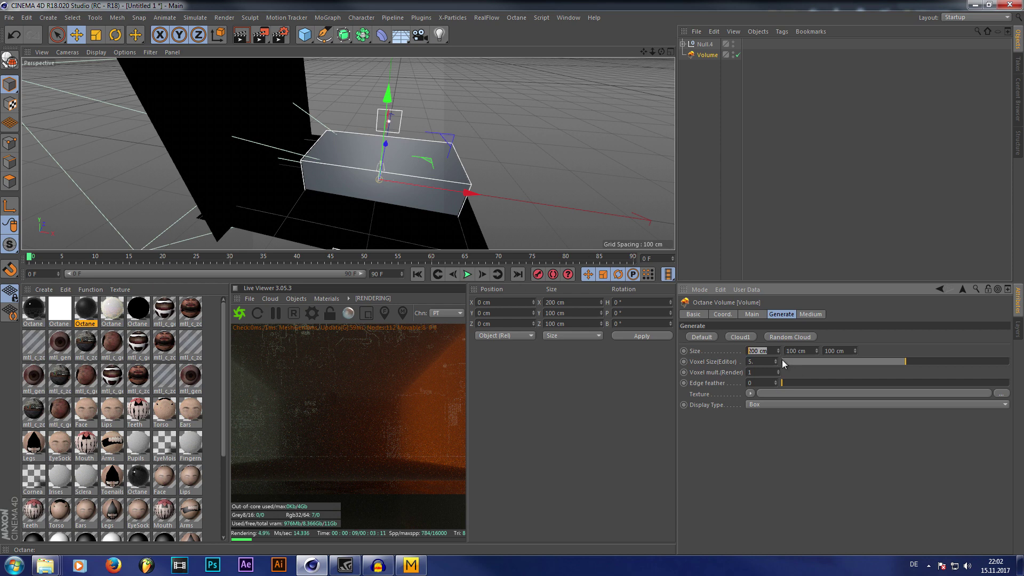
{"action": "type", "text": "300"}
{"action": "key", "text": "Return"}
{"action": "left_click_drag", "start_coordinate": [467, 193], "coordinate": [441, 194]}
Set the fog Volume's Y and Z sizes to 200 cm and raise it to about Y 100 cm
{"action": "left_click", "coordinate": [760, 353]}
{"action": "key", "text": "Tab"}
{"action": "type", "text": "200"}
{"action": "key", "text": "Return"}
{"action": "left_click_drag", "start_coordinate": [363, 90], "coordinate": [364, 61]}
{"action": "key", "text": "Tab"}
{"action": "type", "text": "200"}
{"action": "key", "text": "Return"}
Check the fog Volume around the scene and look through OctaneCamera
{"action": "scroll", "coordinate": [350, 114], "scroll_direction": "down", "scroll_amount": 10}
{"action": "left_click_drag", "start_coordinate": [661, 51], "coordinate": [616, 70]}
{"action": "scroll", "coordinate": [369, 175], "scroll_direction": "up", "scroll_amount": 8}
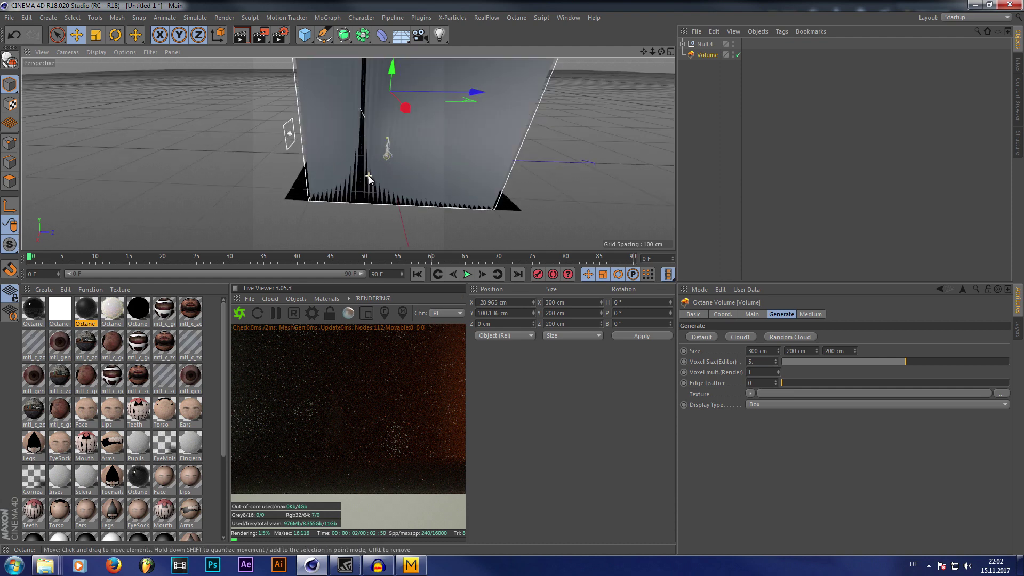
{"action": "left_click", "coordinate": [683, 44]}
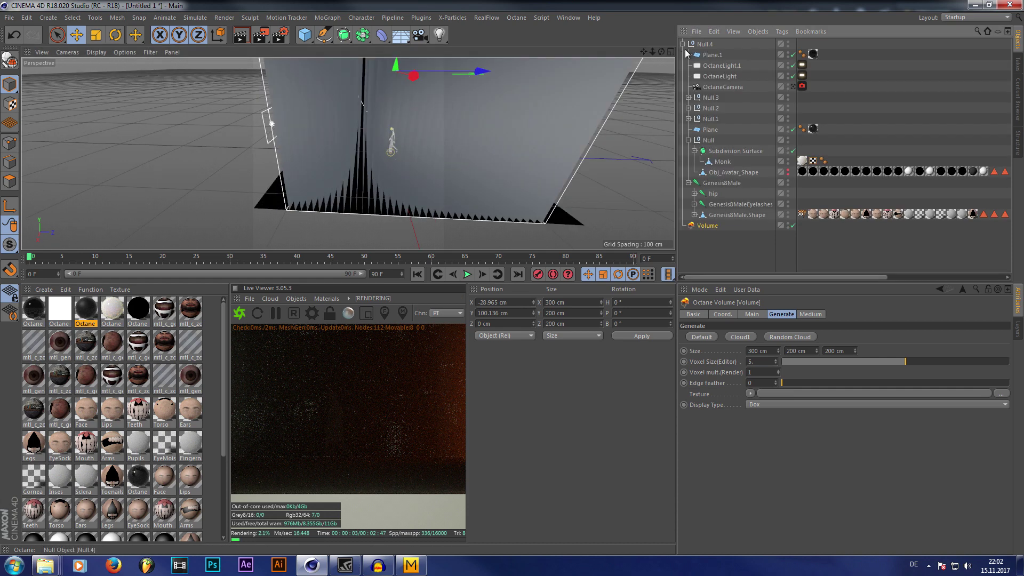
{"action": "left_click", "coordinate": [793, 86]}
Switch the Live Viewer's Check Camera option on to sync the render view, and switch it off again
{"action": "left_click", "coordinate": [350, 299]}
{"action": "mouse_move", "coordinate": [366, 321]}
{"action": "left_click", "coordinate": [399, 322]}
{"action": "left_click", "coordinate": [723, 257]}
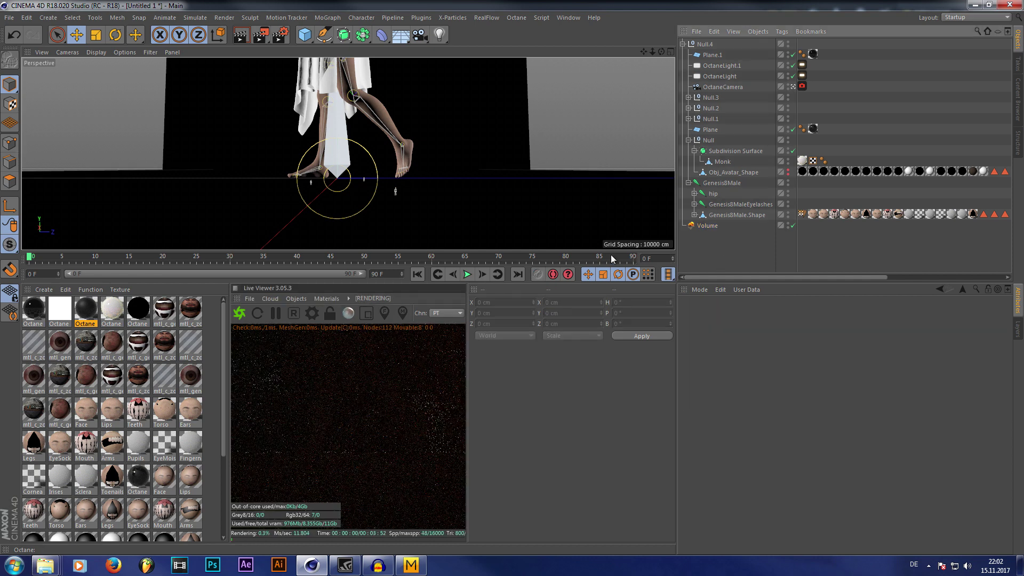
{"action": "left_click", "coordinate": [349, 298]}
{"action": "mouse_move", "coordinate": [365, 322]}
{"action": "left_click", "coordinate": [398, 321]}
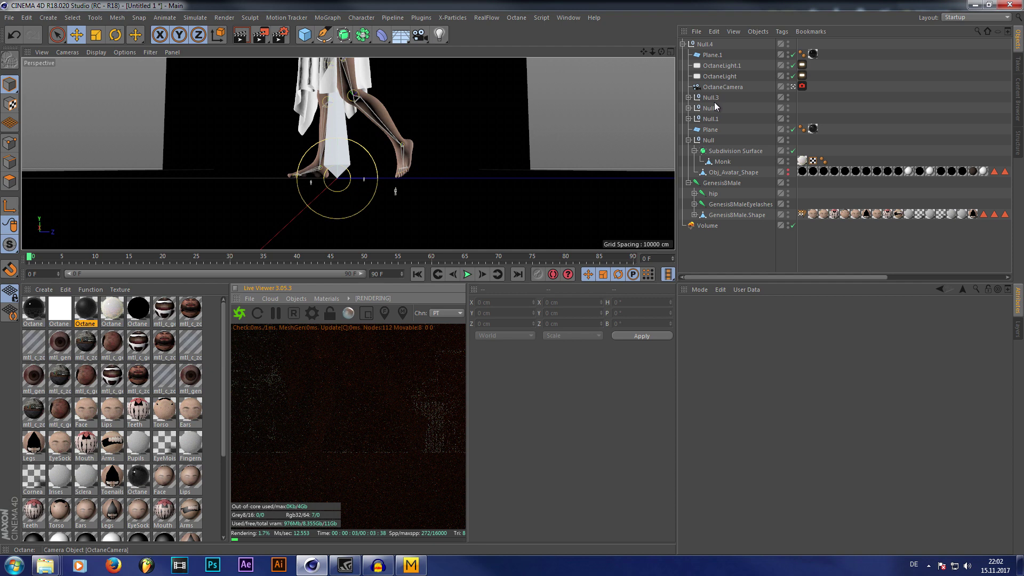
Add a Protection tag to OctaneCamera
{"action": "right_click", "coordinate": [725, 87]}
{"action": "mouse_move", "coordinate": [744, 61]}
{"action": "left_click", "coordinate": [672, 233]}
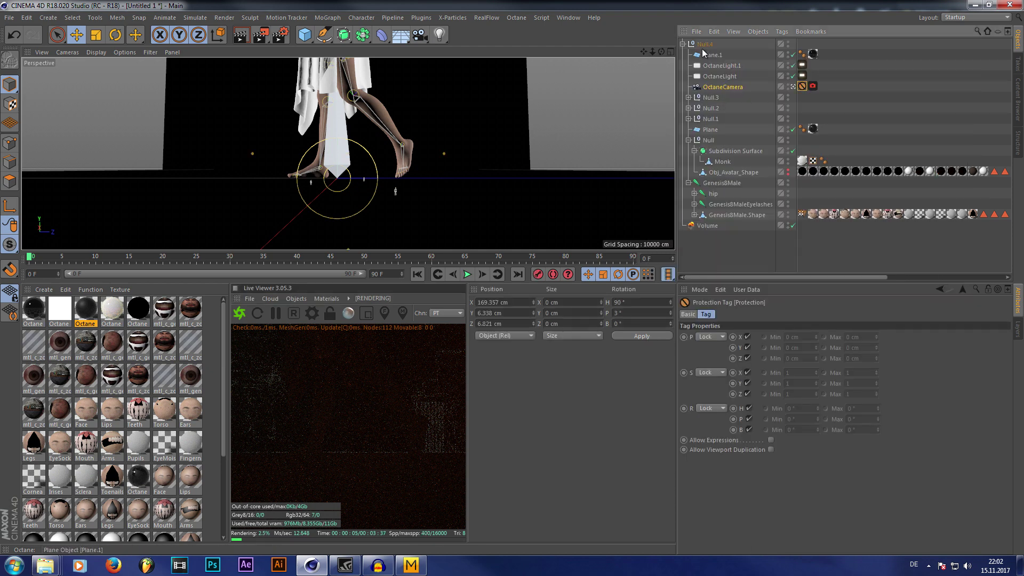
Set the fog Volume medium's RGB spectrum color to a warm grey of about 0.448, 0.422, 0.409
{"action": "left_click", "coordinate": [708, 226]}
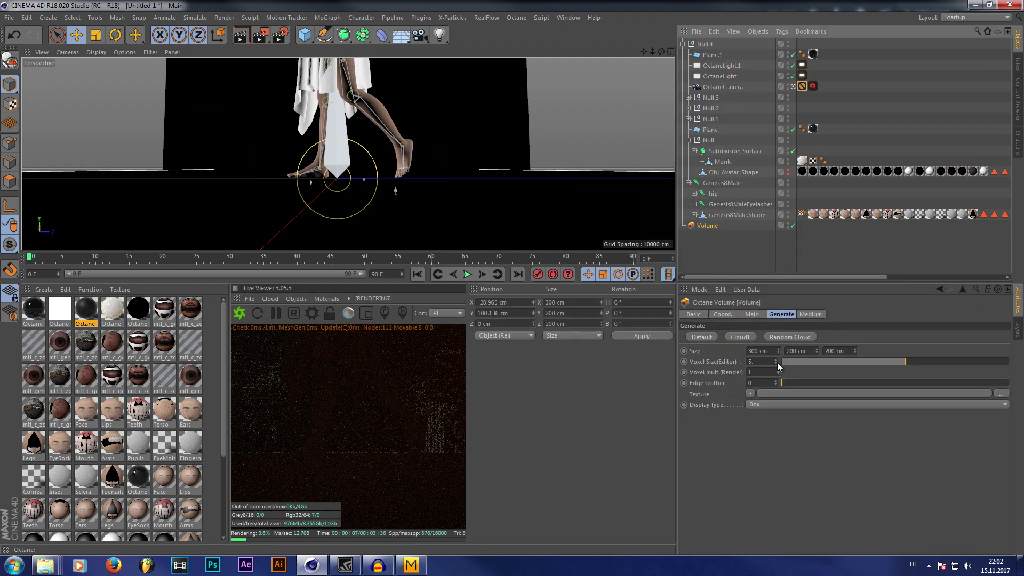
{"action": "left_click", "coordinate": [806, 315]}
{"action": "left_click", "coordinate": [750, 370]}
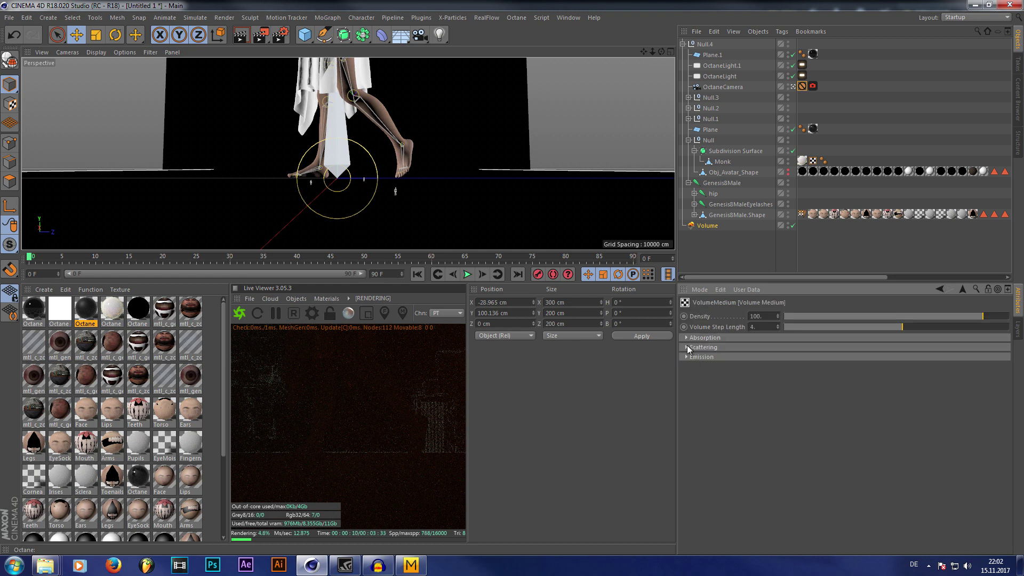
{"action": "left_click", "coordinate": [712, 331]}
{"action": "left_click", "coordinate": [713, 331]}
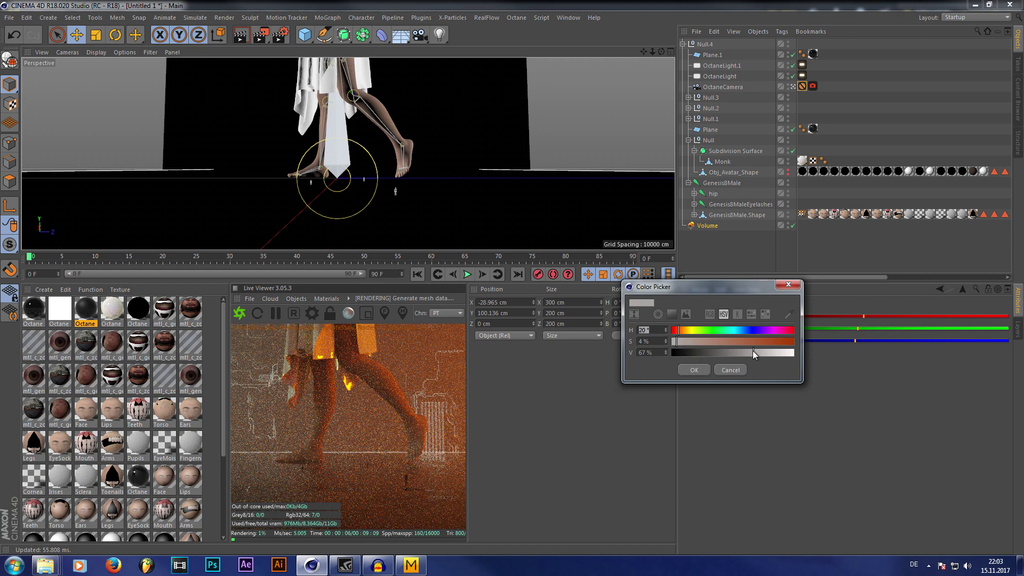
{"action": "left_click", "coordinate": [695, 371]}
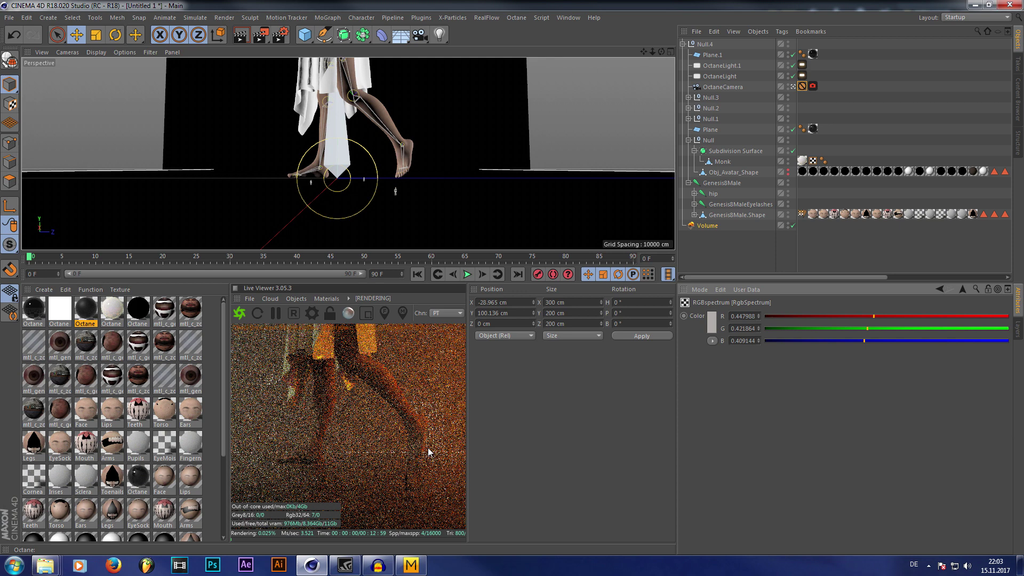
Try raising OctaneLight's power to about 122, and undo the change
{"action": "left_click", "coordinate": [746, 76]}
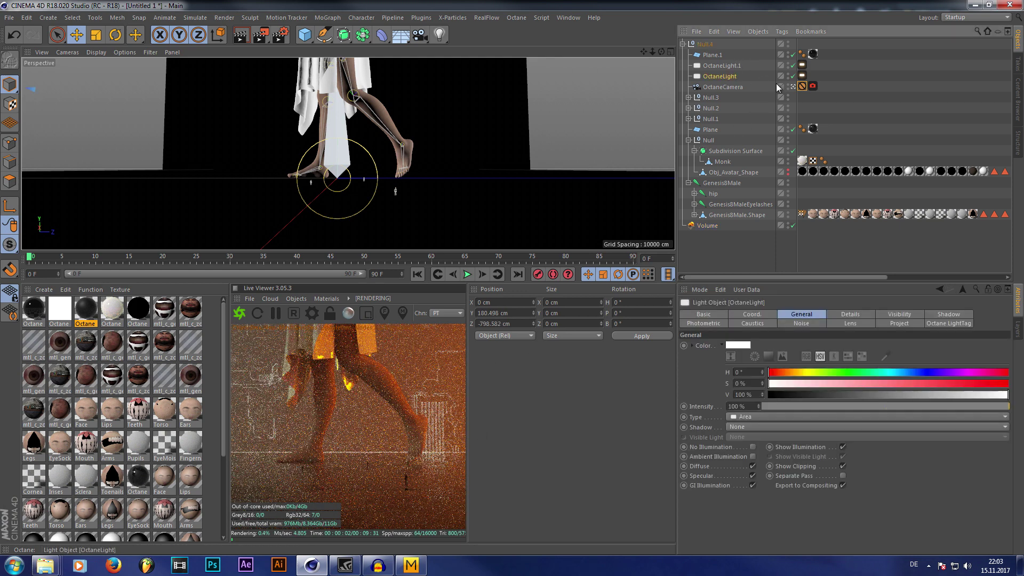
{"action": "left_click", "coordinate": [802, 76]}
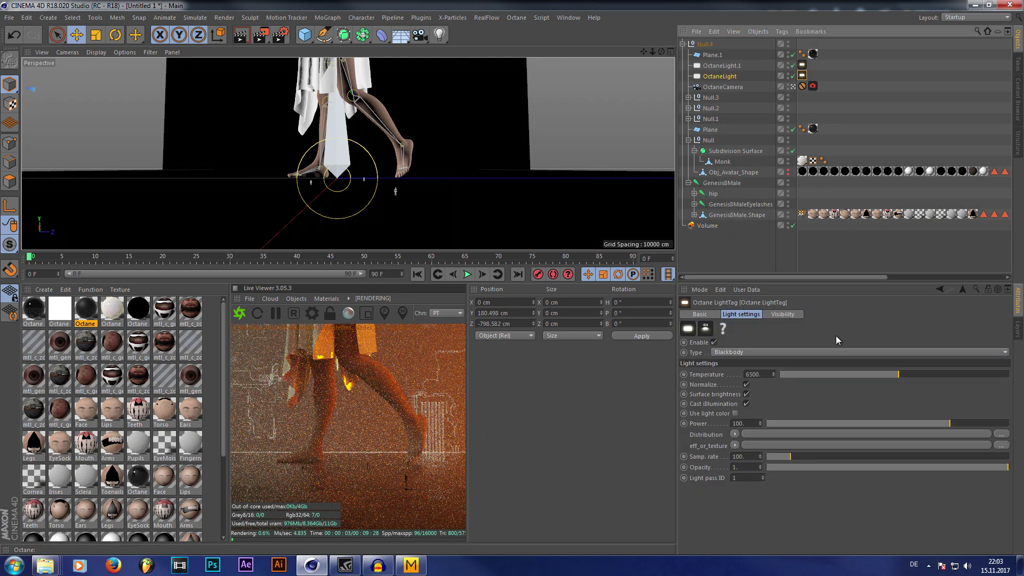
{"action": "left_click_drag", "start_coordinate": [952, 423], "coordinate": [956, 424]}
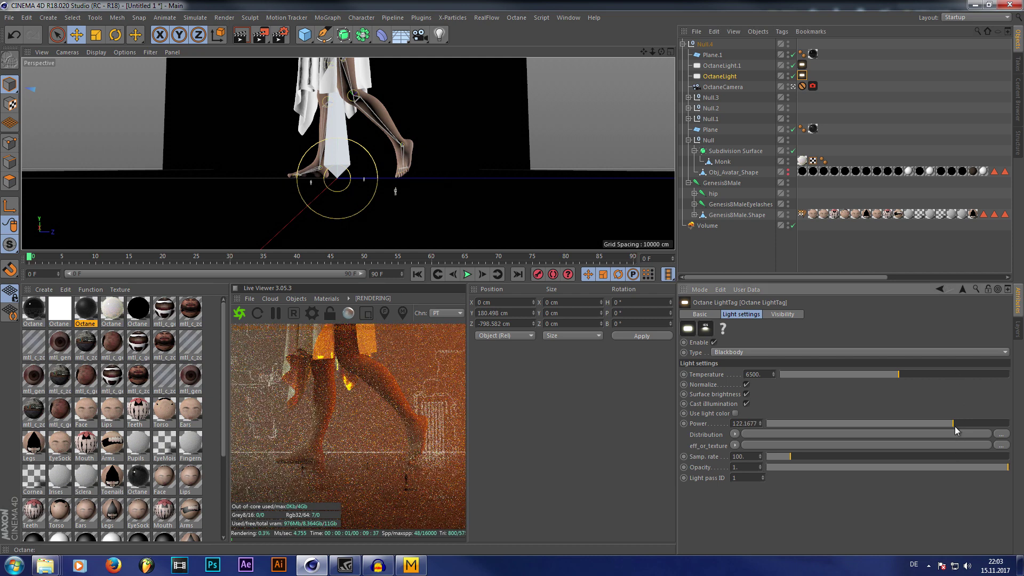
{"action": "key", "text": "ctrl+z"}
{"action": "key", "text": "ctrl+z"}
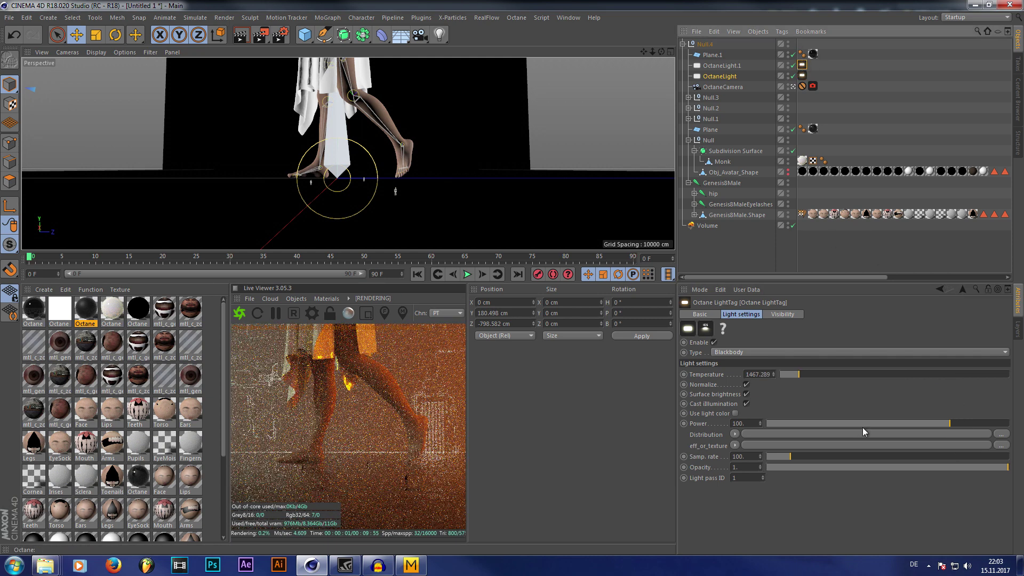
Set the power of OctaneLight.1 to about 423 and its temperature to about 1306
{"action": "left_click", "coordinate": [970, 424]}
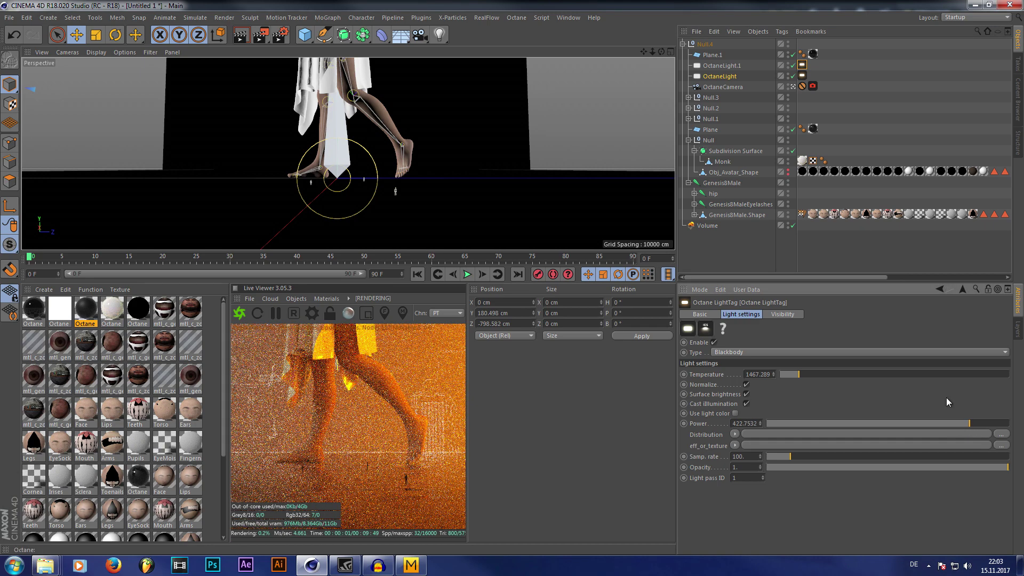
{"action": "left_click_drag", "start_coordinate": [797, 374], "coordinate": [796, 376]}
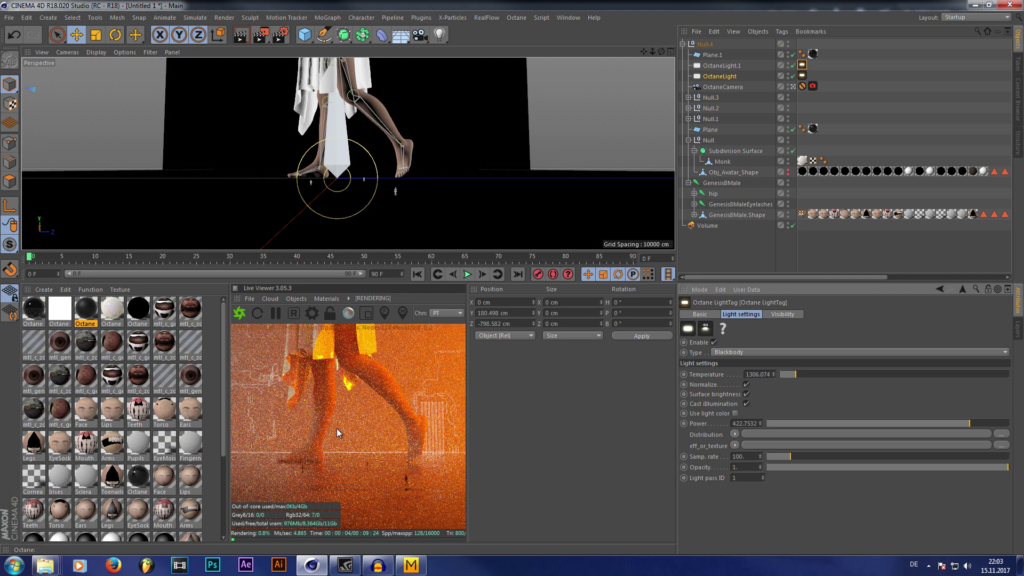
Switch on the Live Viewer's Check Camera option
{"action": "left_click", "coordinate": [348, 298]}
{"action": "mouse_move", "coordinate": [362, 331]}
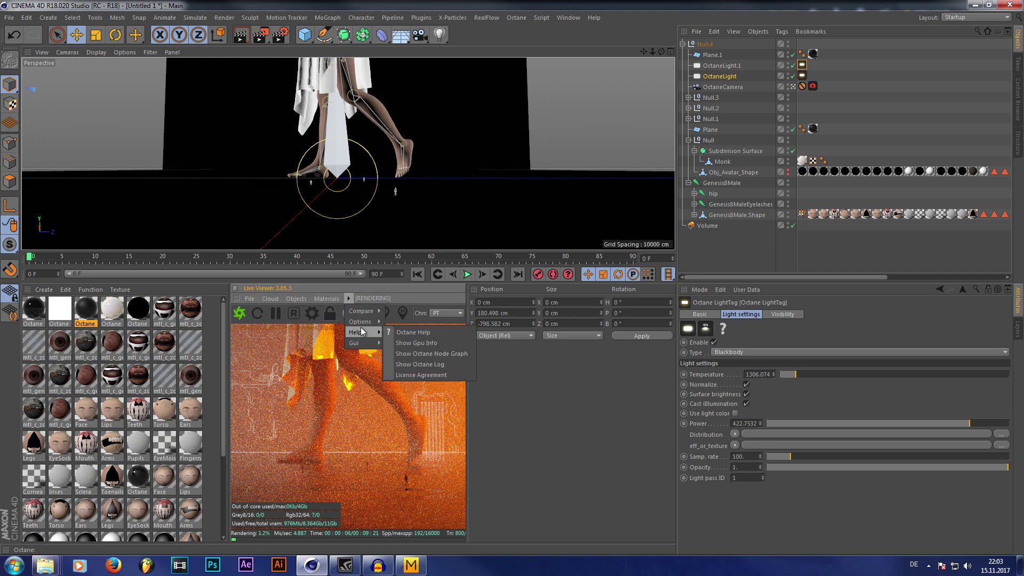
{"action": "left_click", "coordinate": [402, 325]}
{"action": "left_click", "coordinate": [348, 299]}
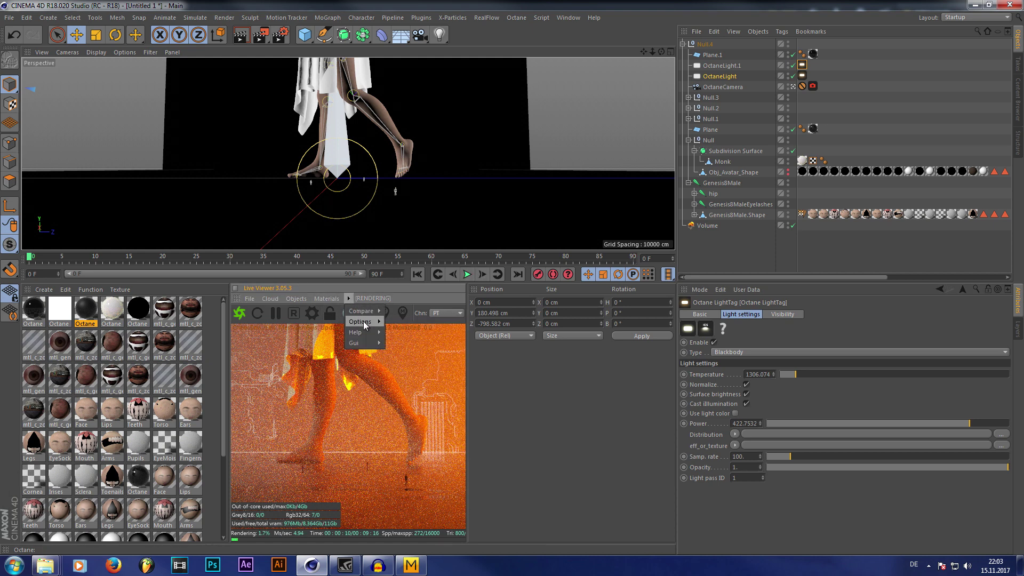
{"action": "left_click", "coordinate": [418, 327]}
{"action": "left_click", "coordinate": [347, 300]}
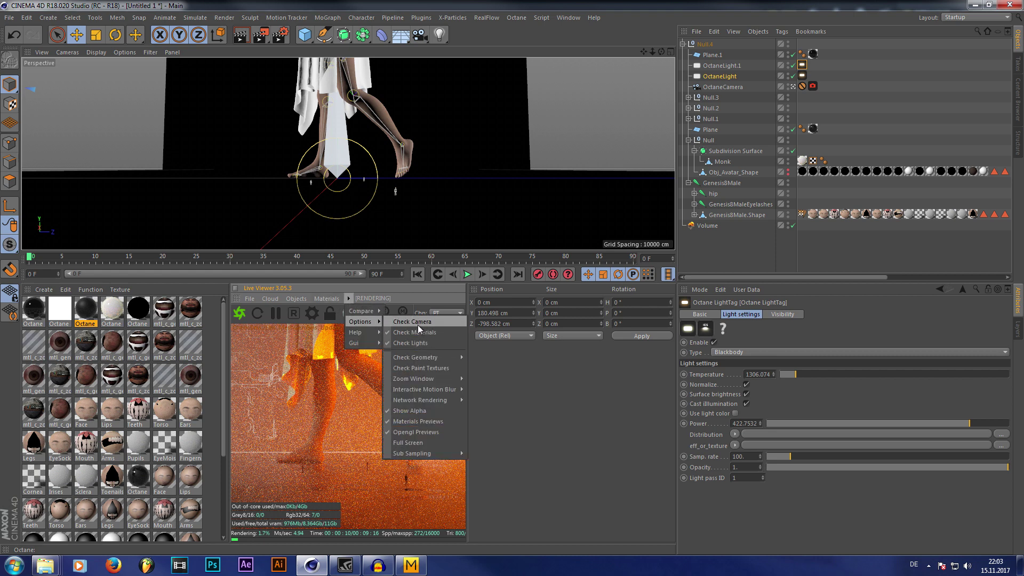
{"action": "left_click", "coordinate": [419, 324]}
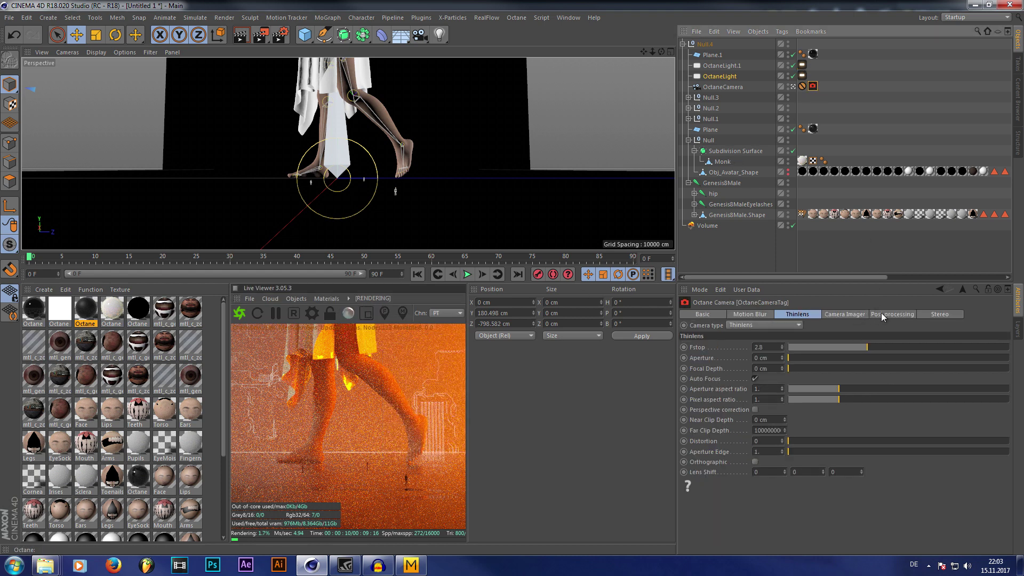
Raise the OctaneCamera tag's bloom power to about 9.59 and enable its Camera Imager
{"action": "left_click", "coordinate": [882, 314]}
{"action": "left_click_drag", "start_coordinate": [895, 357], "coordinate": [932, 364]}
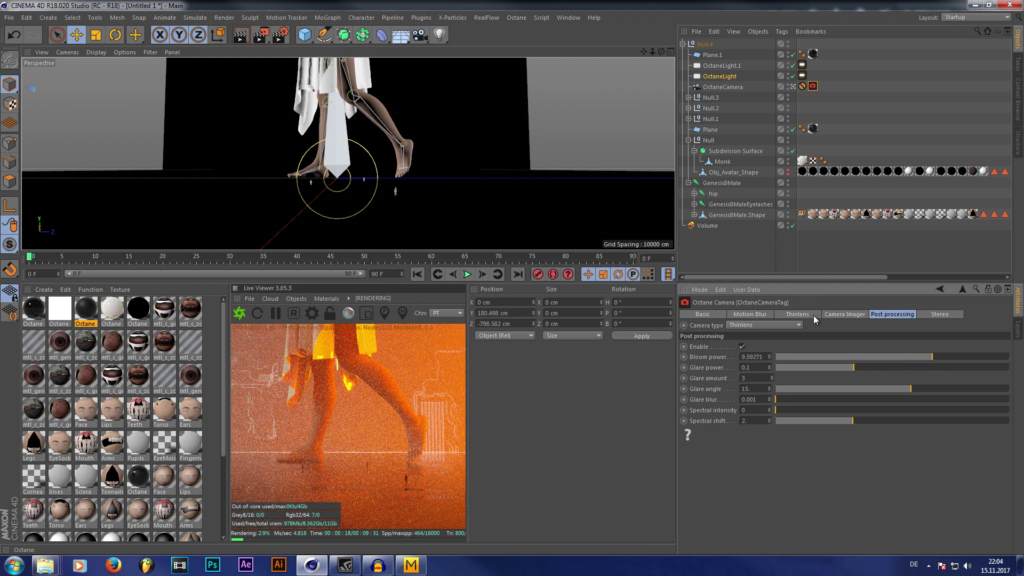
{"action": "left_click", "coordinate": [844, 314]}
{"action": "left_click", "coordinate": [762, 347]}
Set the Camera Imager response to Agfachrome_RSX2_200CD, gamma to about 1.405 and exposure to about 1.38
{"action": "scroll", "coordinate": [787, 391], "scroll_direction": "down", "scroll_amount": 8}
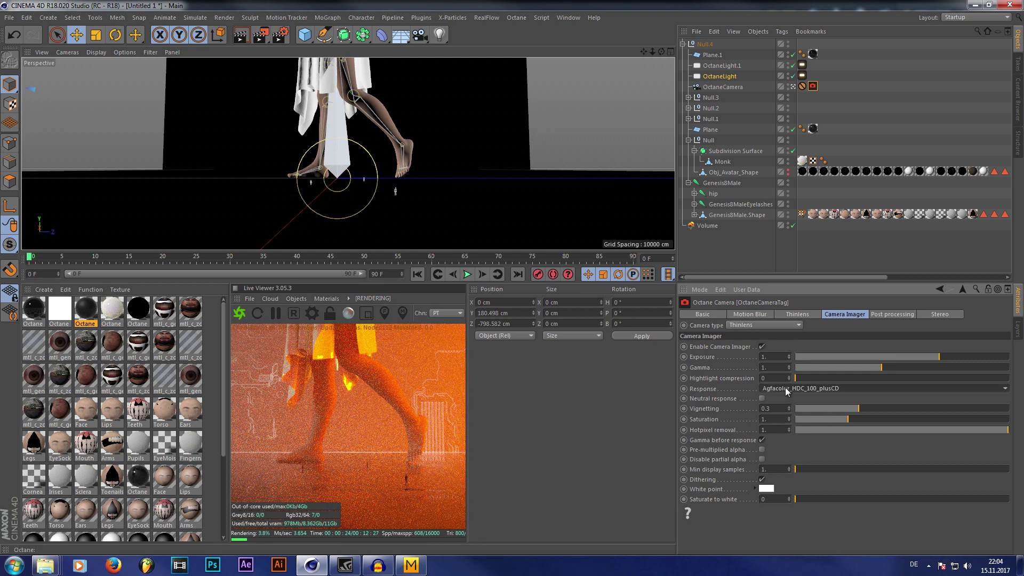
{"action": "scroll", "coordinate": [787, 391], "scroll_direction": "down", "scroll_amount": 4}
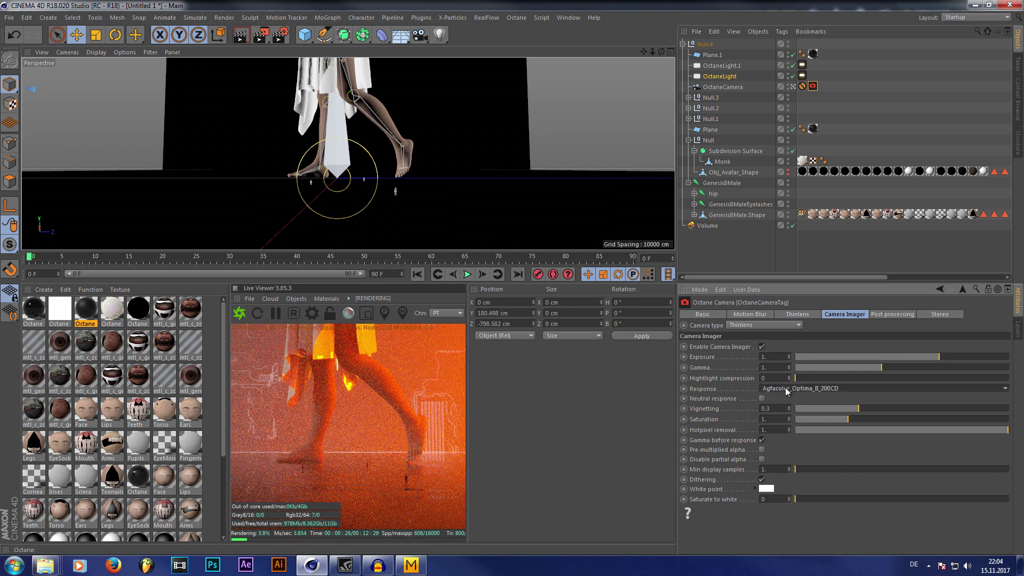
{"action": "scroll", "coordinate": [787, 391], "scroll_direction": "down", "scroll_amount": 1}
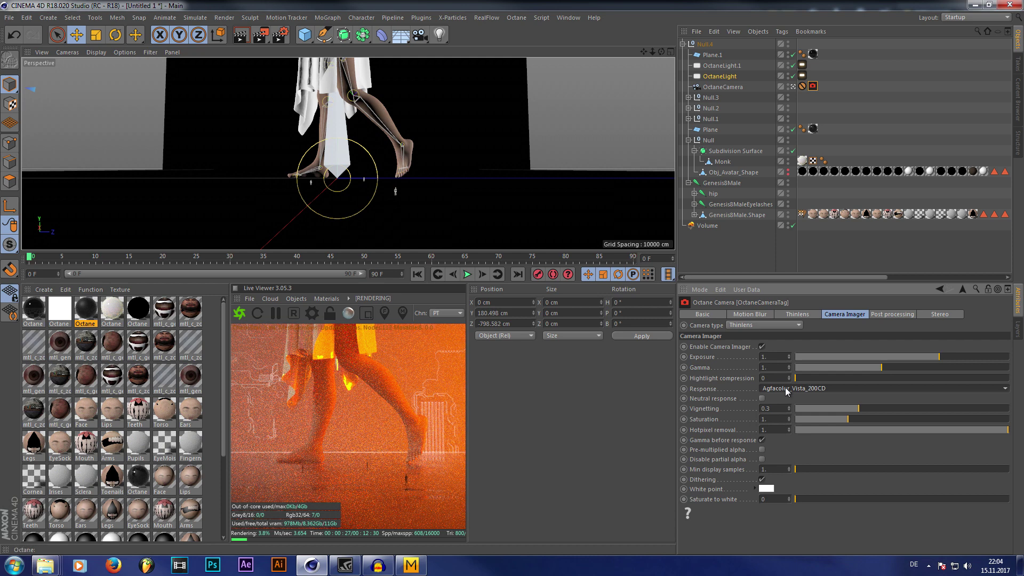
{"action": "scroll", "coordinate": [787, 391], "scroll_direction": "down", "scroll_amount": 3}
{"action": "scroll", "coordinate": [787, 391], "scroll_direction": "down", "scroll_amount": 3}
{"action": "scroll", "coordinate": [787, 391], "scroll_direction": "down", "scroll_amount": 1}
{"action": "scroll", "coordinate": [787, 391], "scroll_direction": "up", "scroll_amount": 1}
{"action": "left_click_drag", "start_coordinate": [883, 367], "coordinate": [947, 359]}
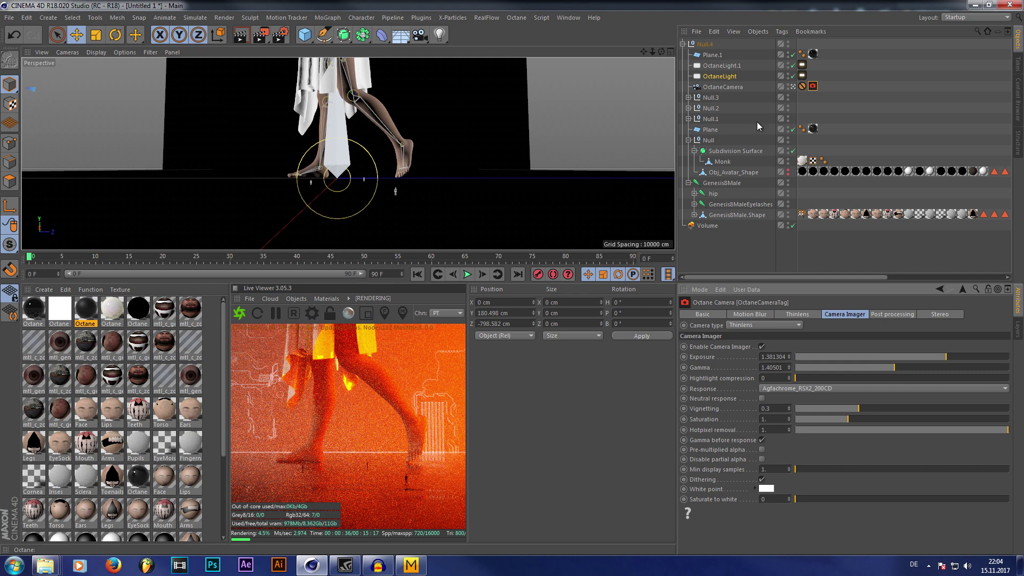
Raise OctaneLight's power to about 190 and set OctaneLight.1's temperature to about 1360
{"action": "left_click", "coordinate": [802, 75]}
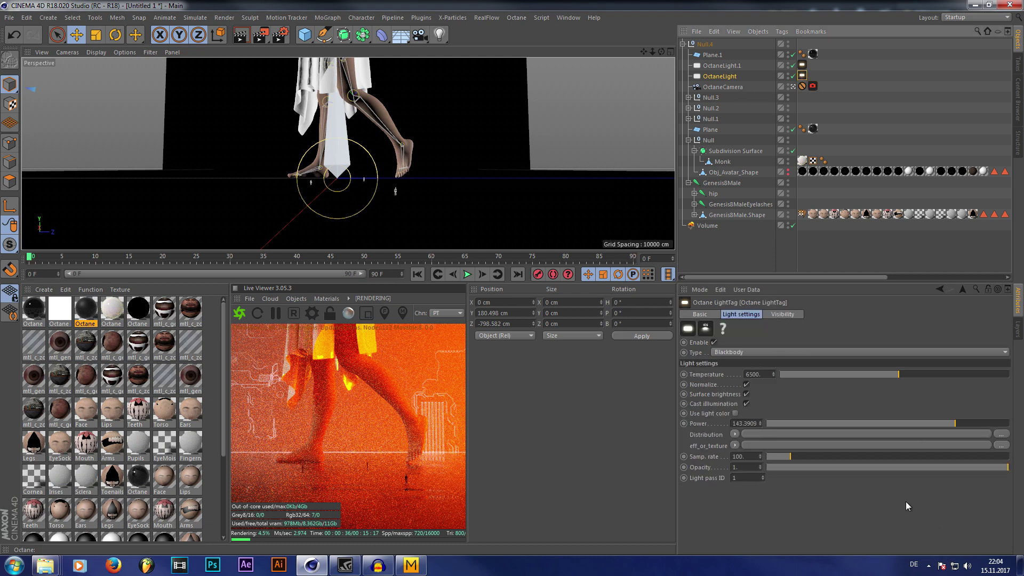
{"action": "left_click", "coordinate": [960, 423]}
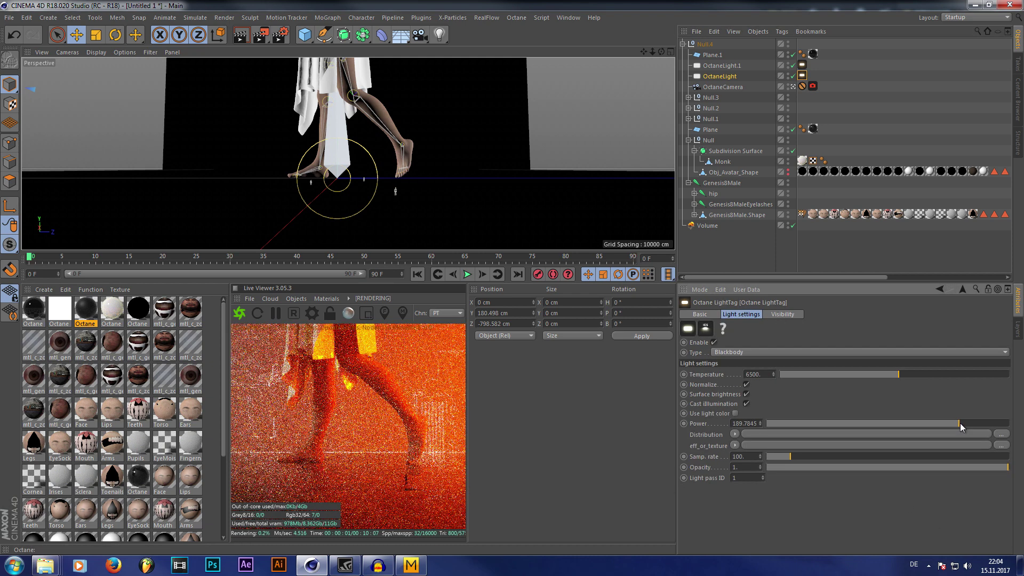
{"action": "left_click", "coordinate": [802, 65]}
{"action": "left_click", "coordinate": [797, 375]}
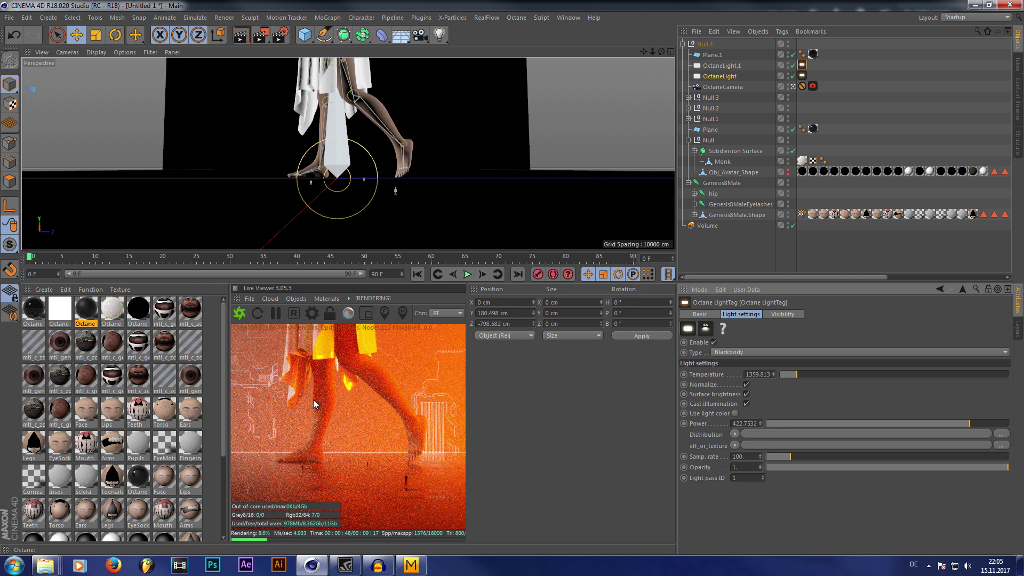
Open the finished image Monk DONE from the Monk folder to compare it with the live render, and close the image
{"action": "mouse_move", "coordinate": [45, 565]}
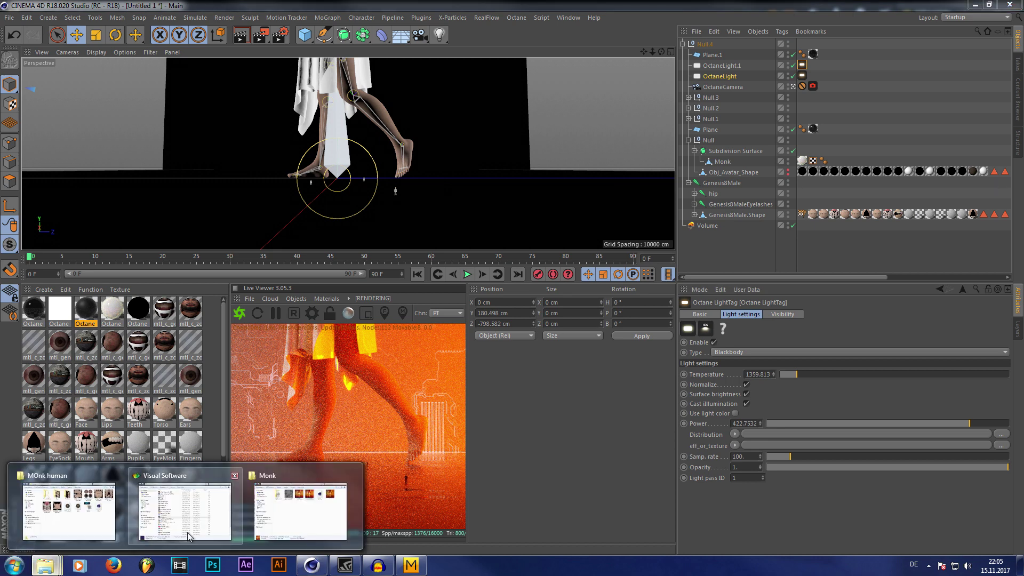
{"action": "left_click", "coordinate": [291, 517]}
{"action": "double_click", "coordinate": [812, 174]}
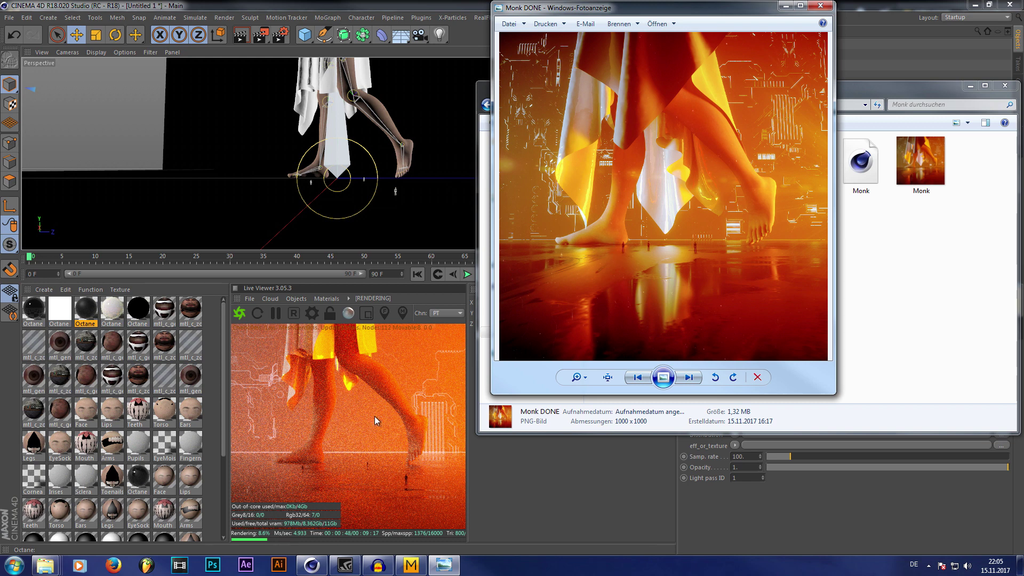
{"action": "key", "text": "alt+F4"}
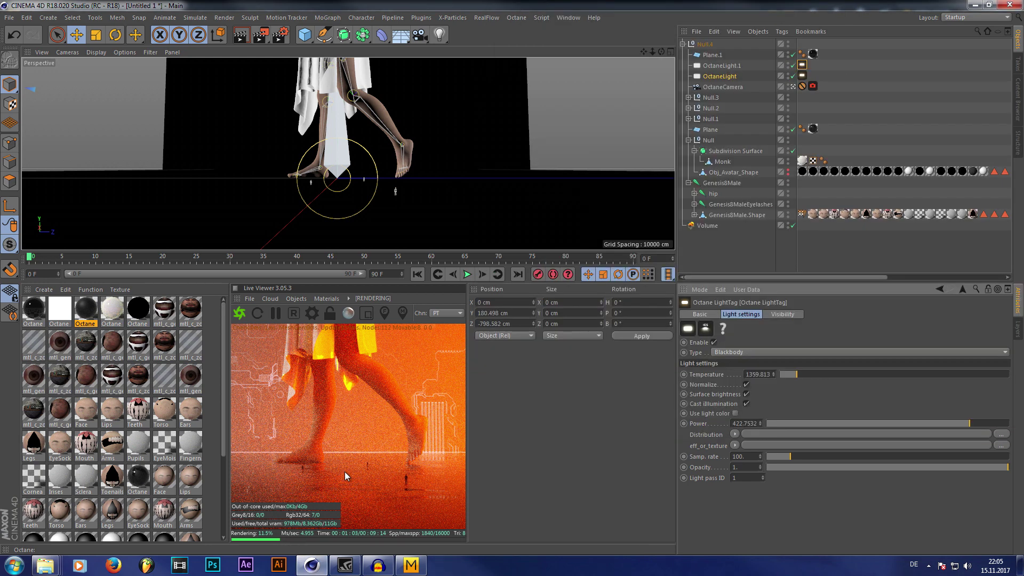